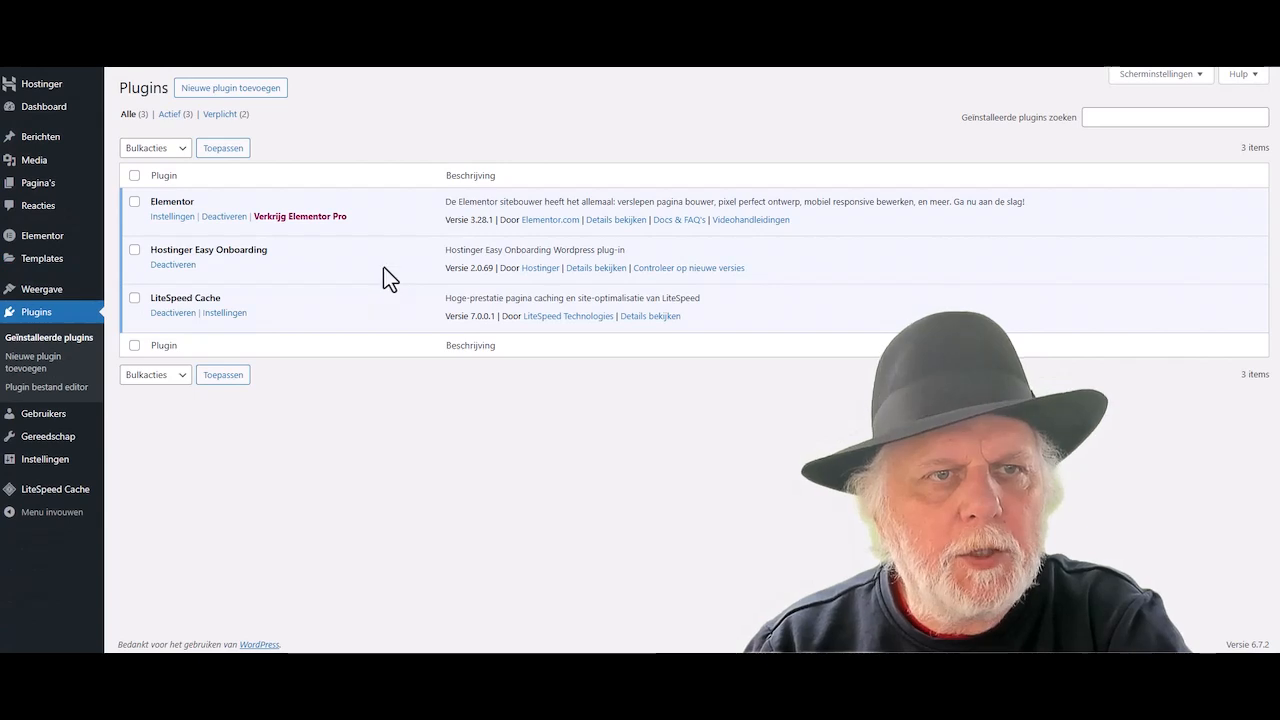
- Search the plugin directory for WooCommerce, then install and activate WooCommerce 9.7.1
click(255, 95)
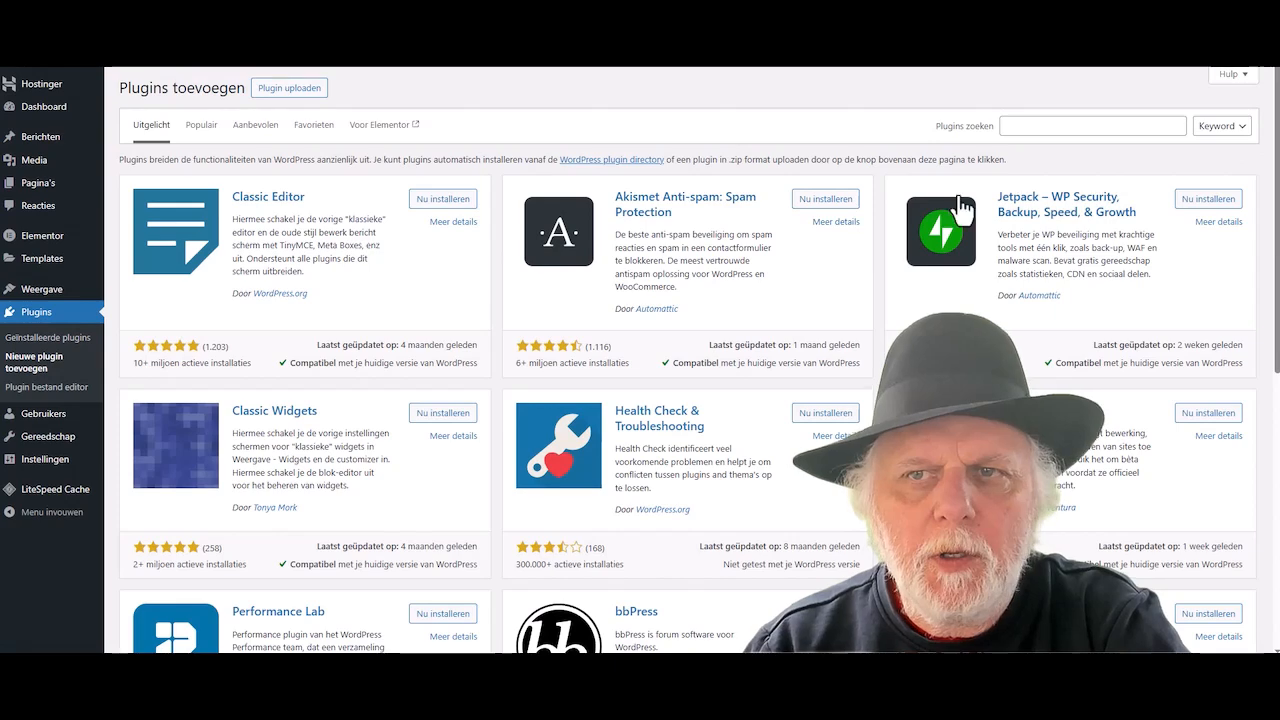
click(1038, 125)
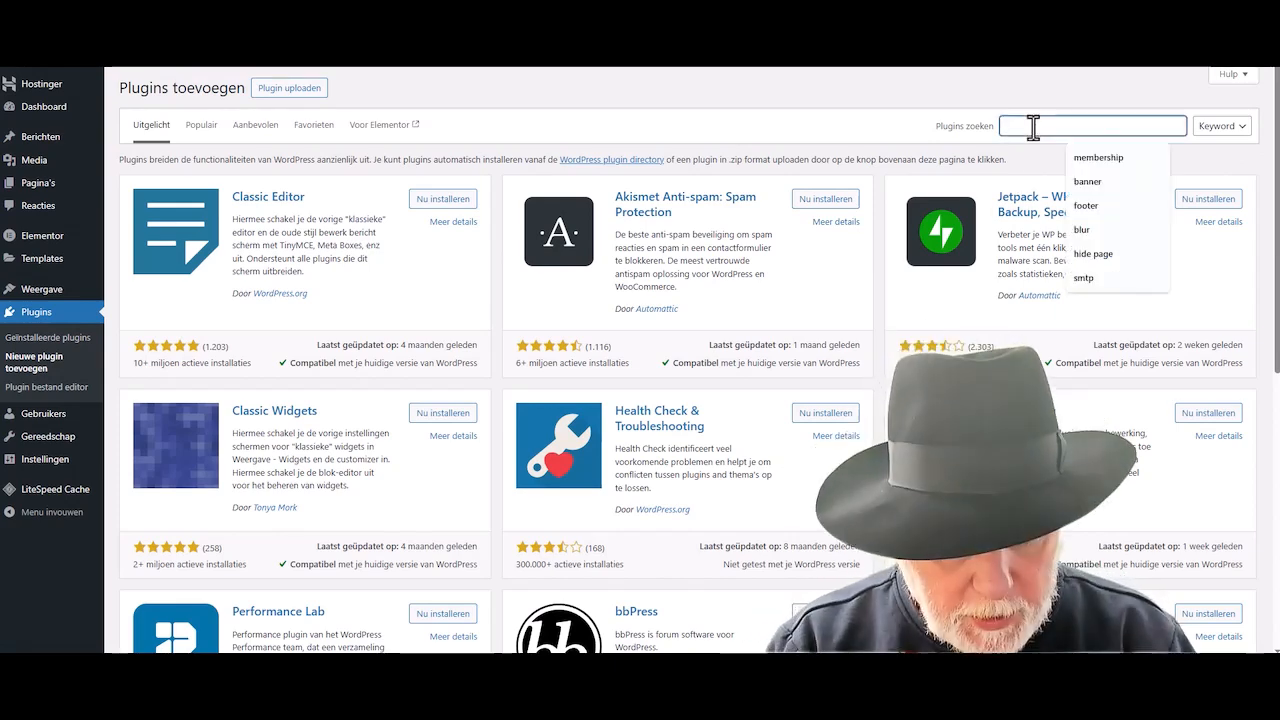
text(coo)
key(BackSpace)
key(BackSpace)
key(BackSpace)
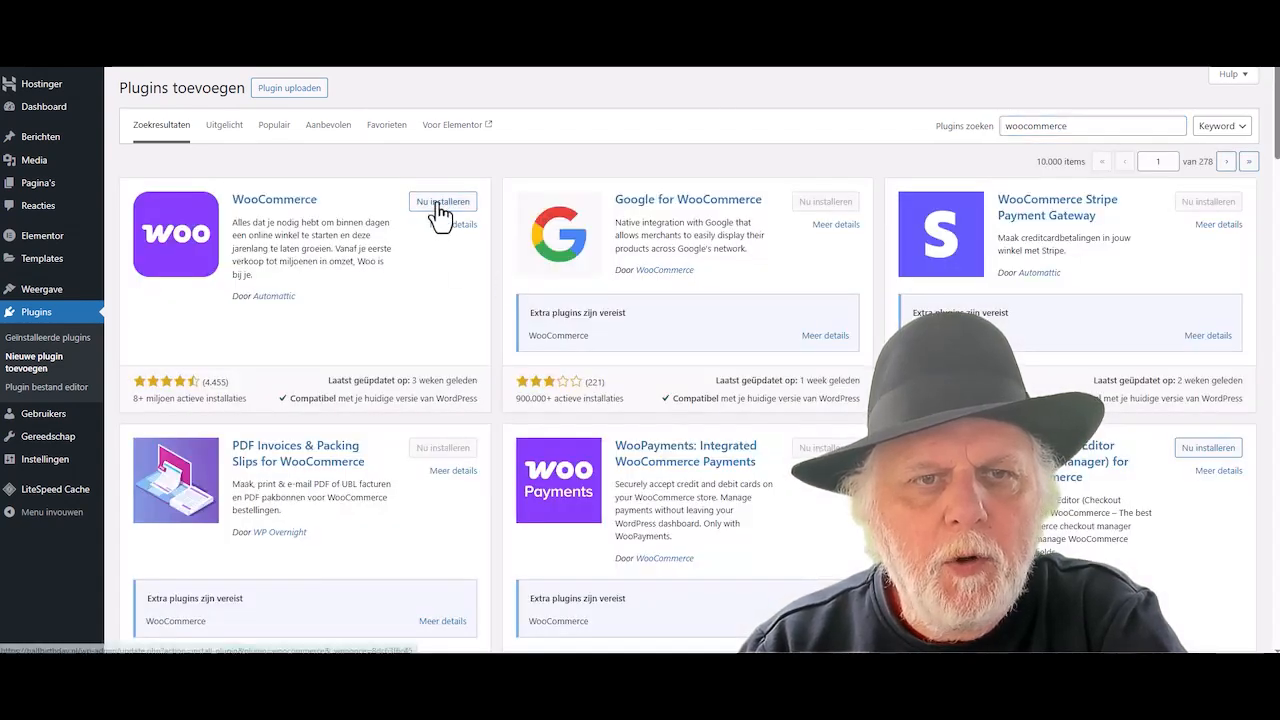
click(440, 208)
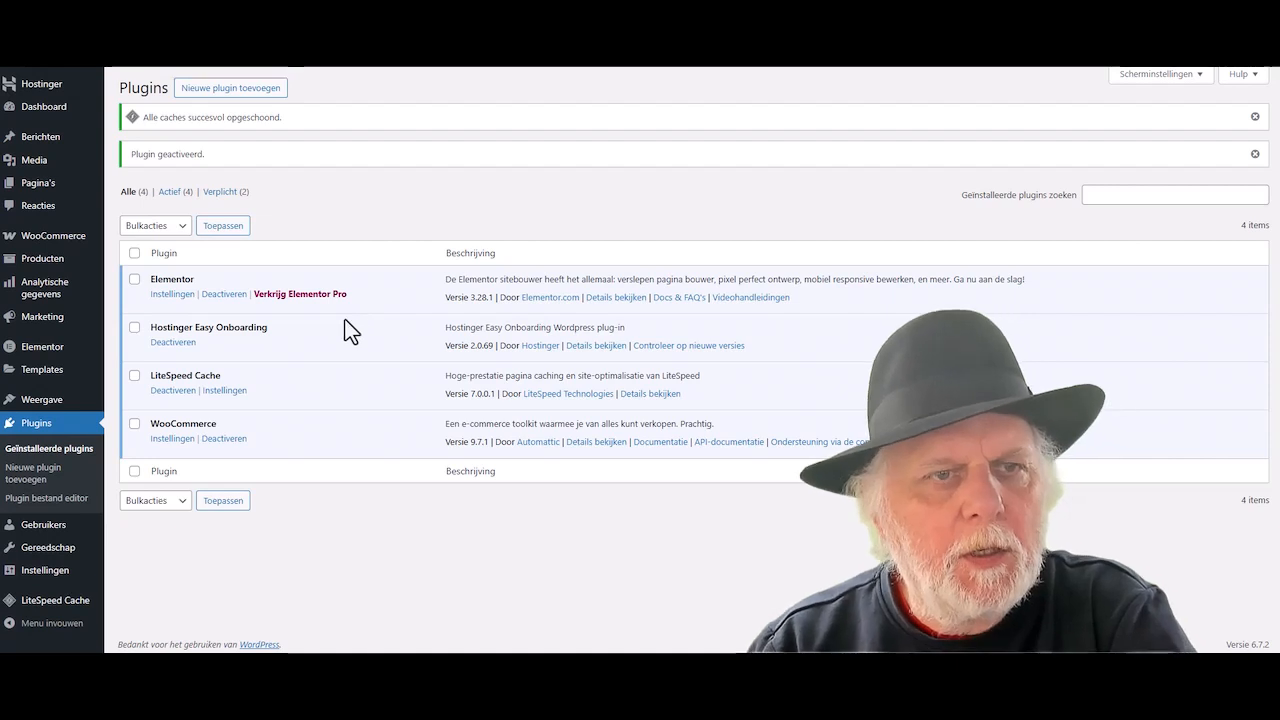
- Upload simple-crm-for-woocommerce (9).zip as a new plugin, install it and activate it
click(232, 90)
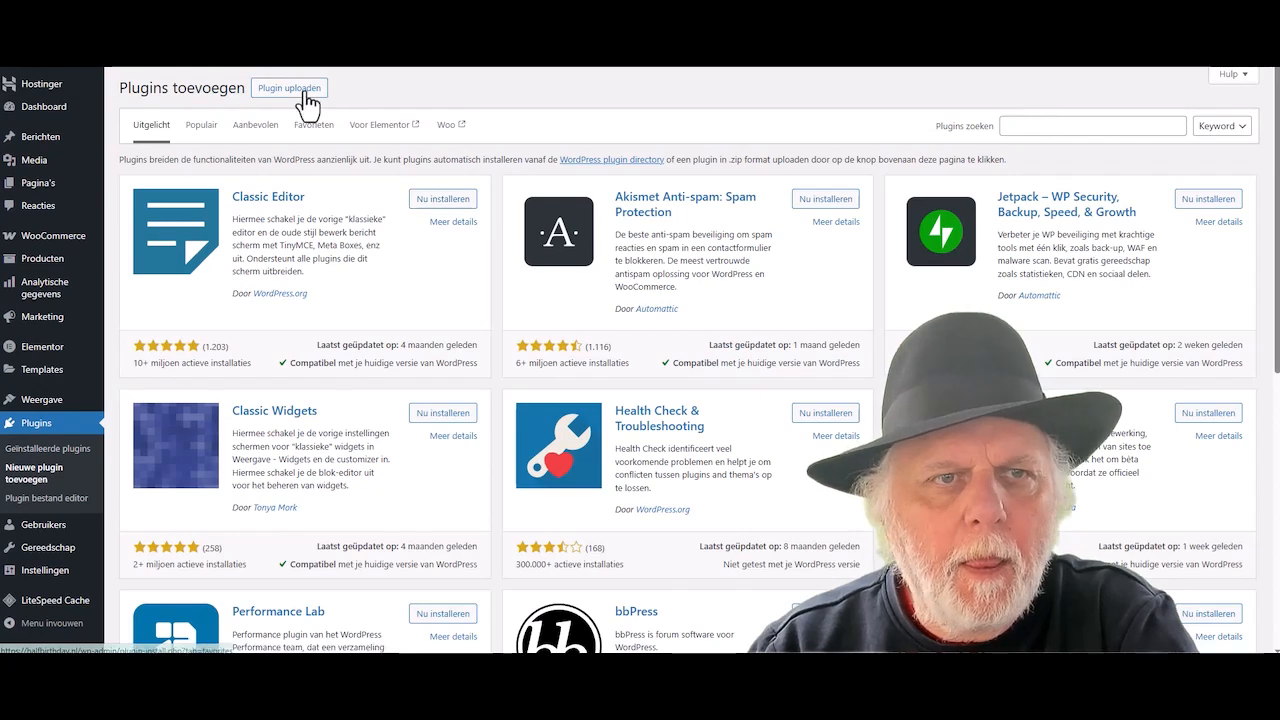
click(298, 88)
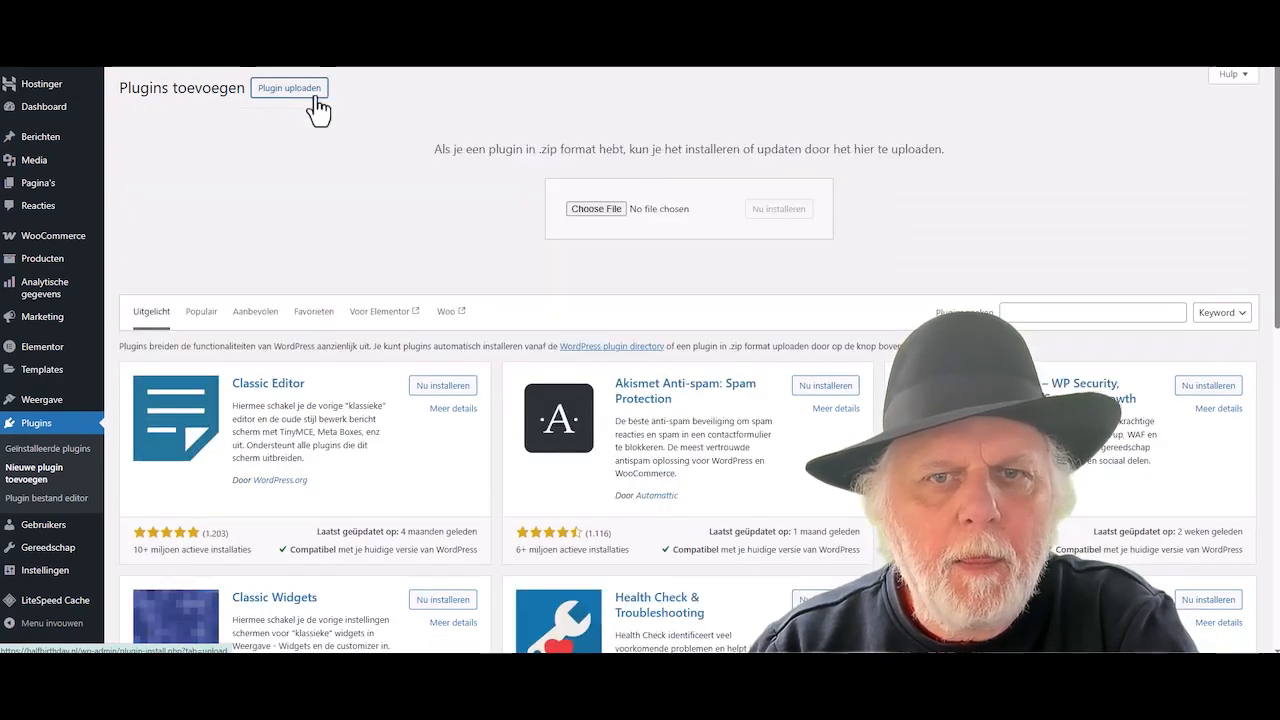
click(604, 209)
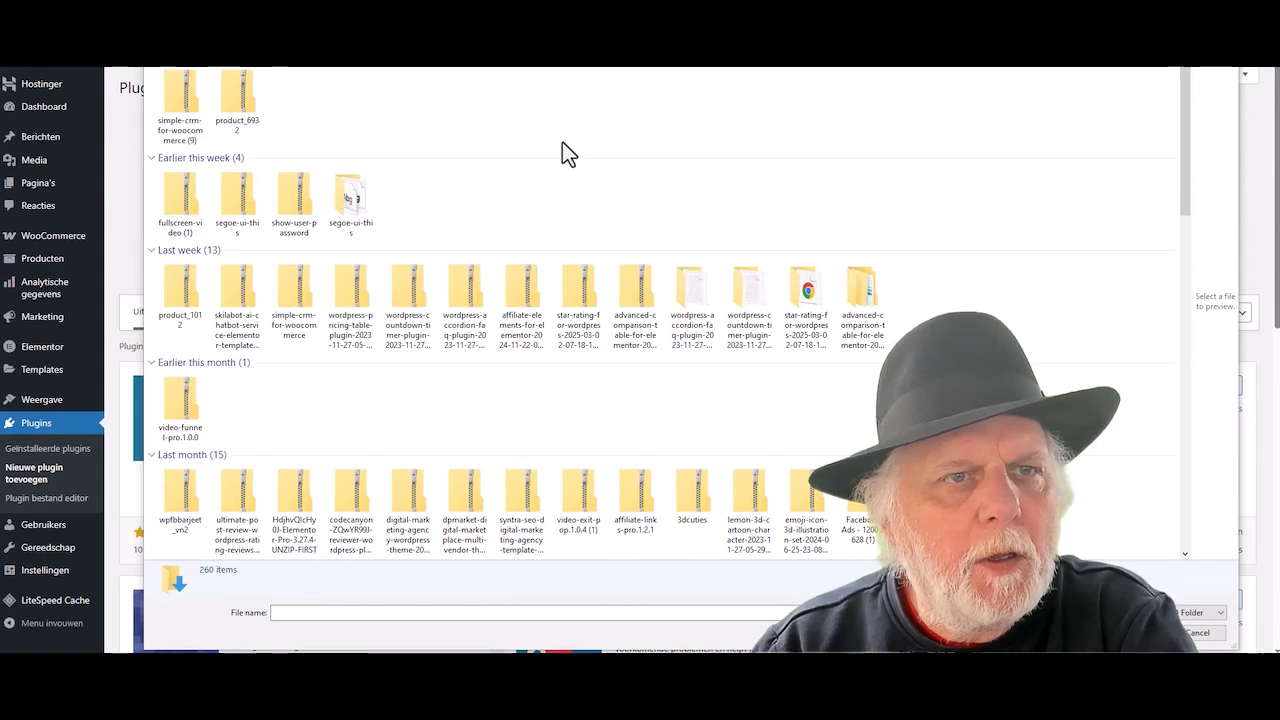
click(172, 106)
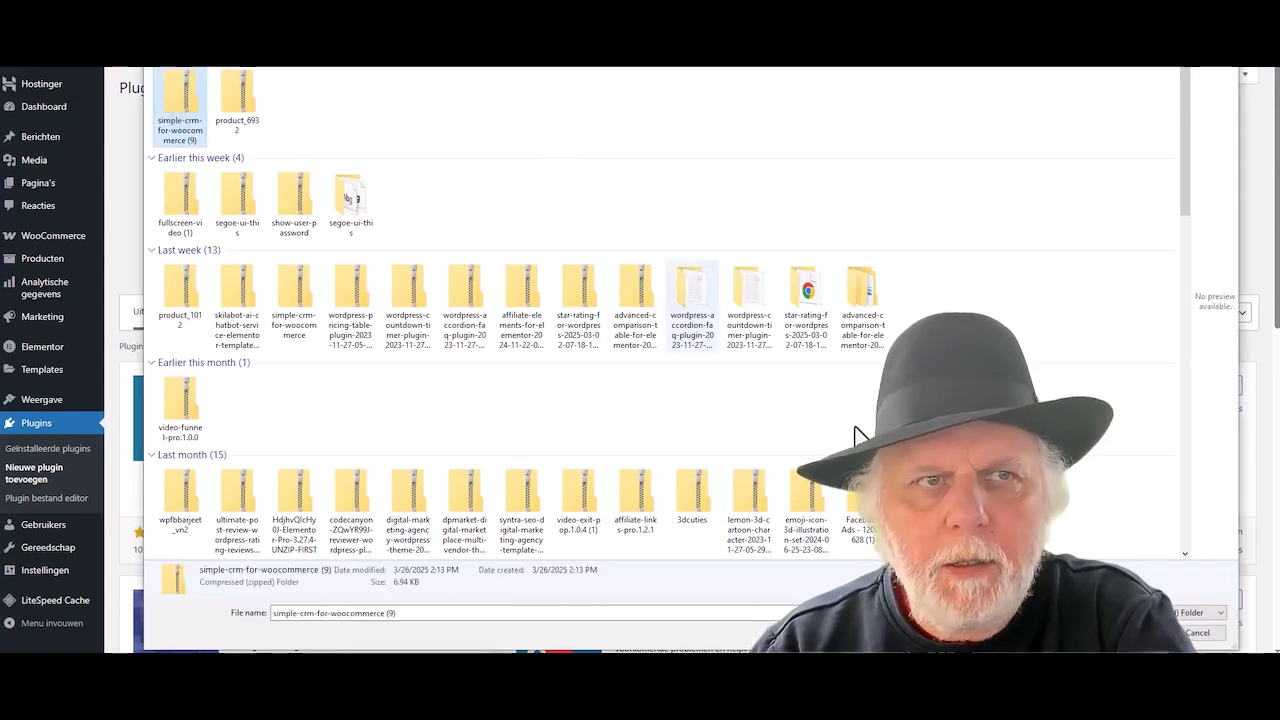
key(Return)
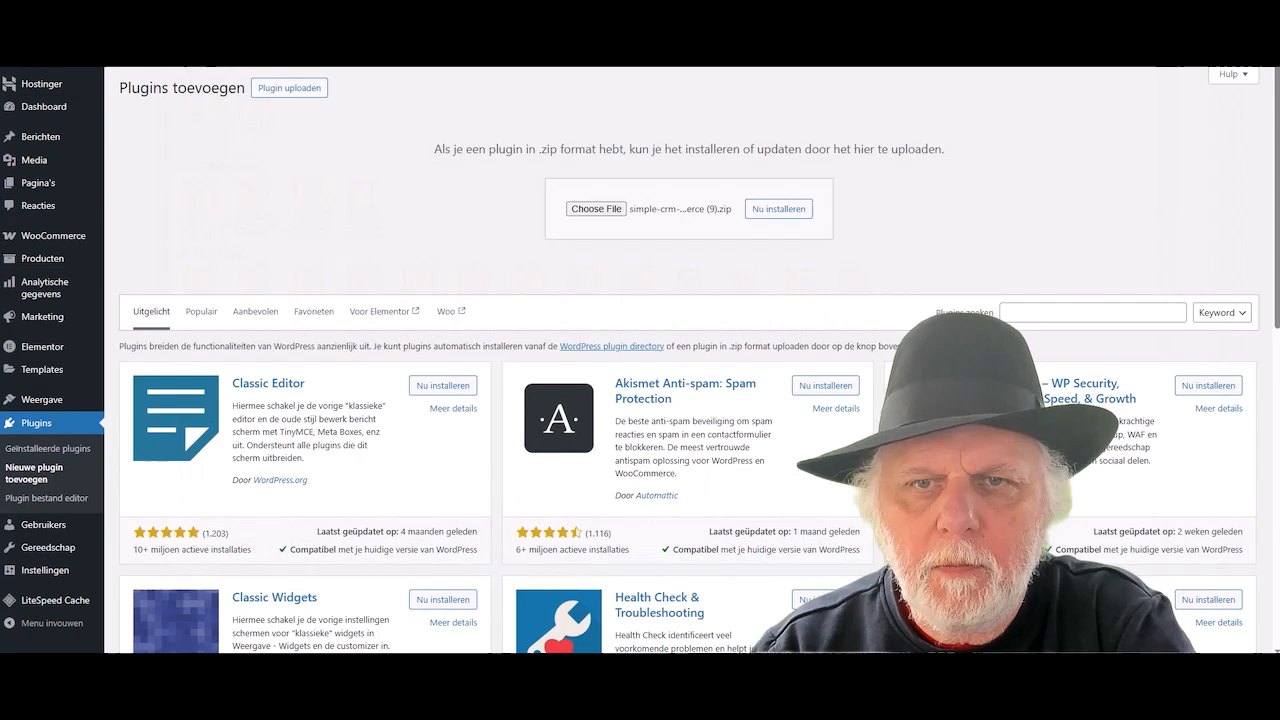
click(786, 212)
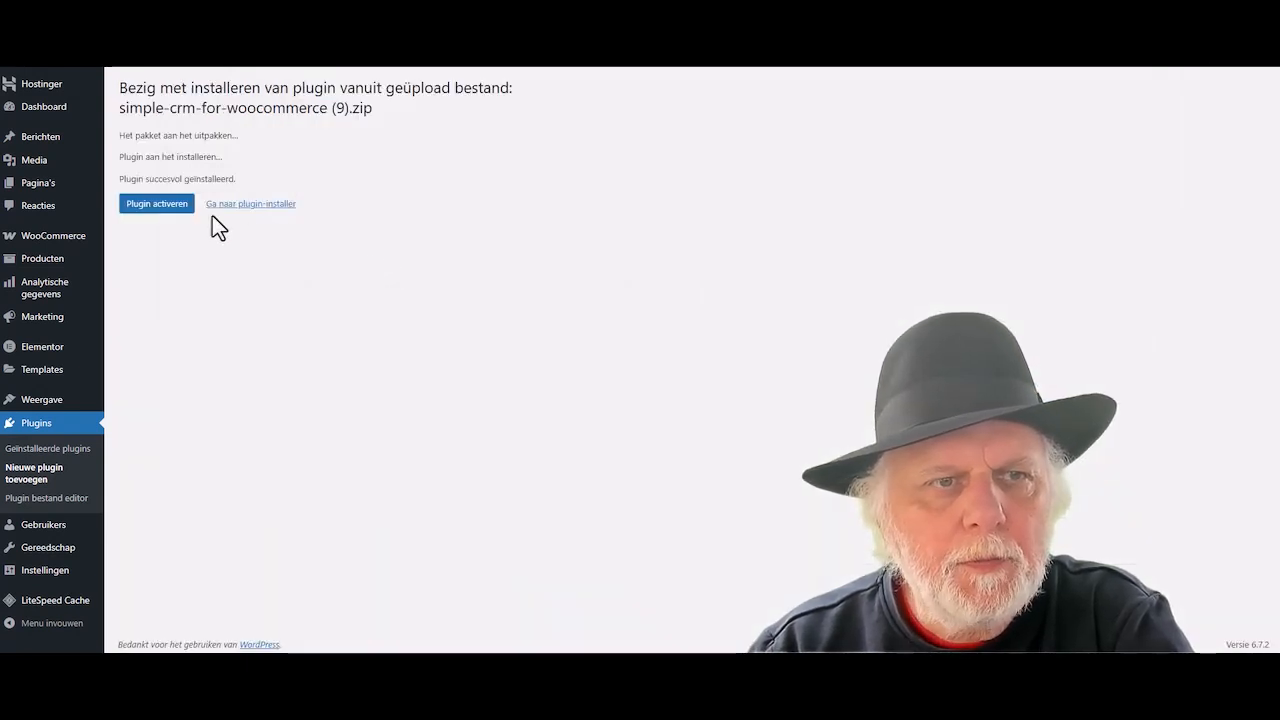
click(155, 205)
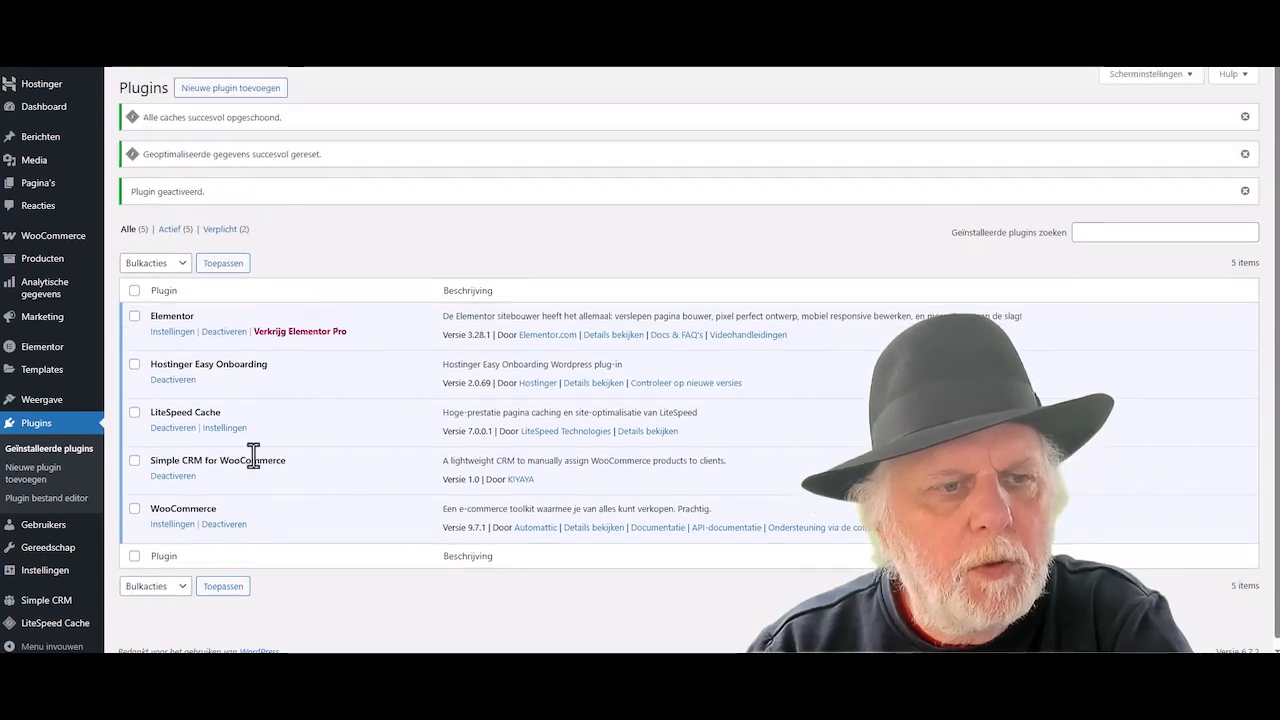
- Open the Simple CRM settings and copy the license key from the OneNote note
click(47, 602)
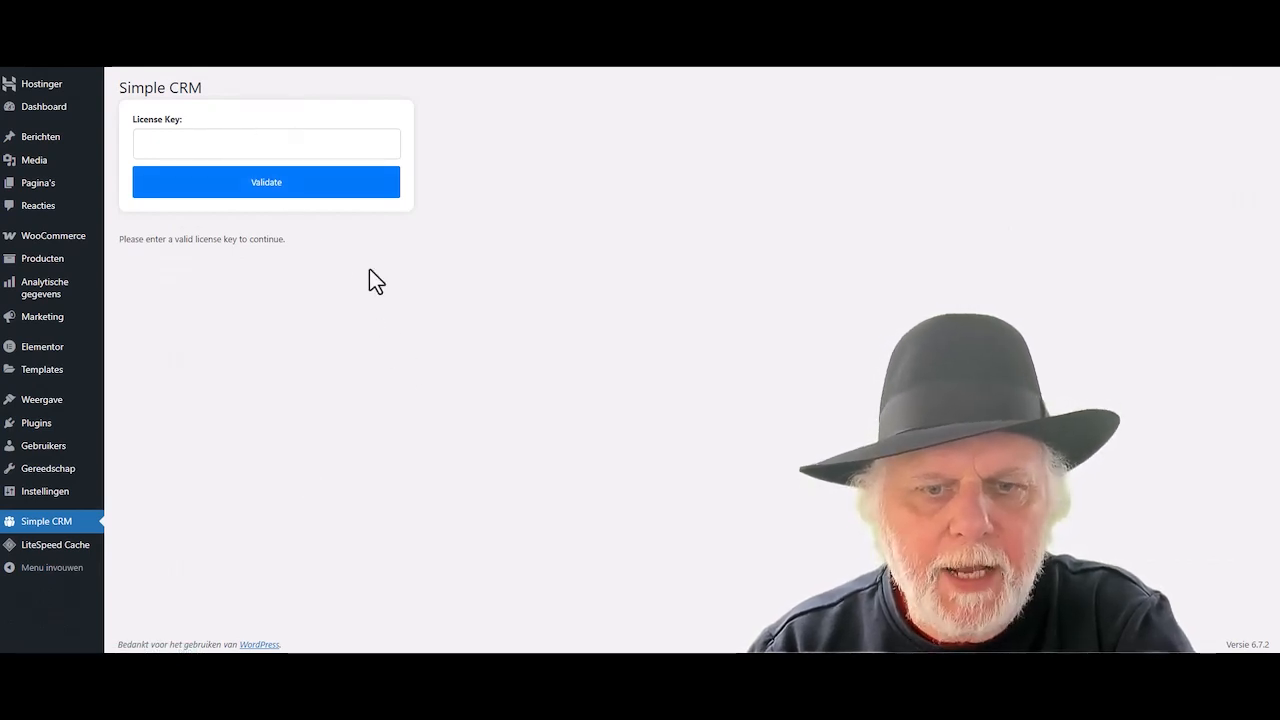
click(534, 609)
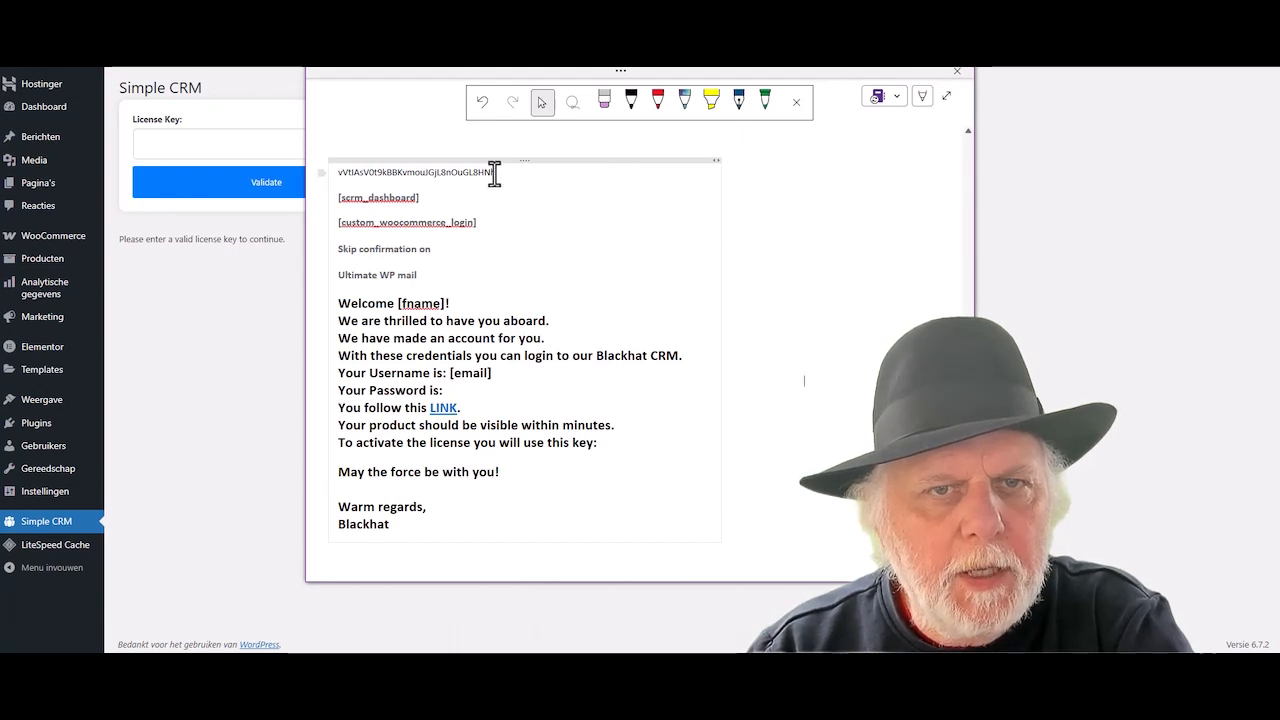
drag(494, 172, 338, 174)
right_click(353, 175)
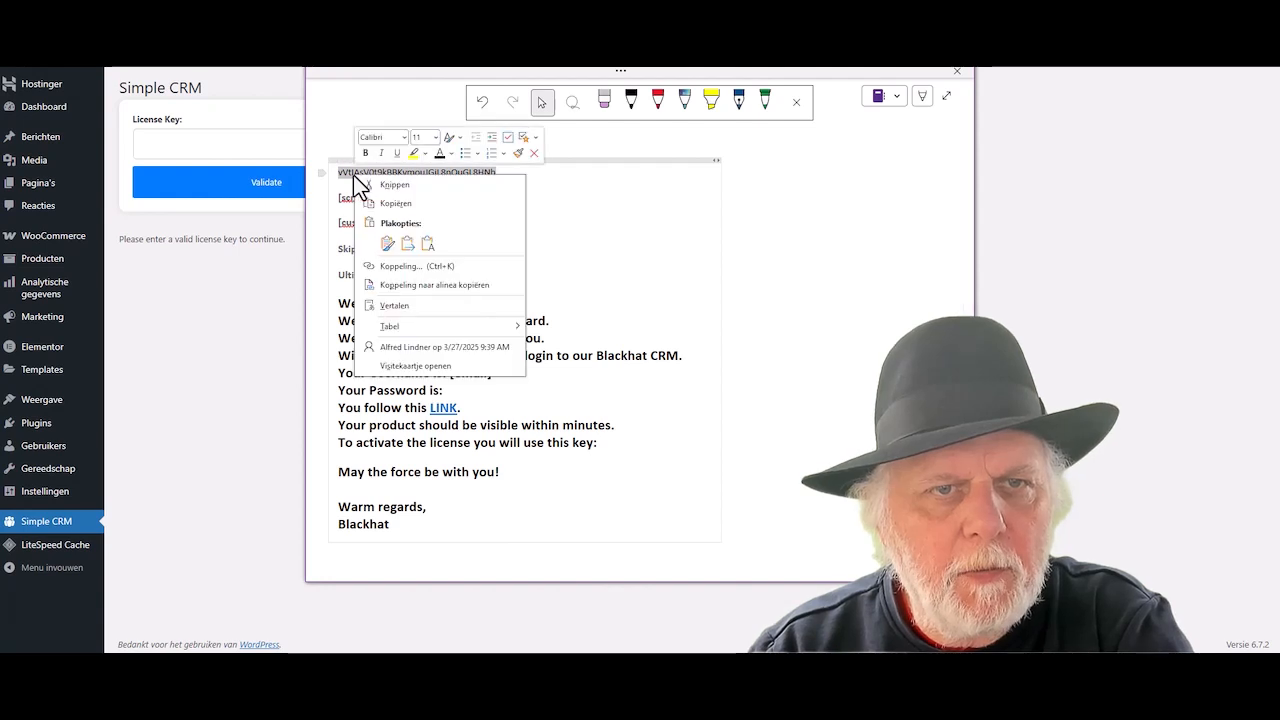
click(393, 204)
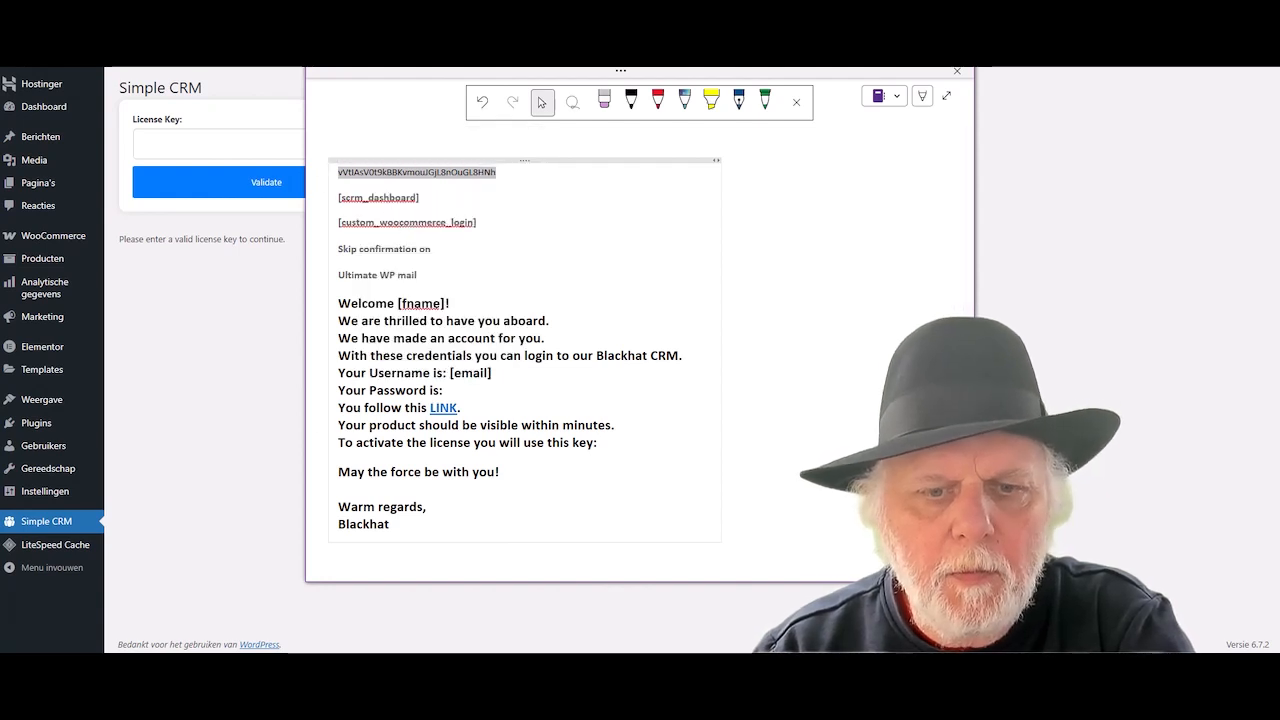
- Paste the license key into the License Key field and validate it
click(535, 678)
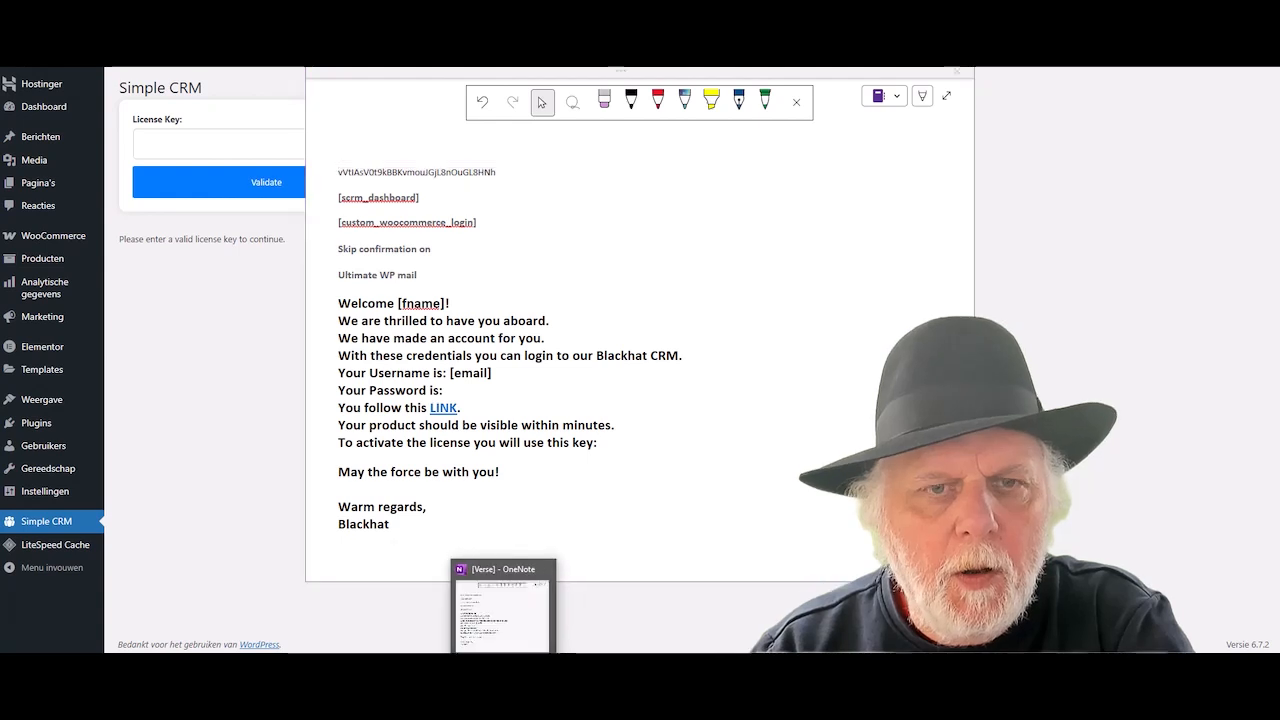
click(468, 50)
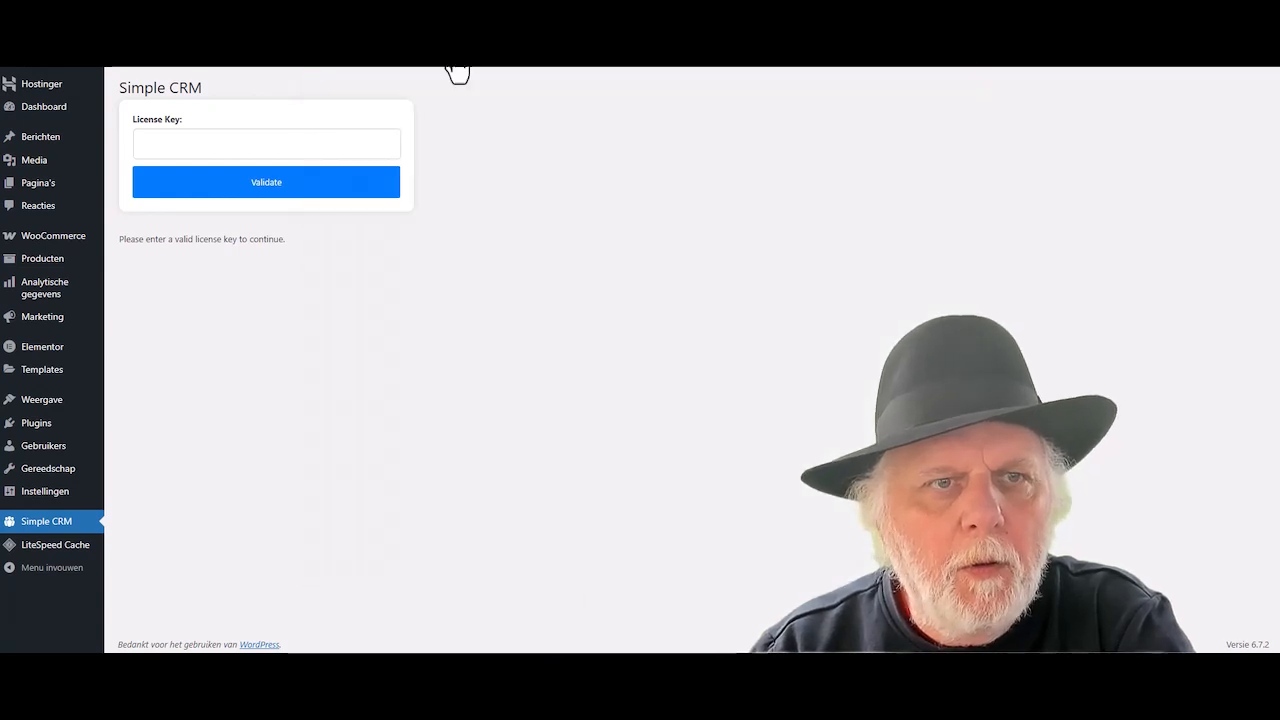
click(170, 147)
right_click(167, 149)
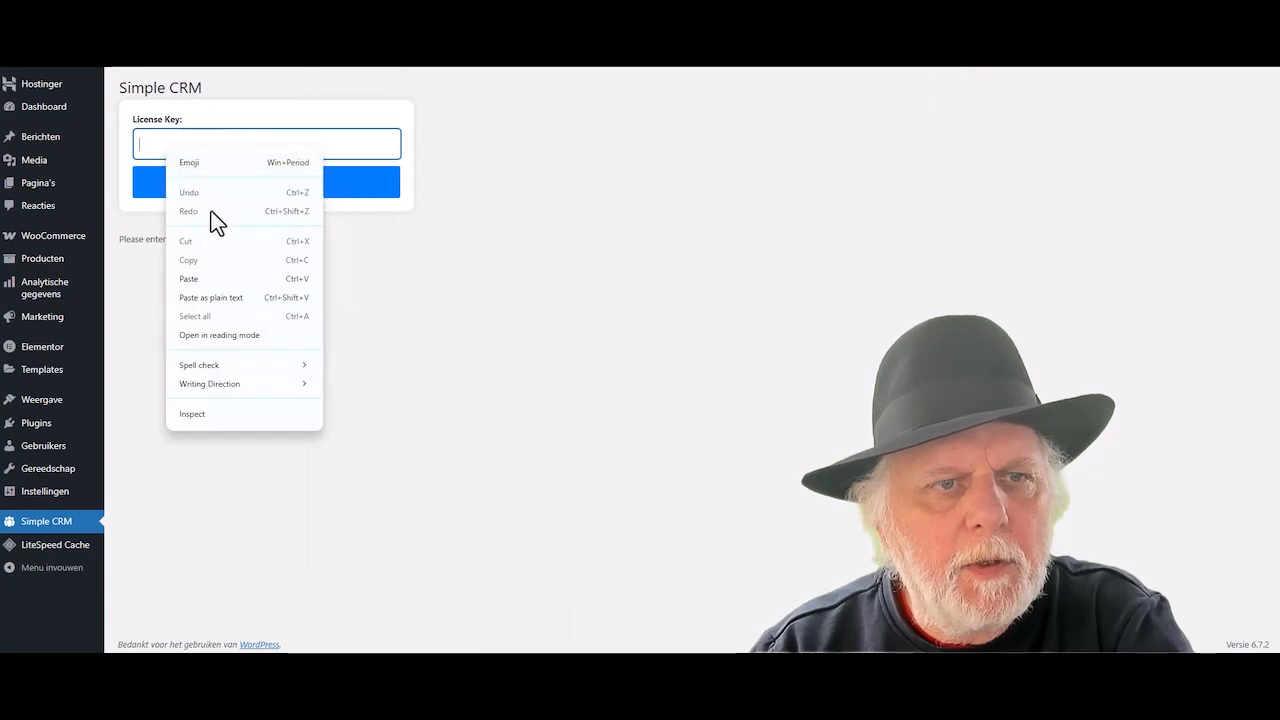
click(221, 281)
click(266, 192)
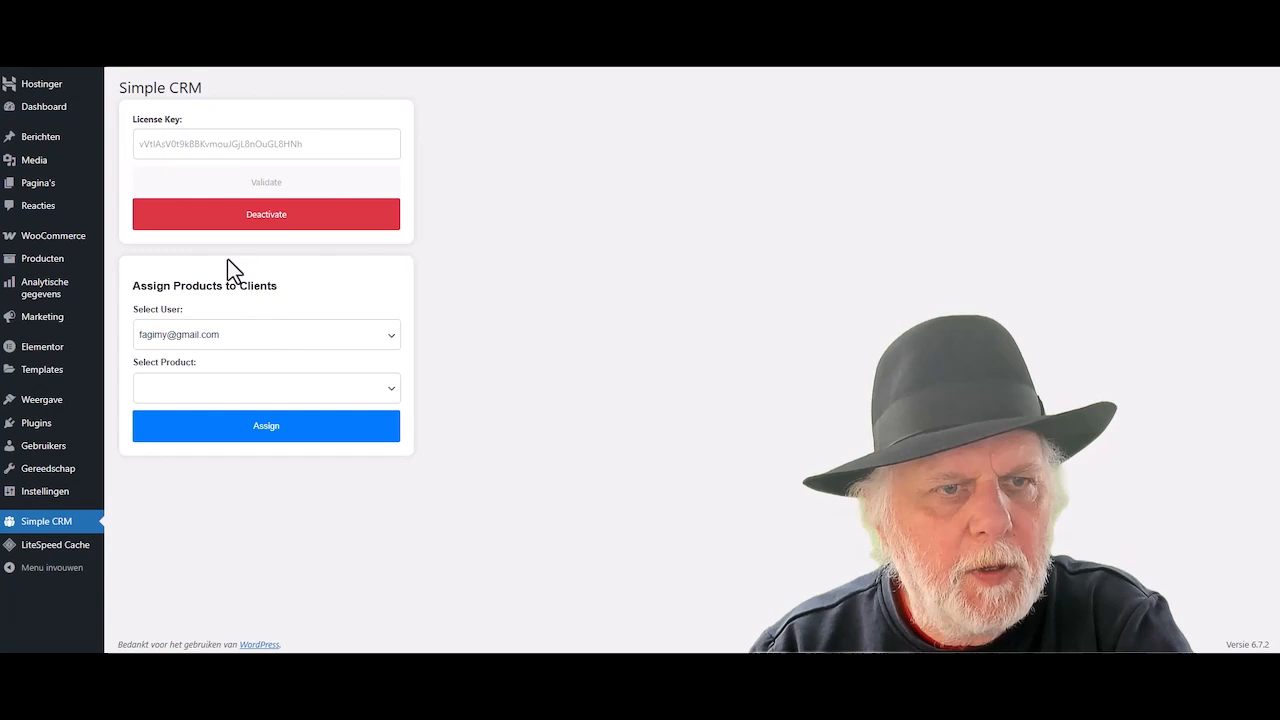
click(141, 228)
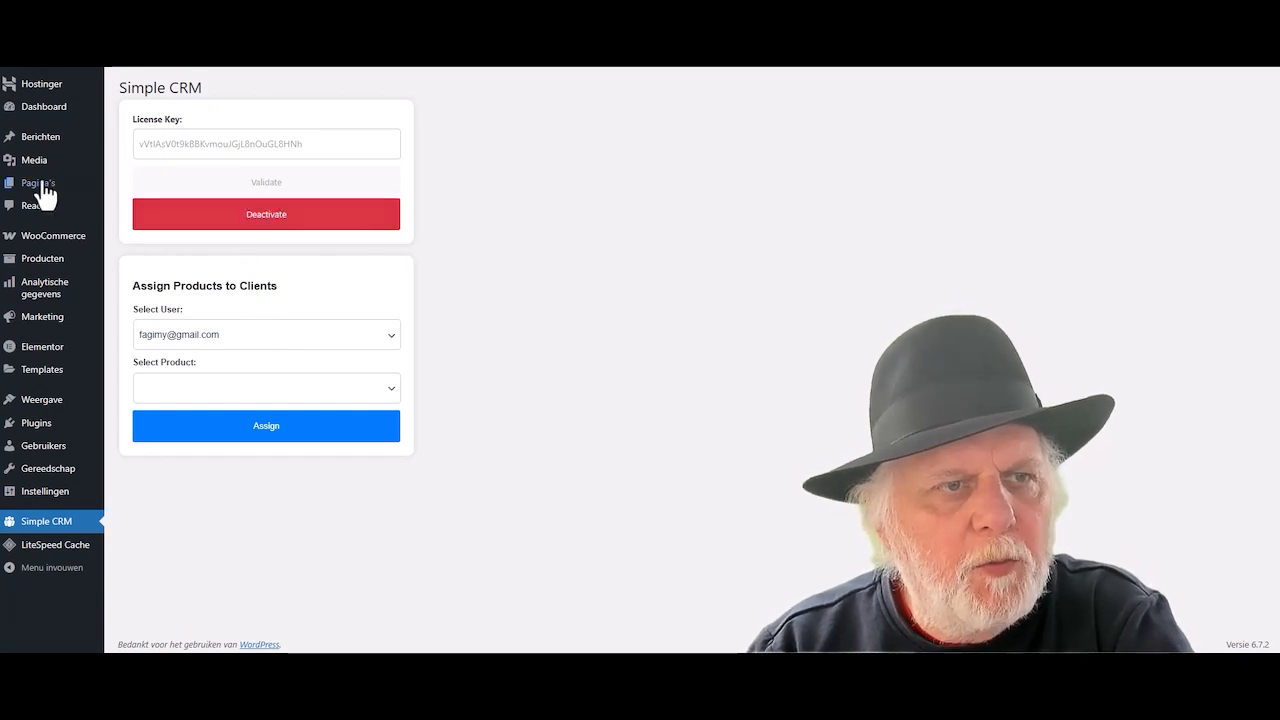
- From the pages list, publish a new 'CRM Dashboard' page and open it in Elementor
click(33, 192)
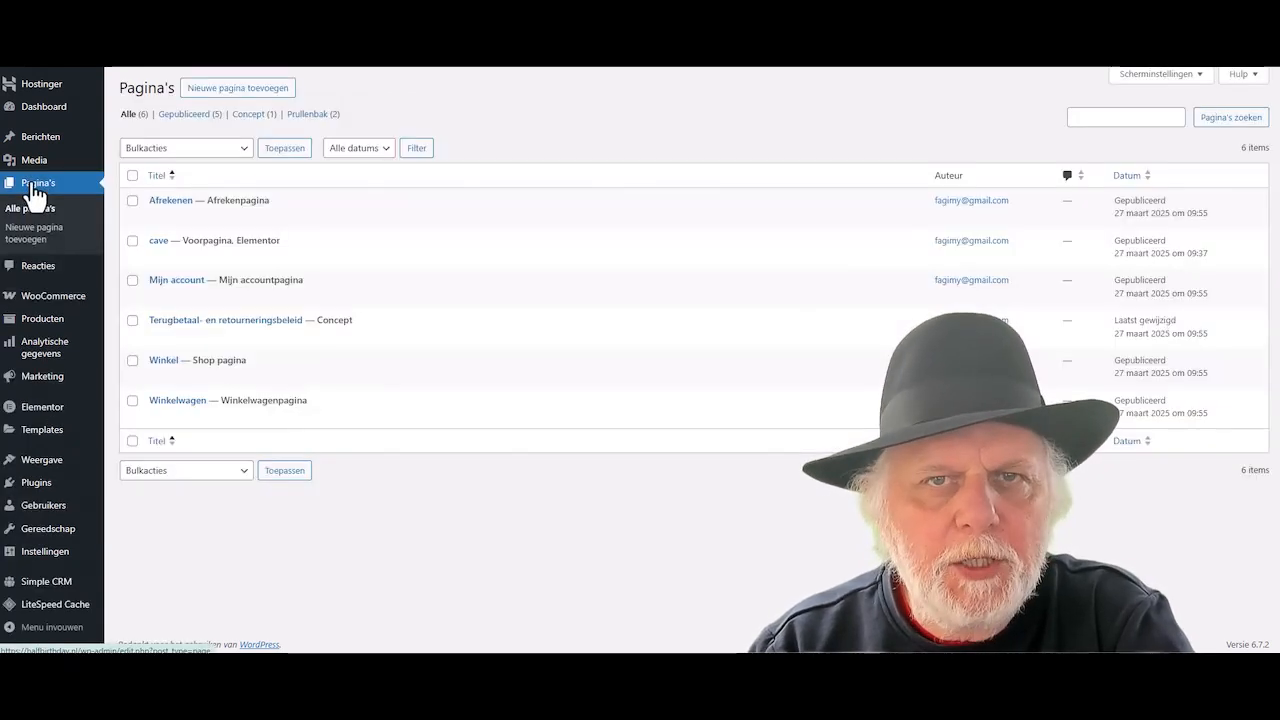
click(253, 88)
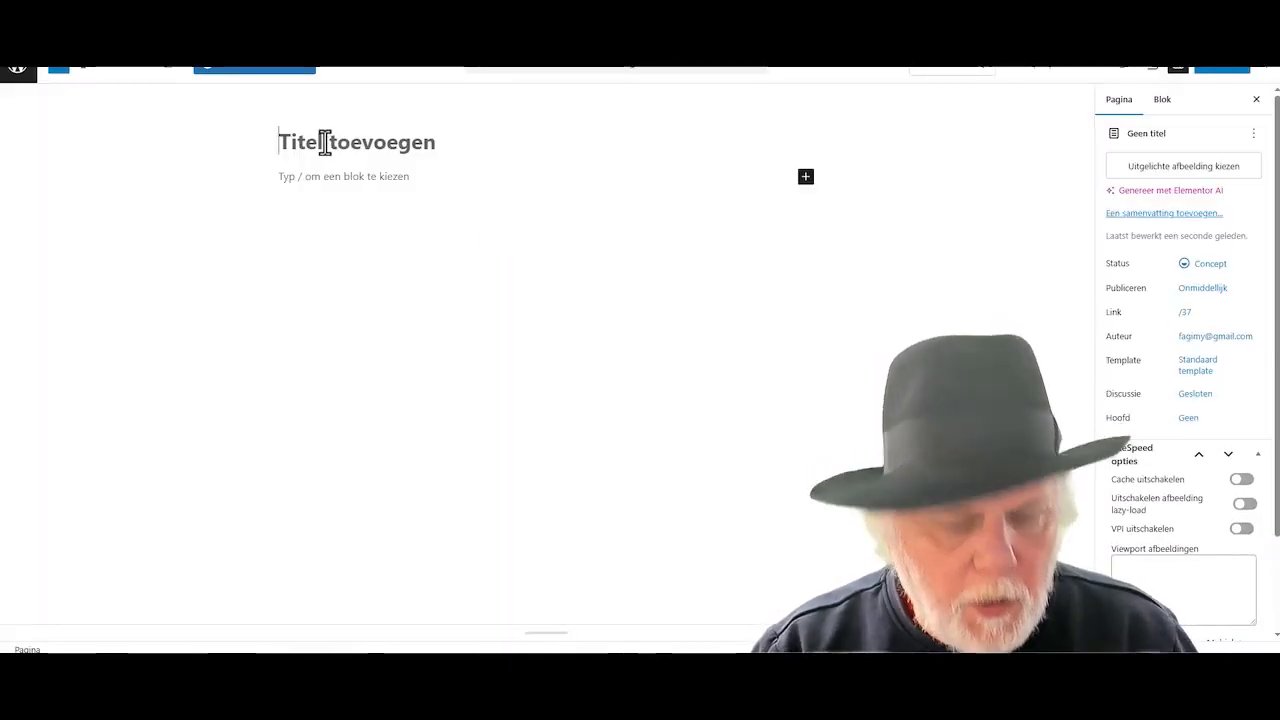
text(CR)
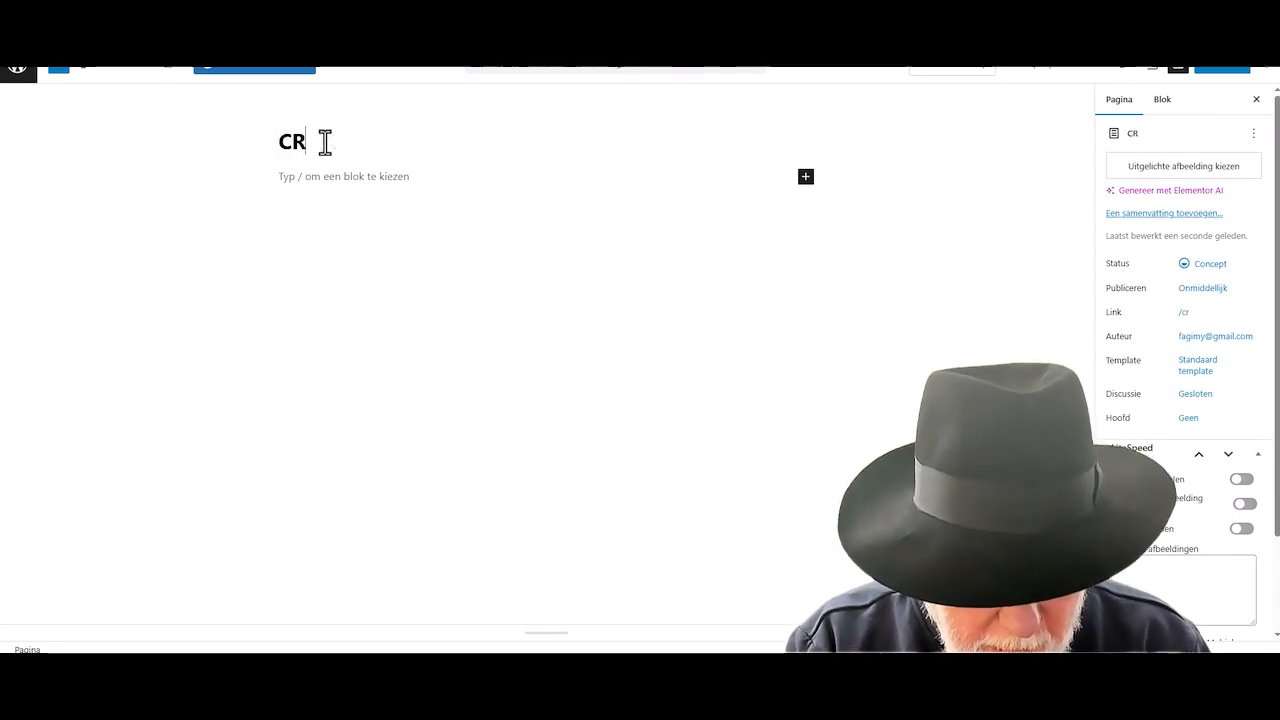
text(M Das)
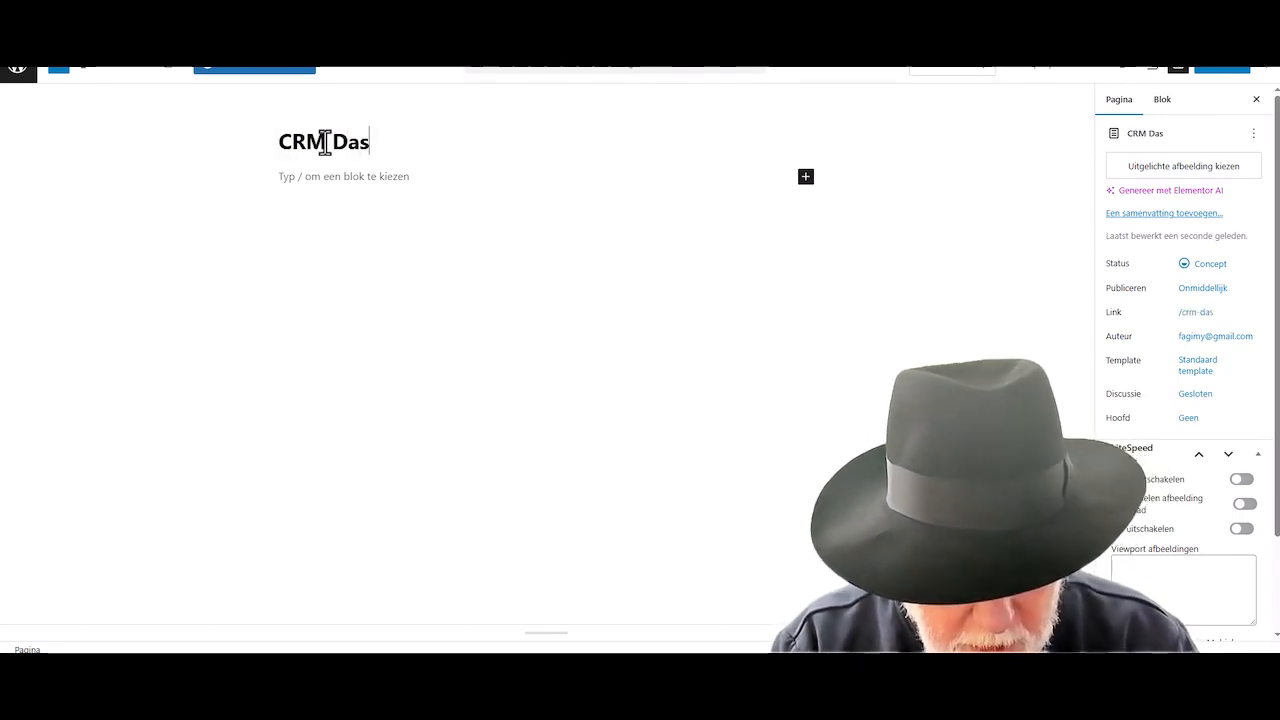
text(hboard)
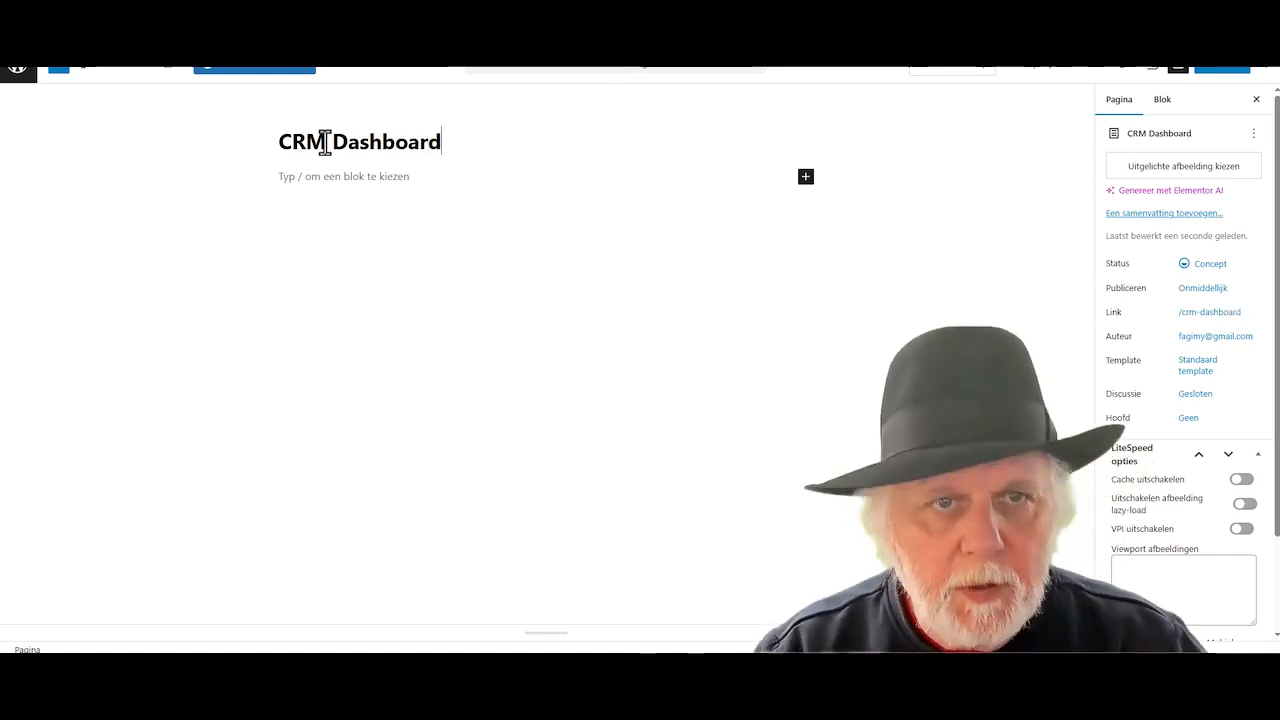
click(1234, 75)
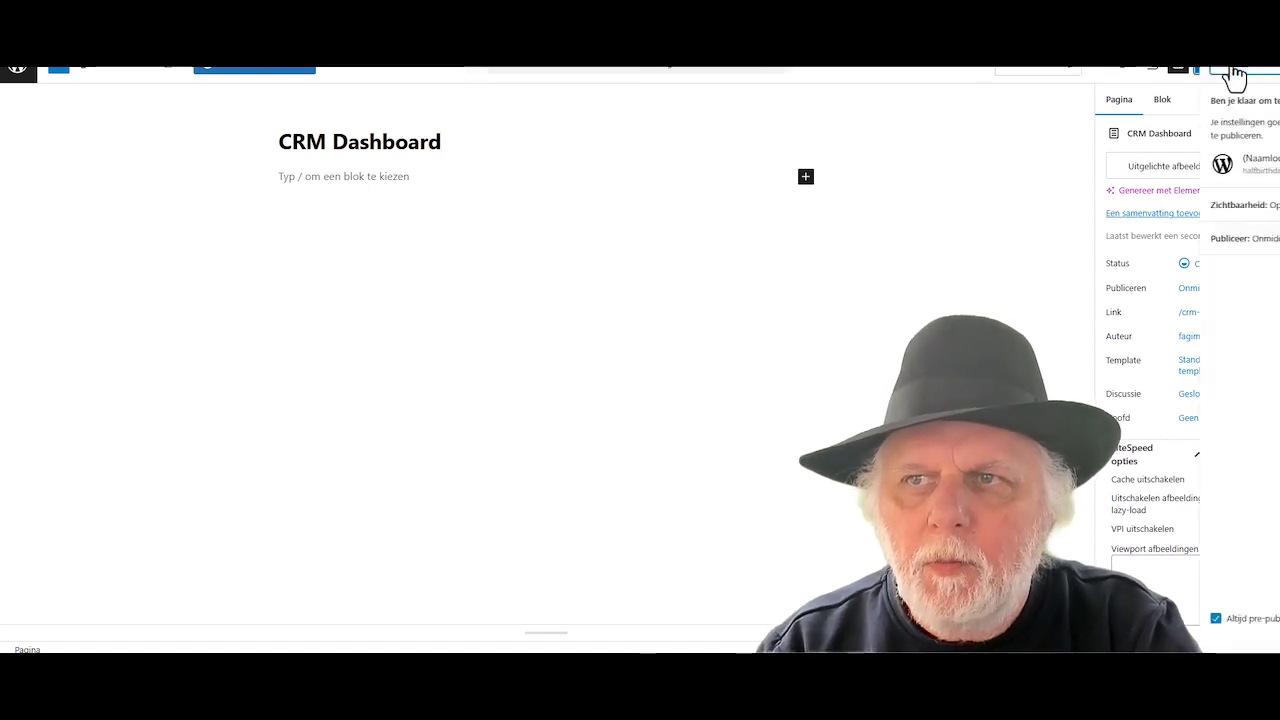
click(1234, 75)
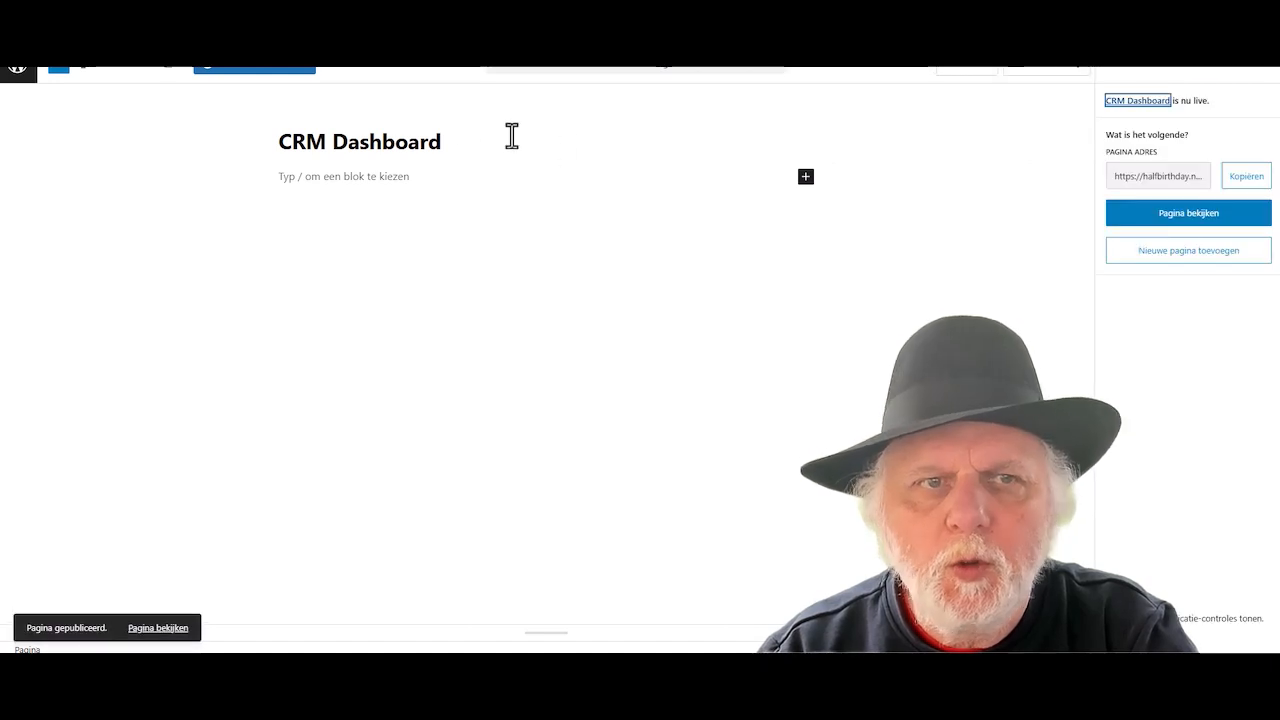
click(277, 77)
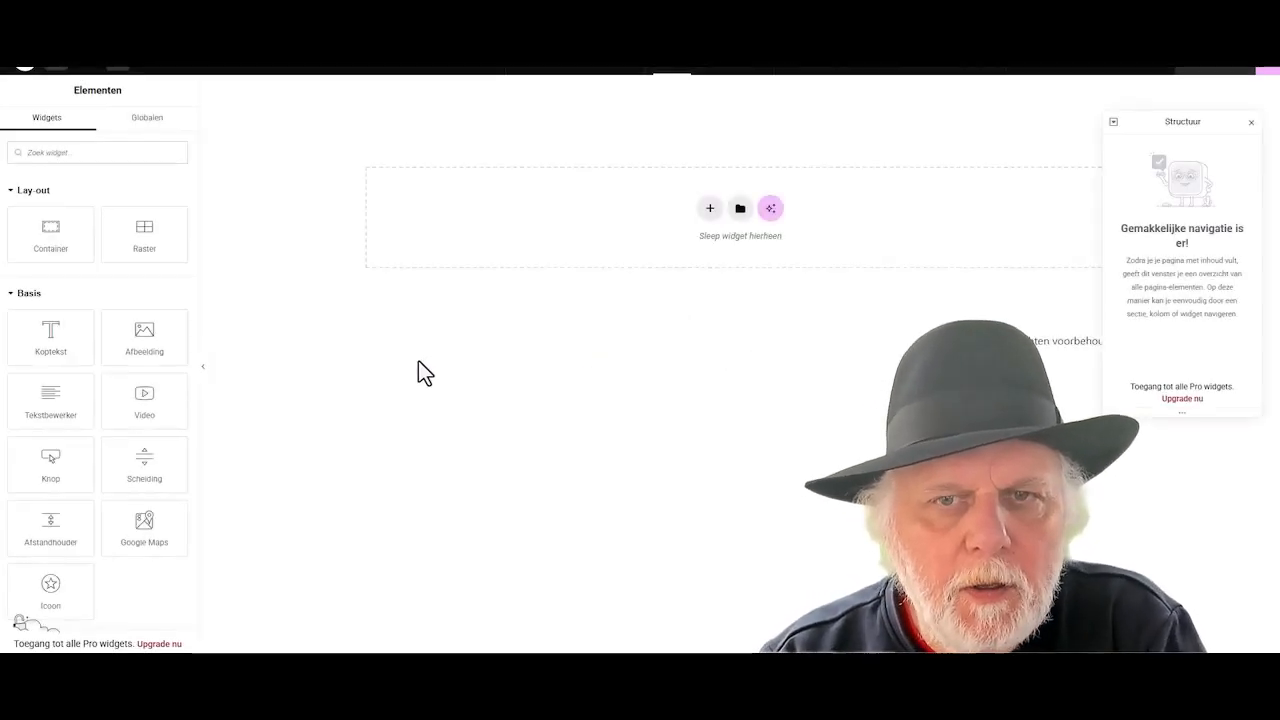
- Add a single-column flexbox container and set its top padding to 111 px
click(710, 208)
click(705, 248)
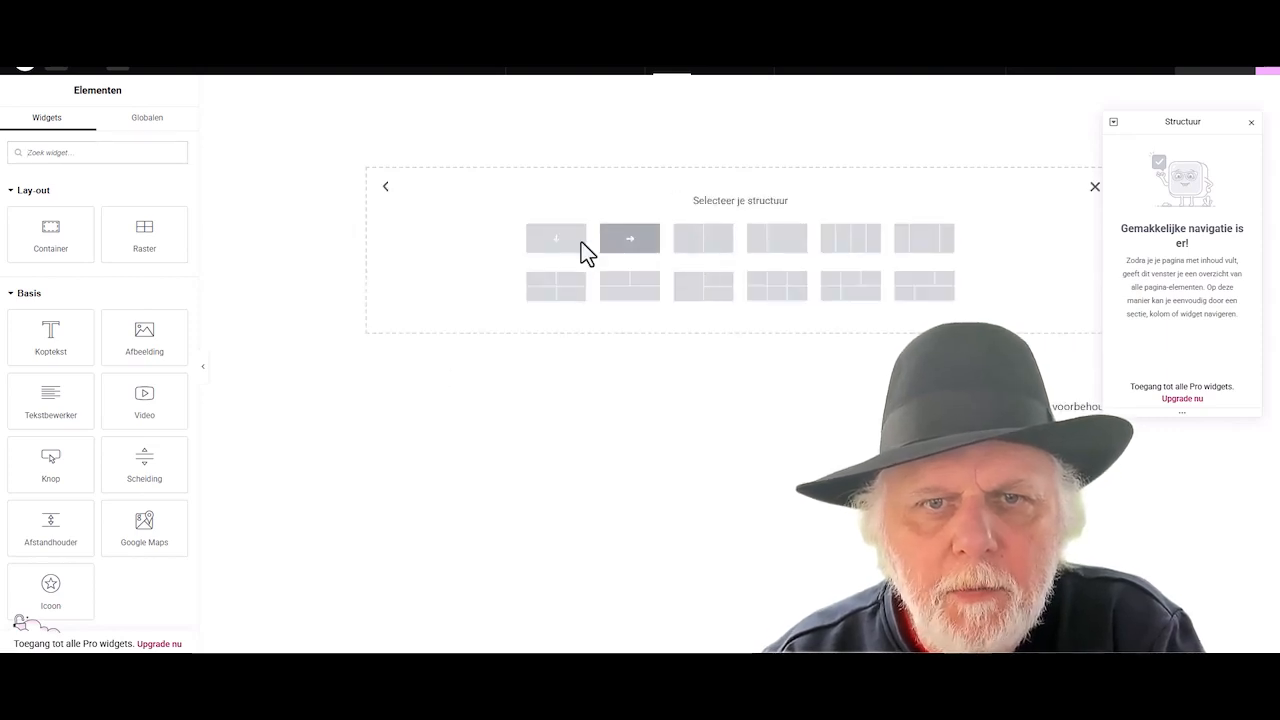
click(537, 246)
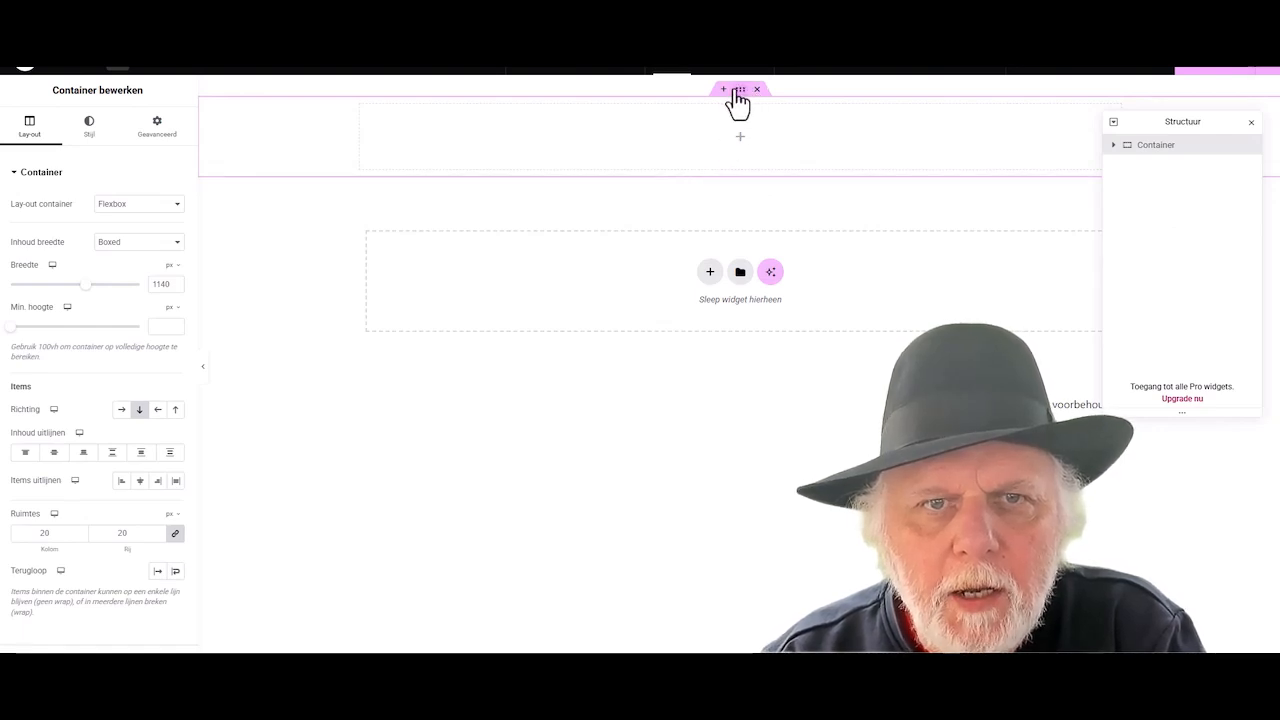
click(147, 128)
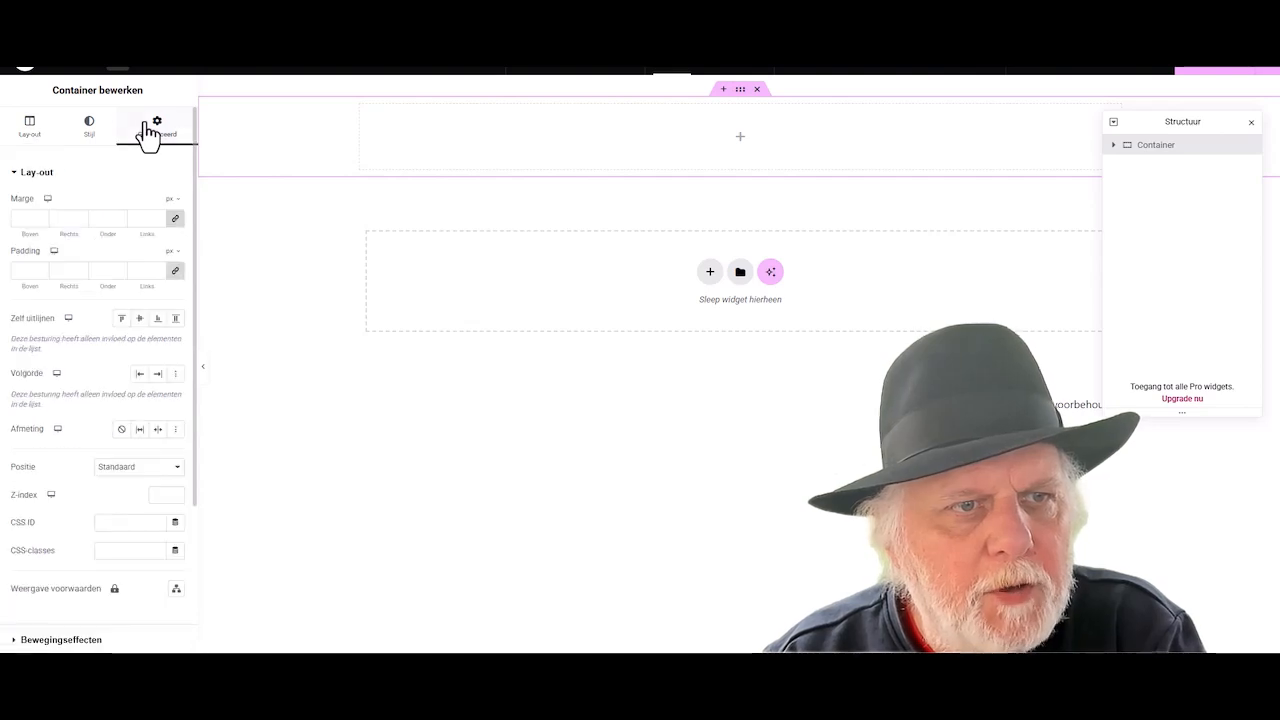
click(174, 274)
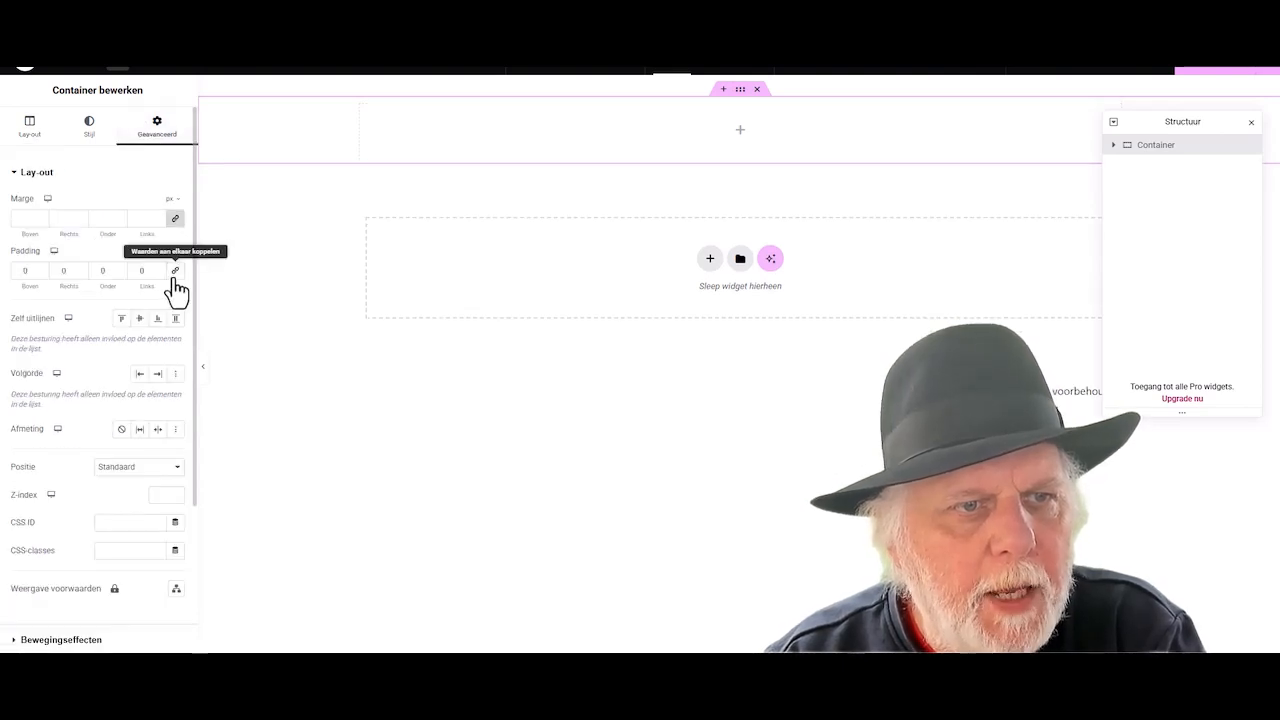
click(40, 268)
click(40, 268)
click(40, 268)
drag(40, 268, 40, 267)
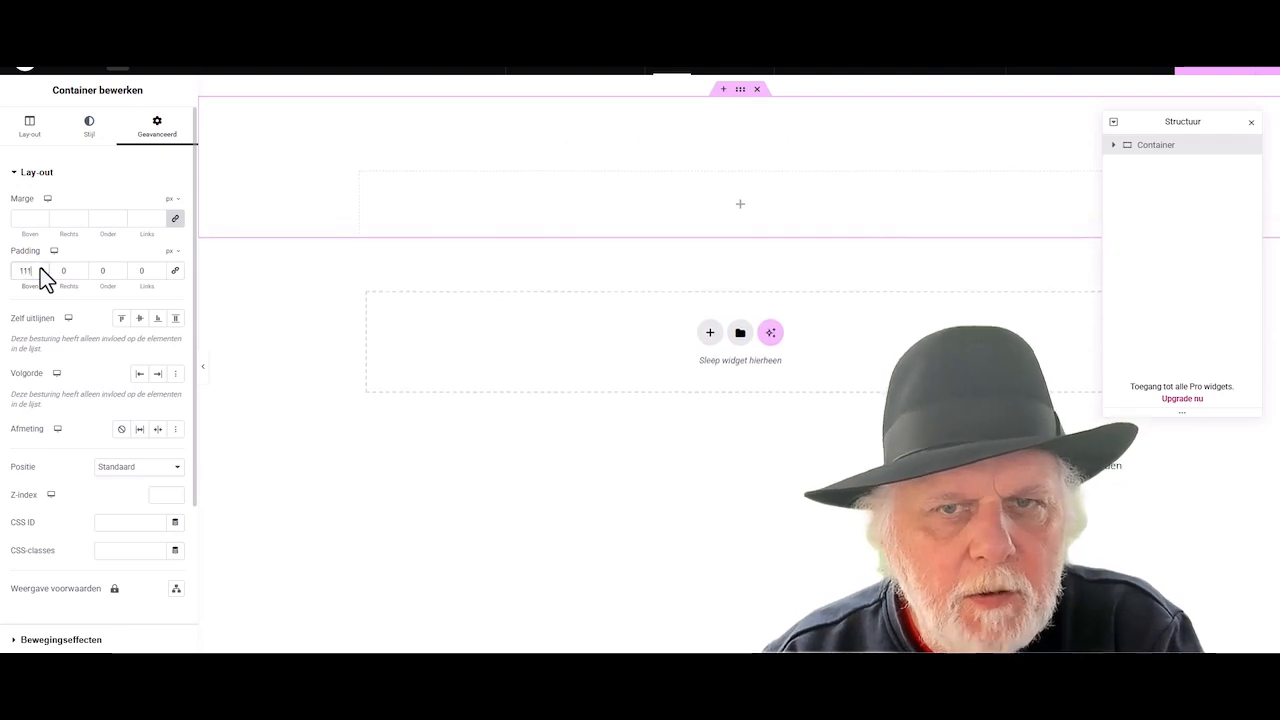
click(739, 205)
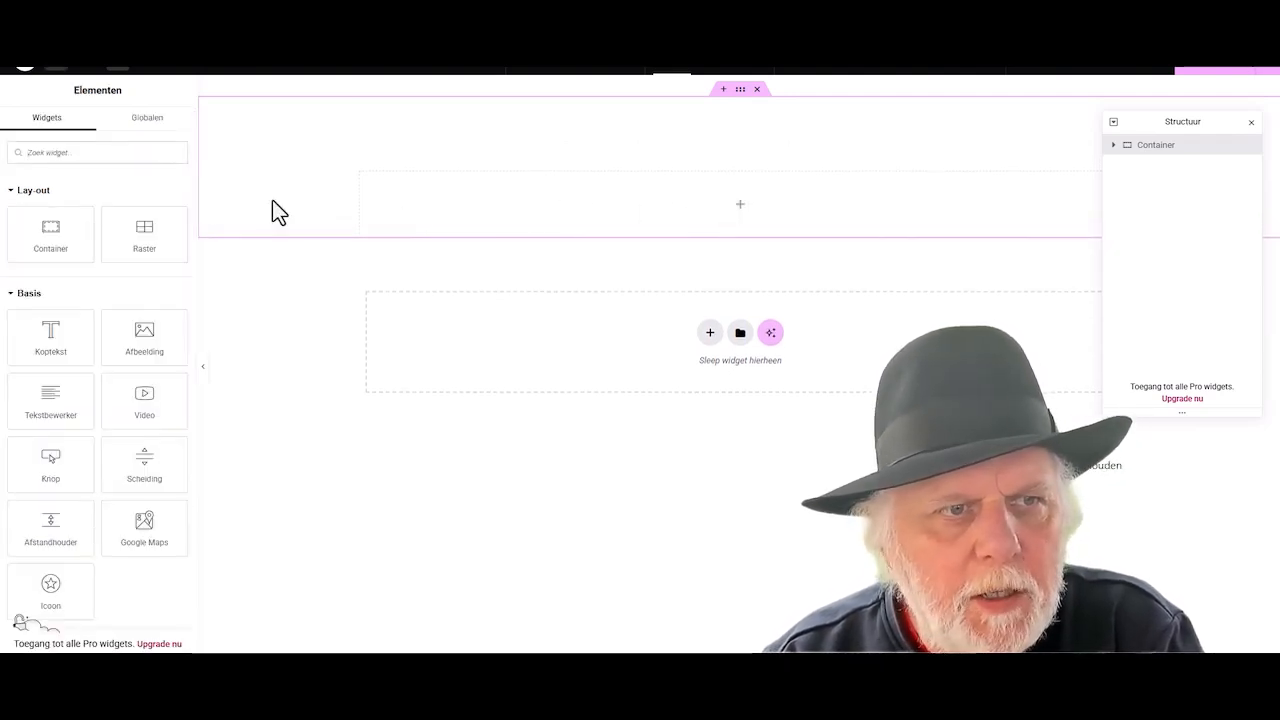
- Search the widgets for 'sh' and place a Shortcode widget in the top container
click(59, 152)
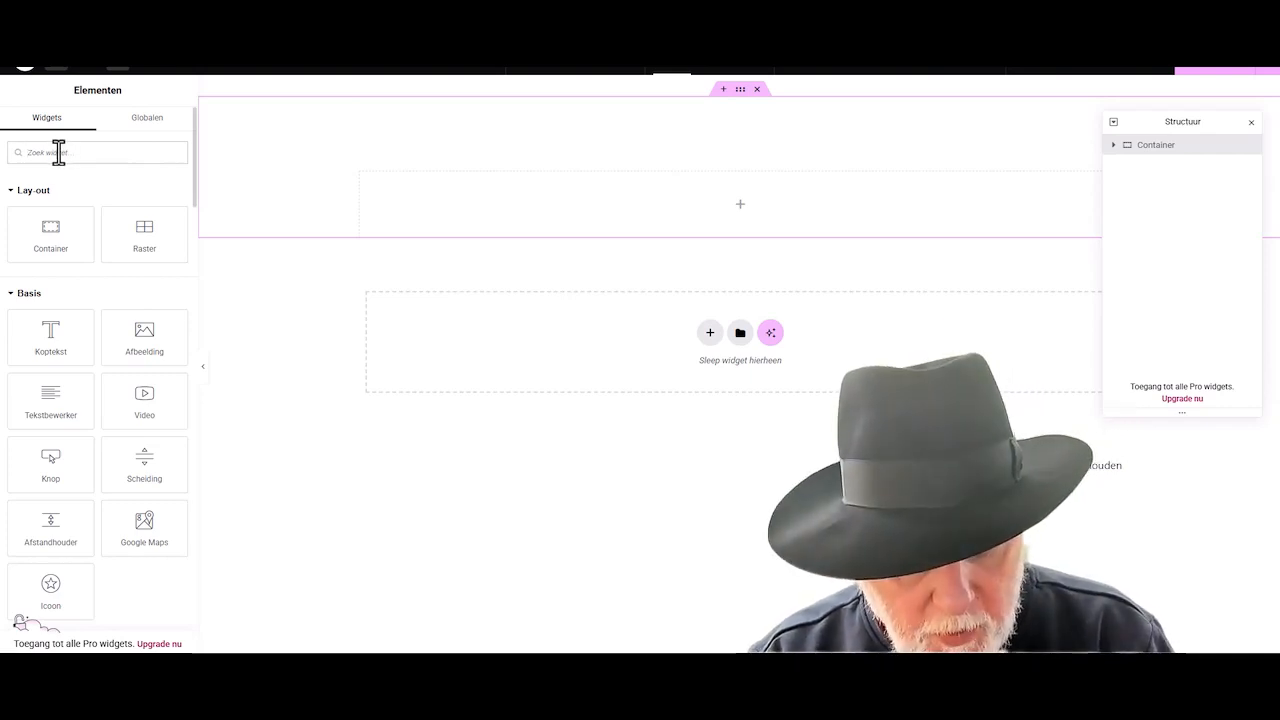
text(sh)
drag(42, 207, 710, 206)
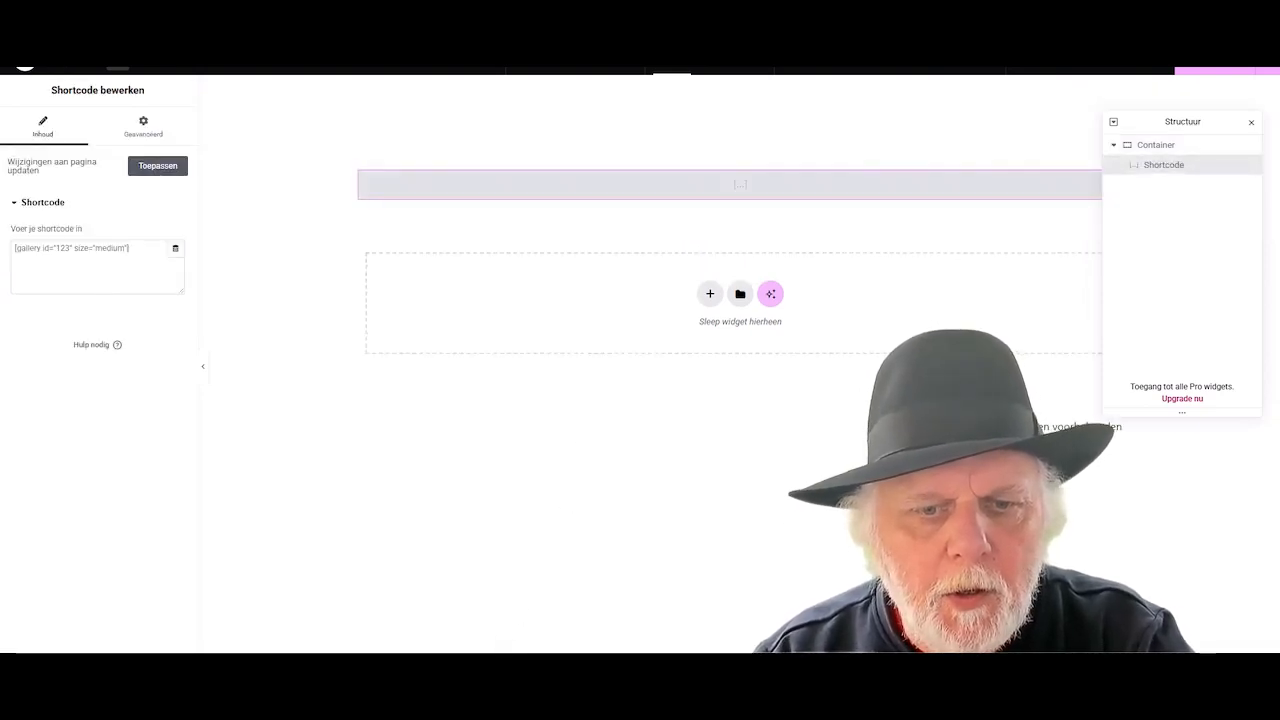
- Copy [scrm_dashboard] from the OneNote notes and paste it into the shortcode box
click(528, 702)
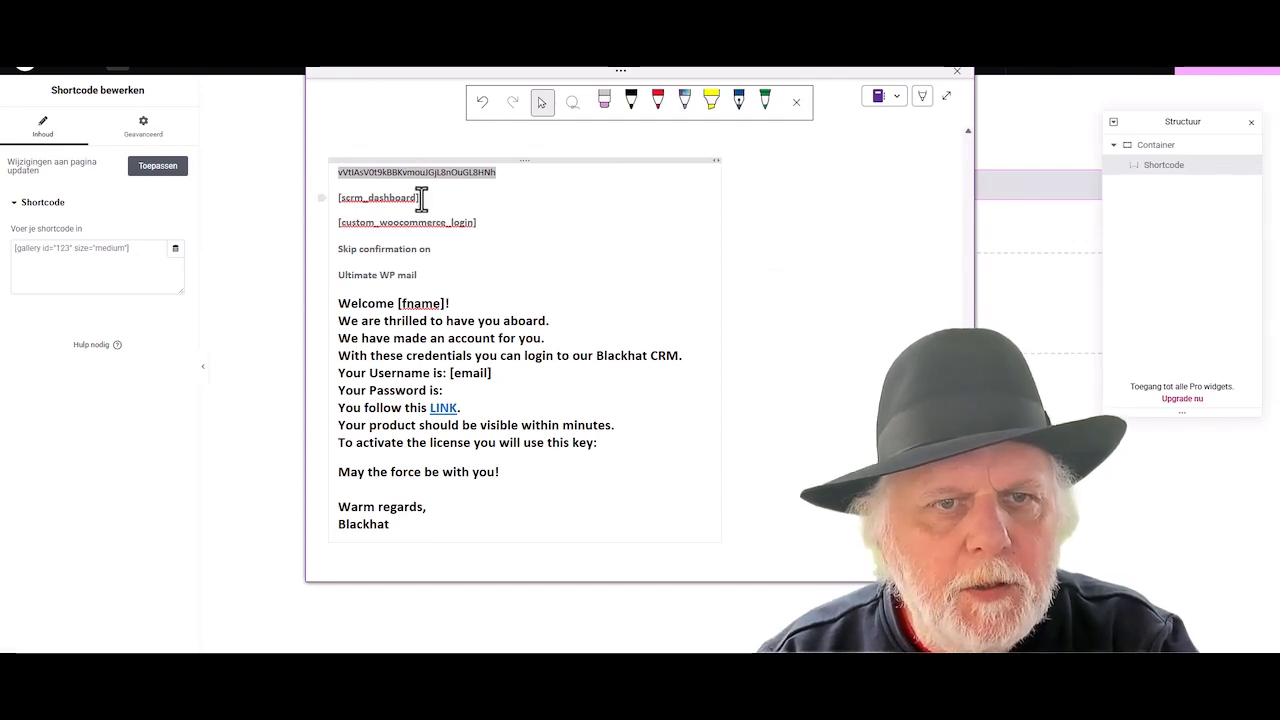
drag(420, 198, 335, 198)
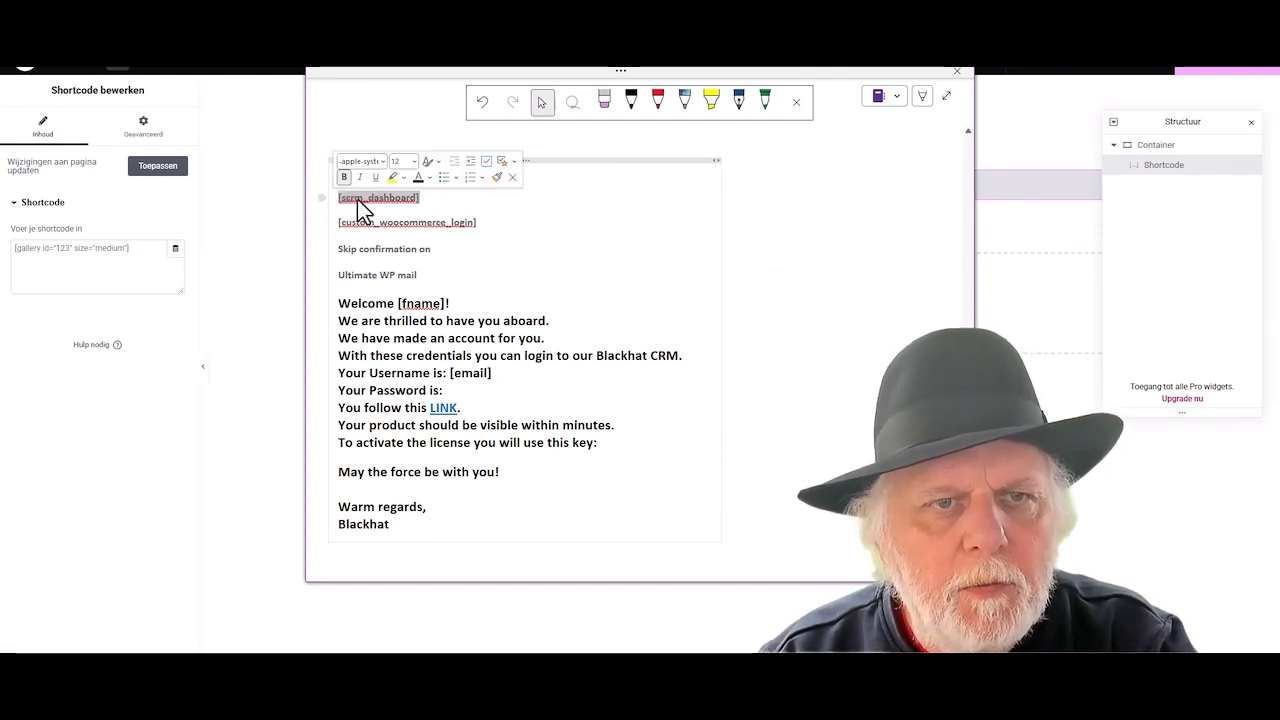
right_click(357, 199)
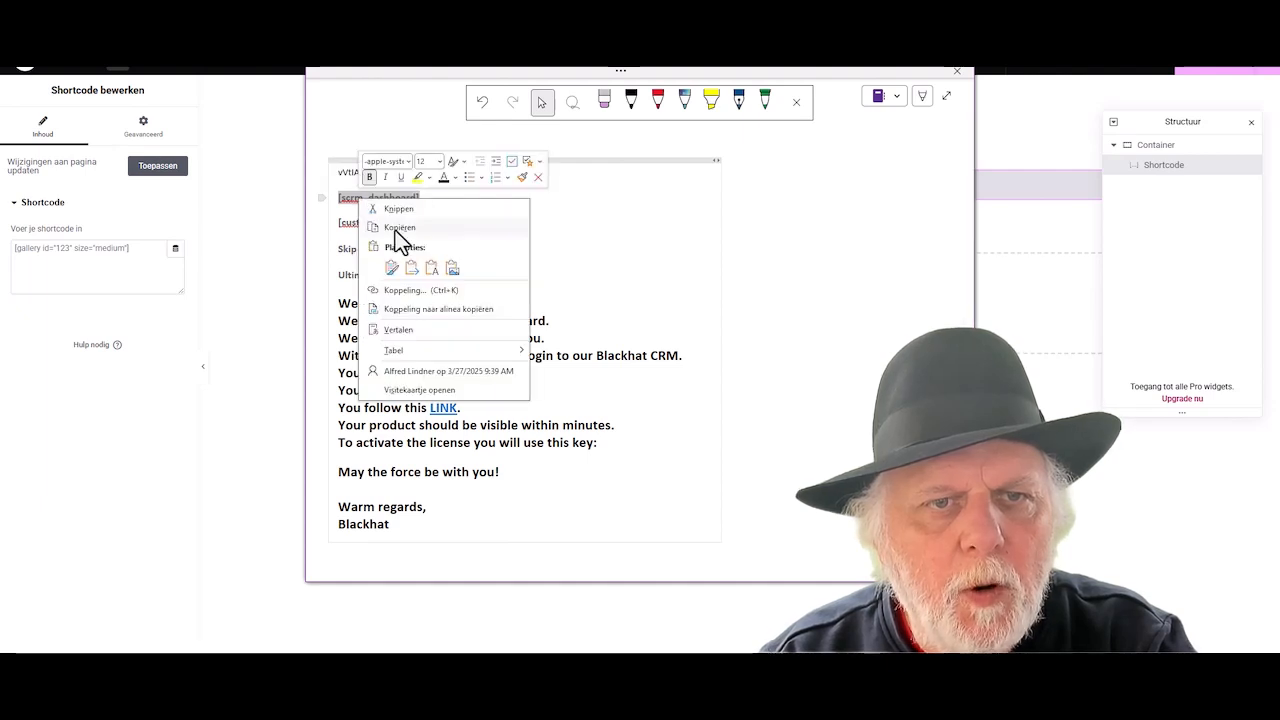
click(399, 229)
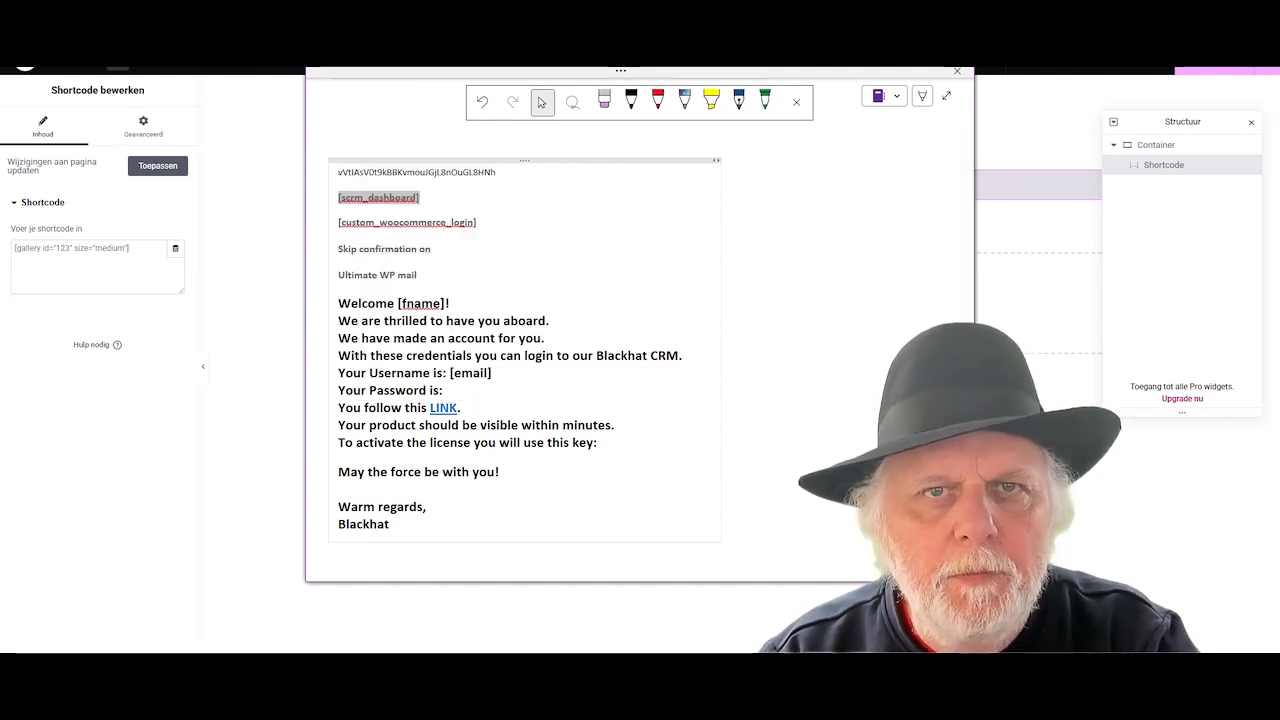
click(600, 48)
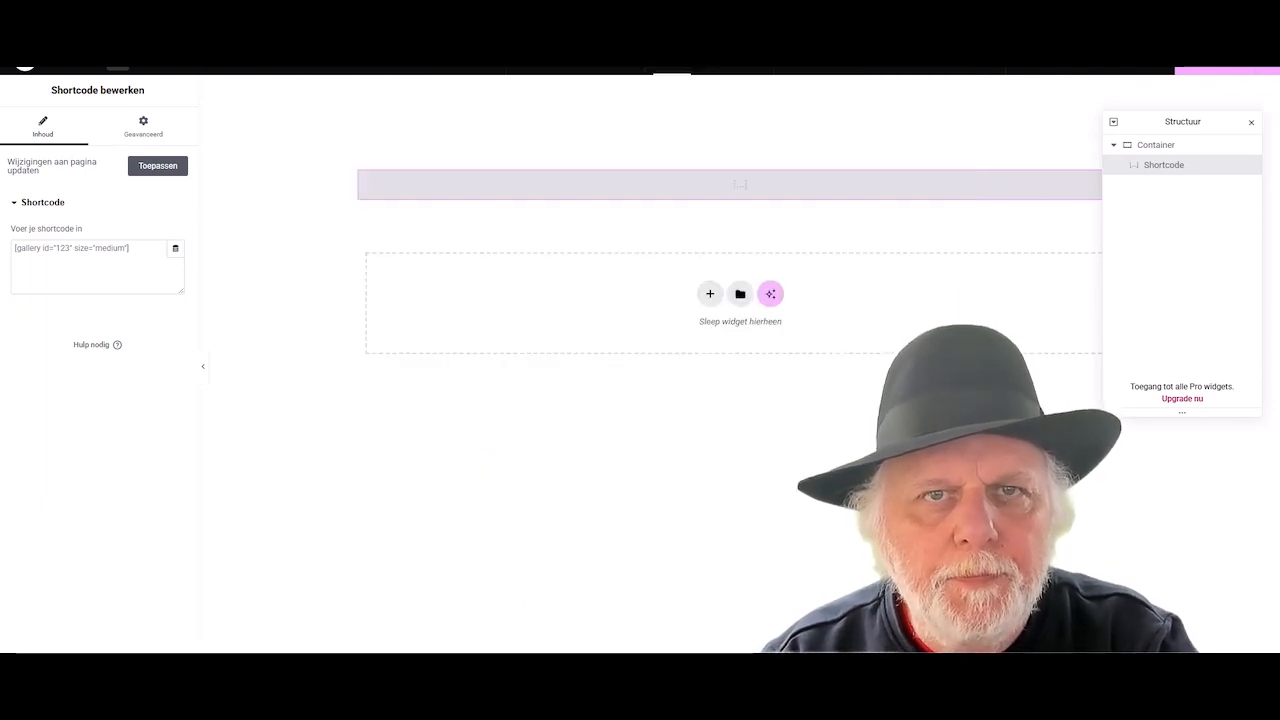
right_click(32, 254)
click(70, 388)
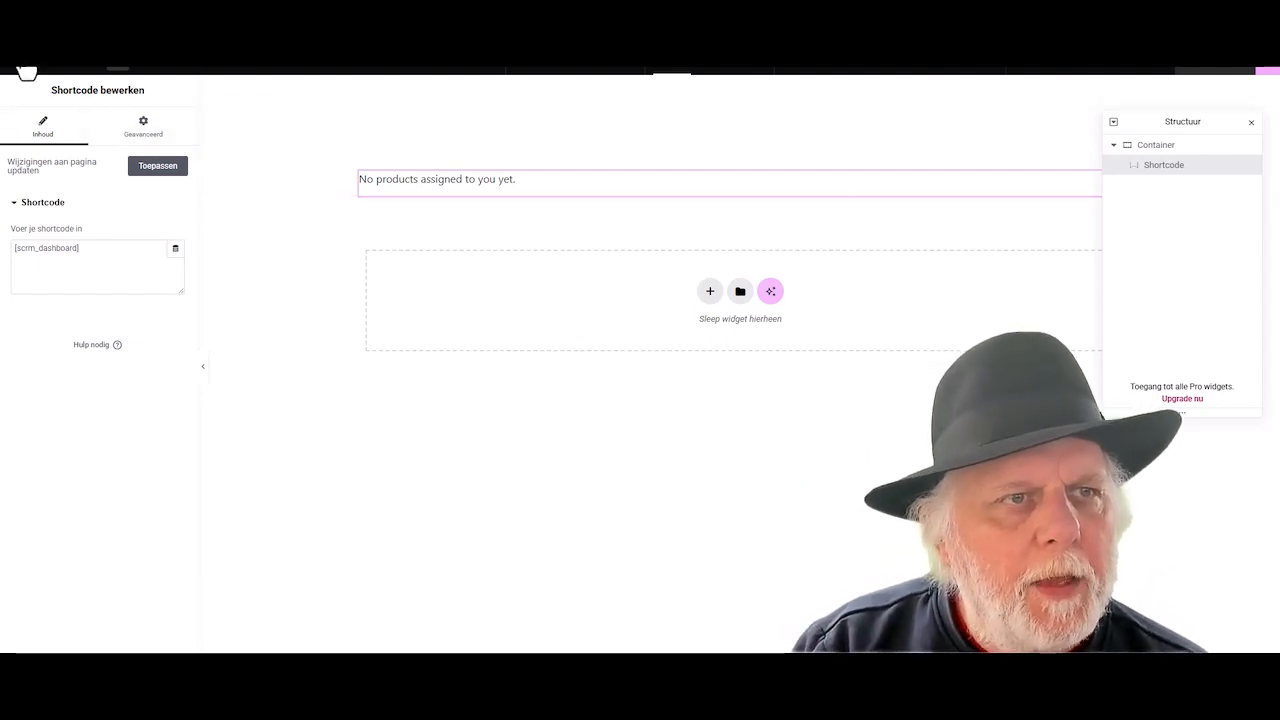
click(25, 72)
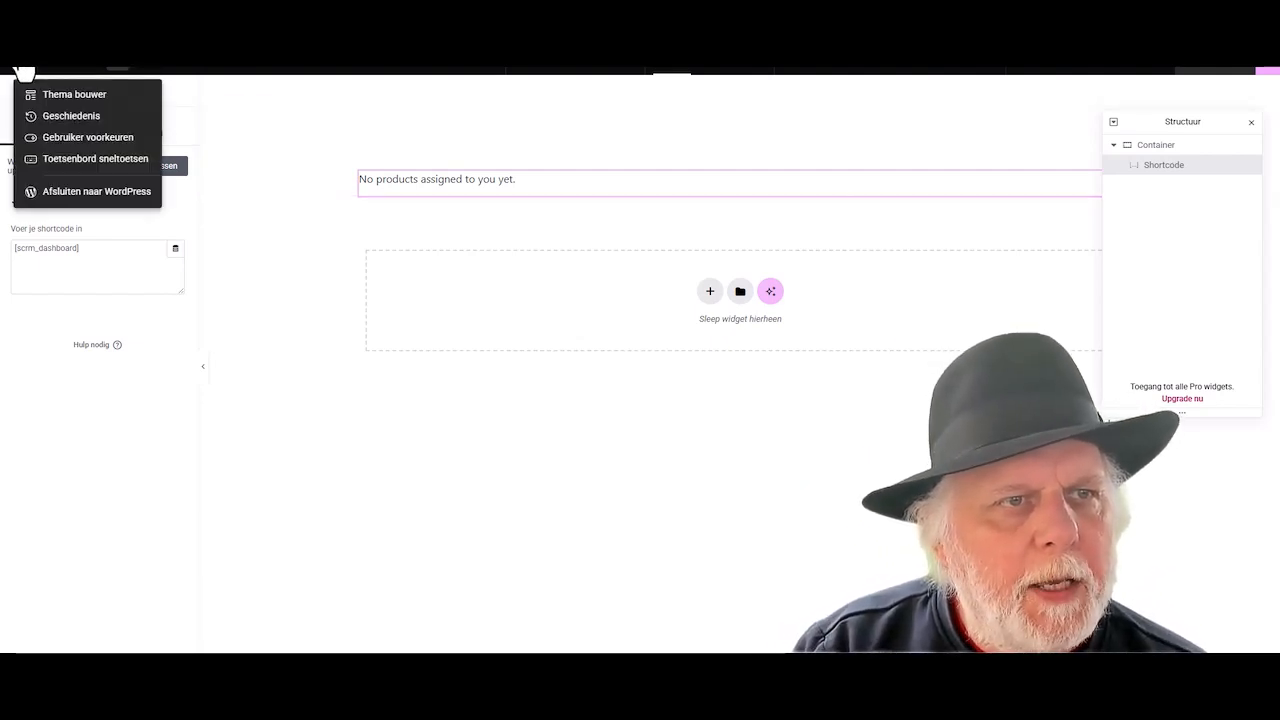
- Exit Elementor to WordPress and publish a new page titled 'CRM Login'
click(63, 195)
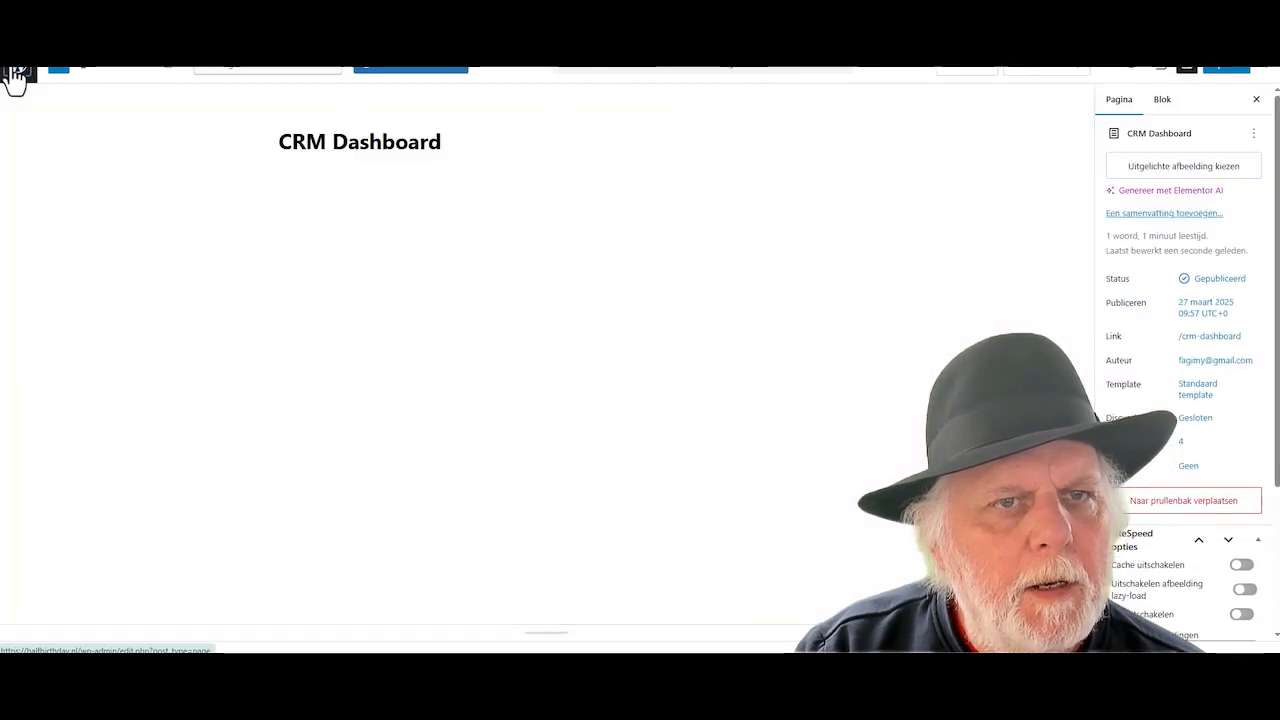
click(12, 75)
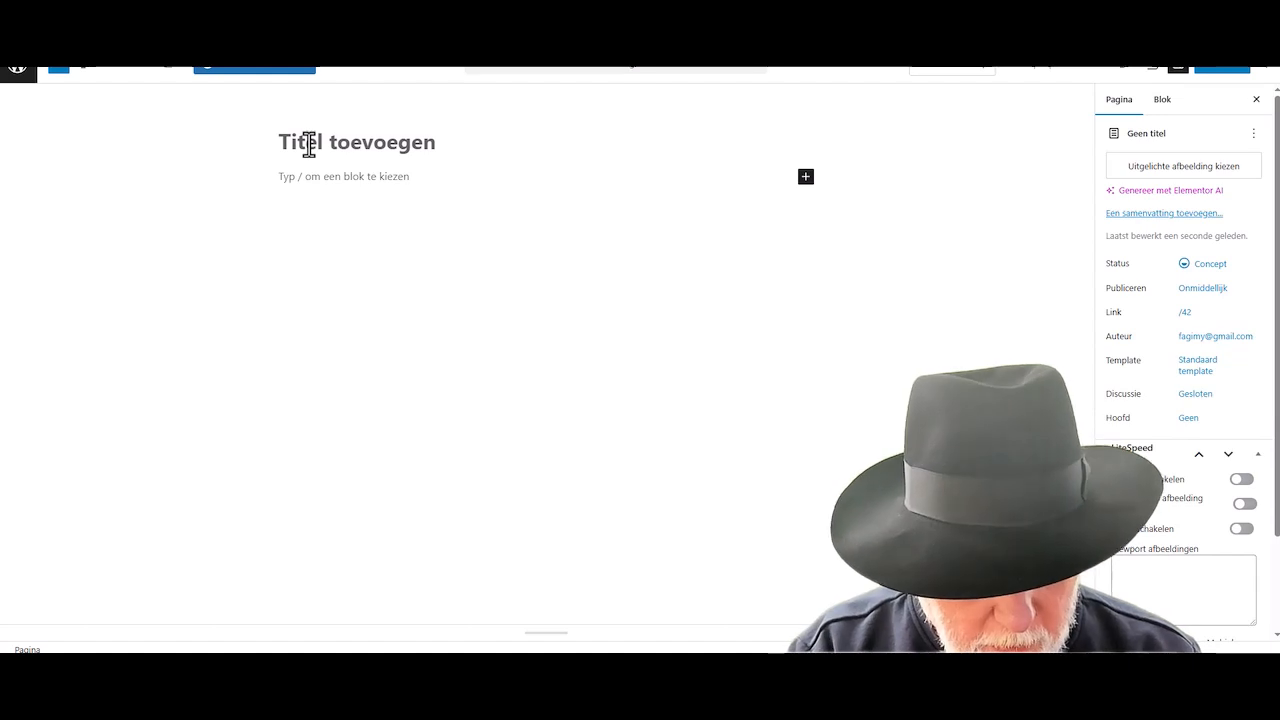
text(CRM L)
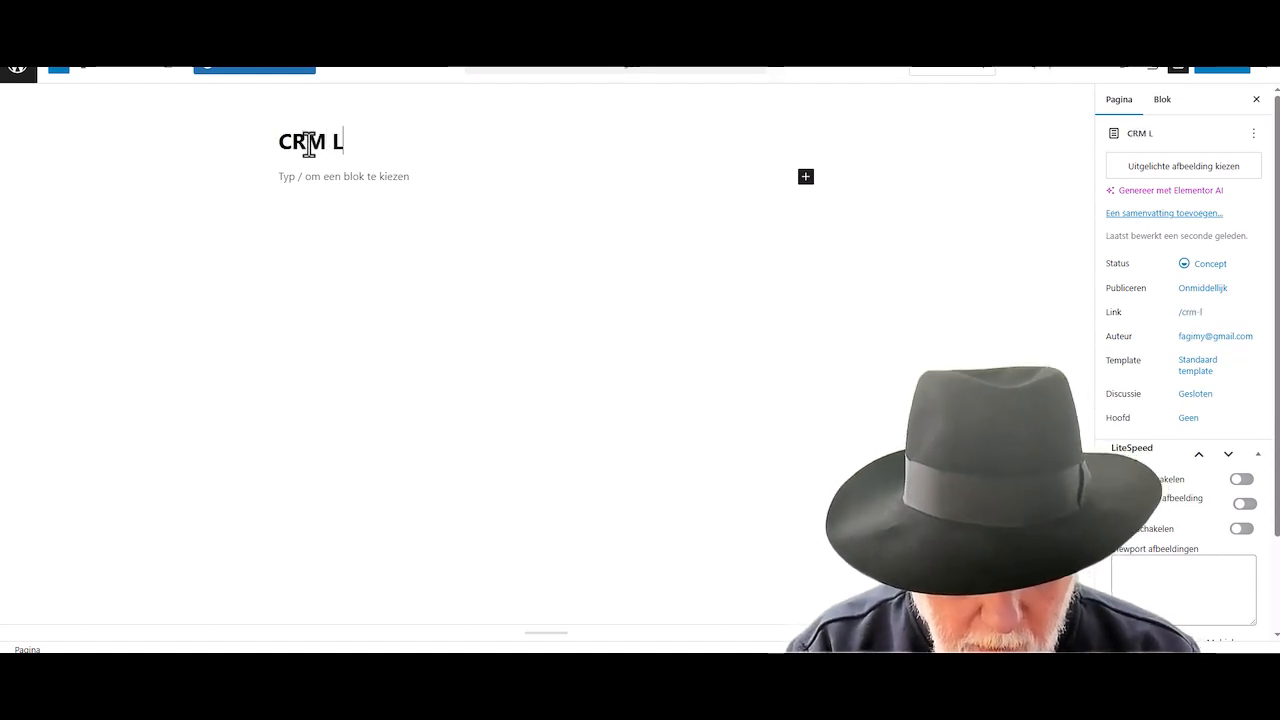
text(ogin)
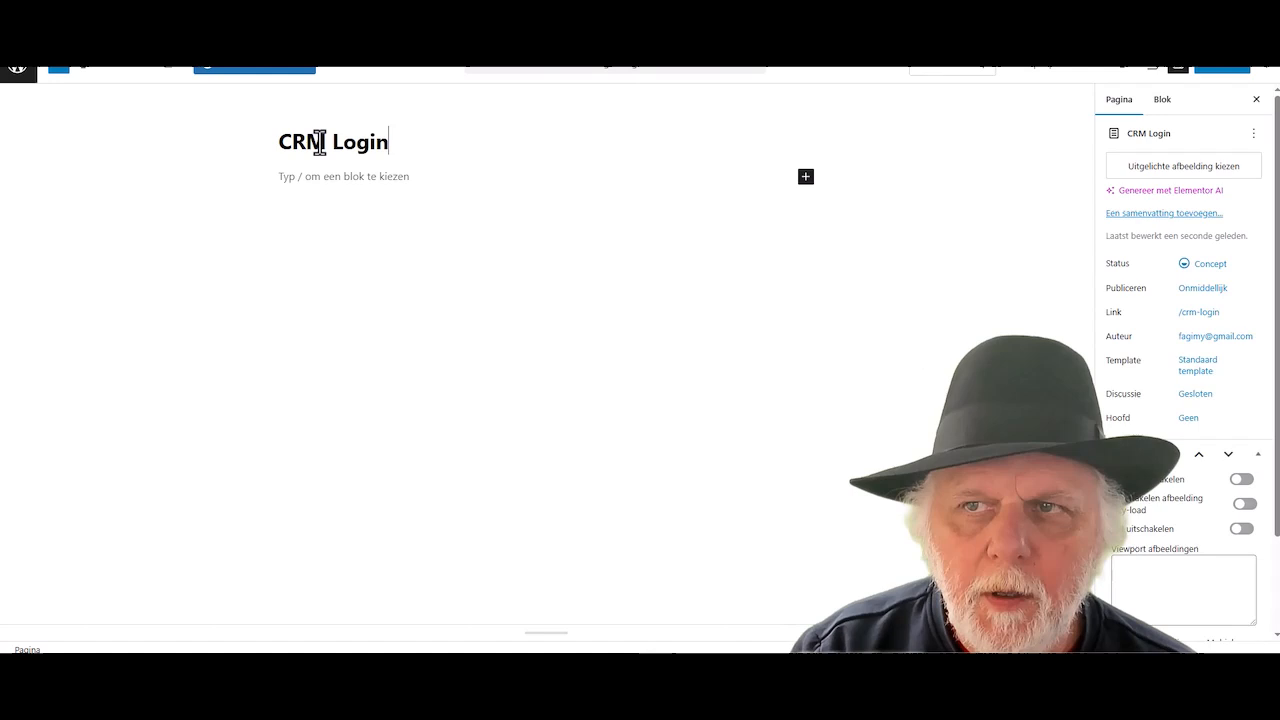
click(1236, 70)
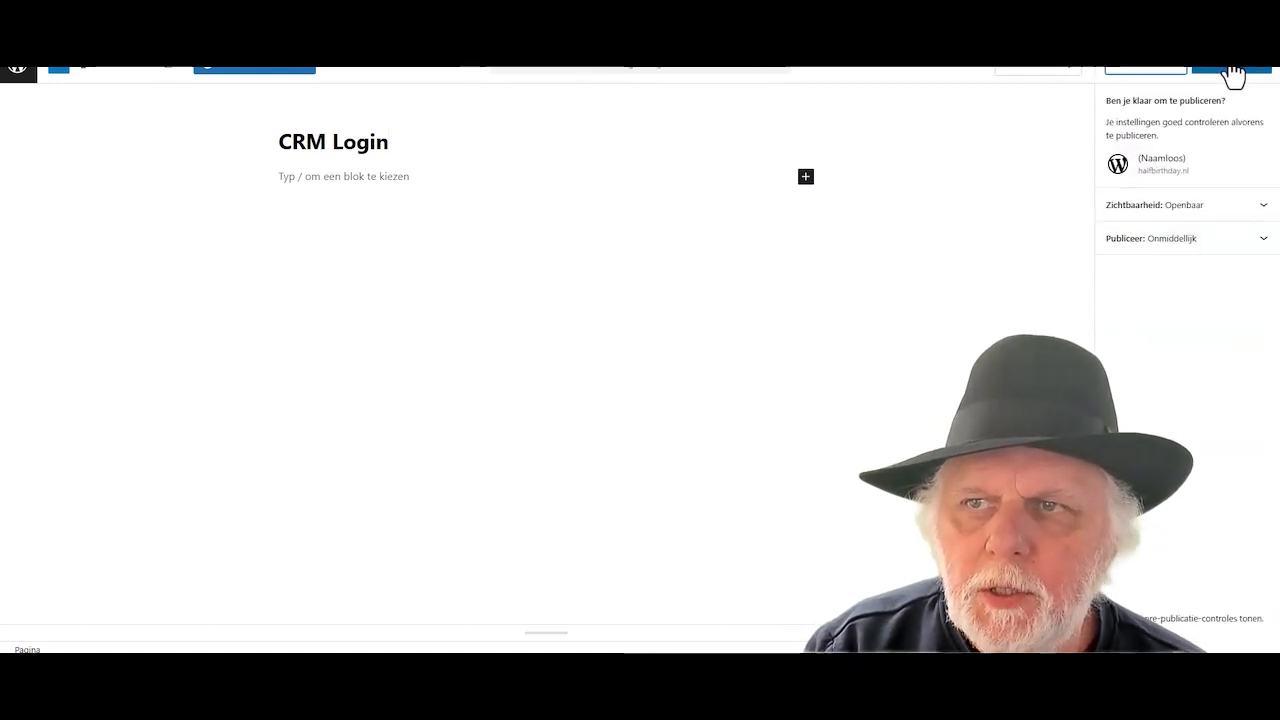
click(1212, 72)
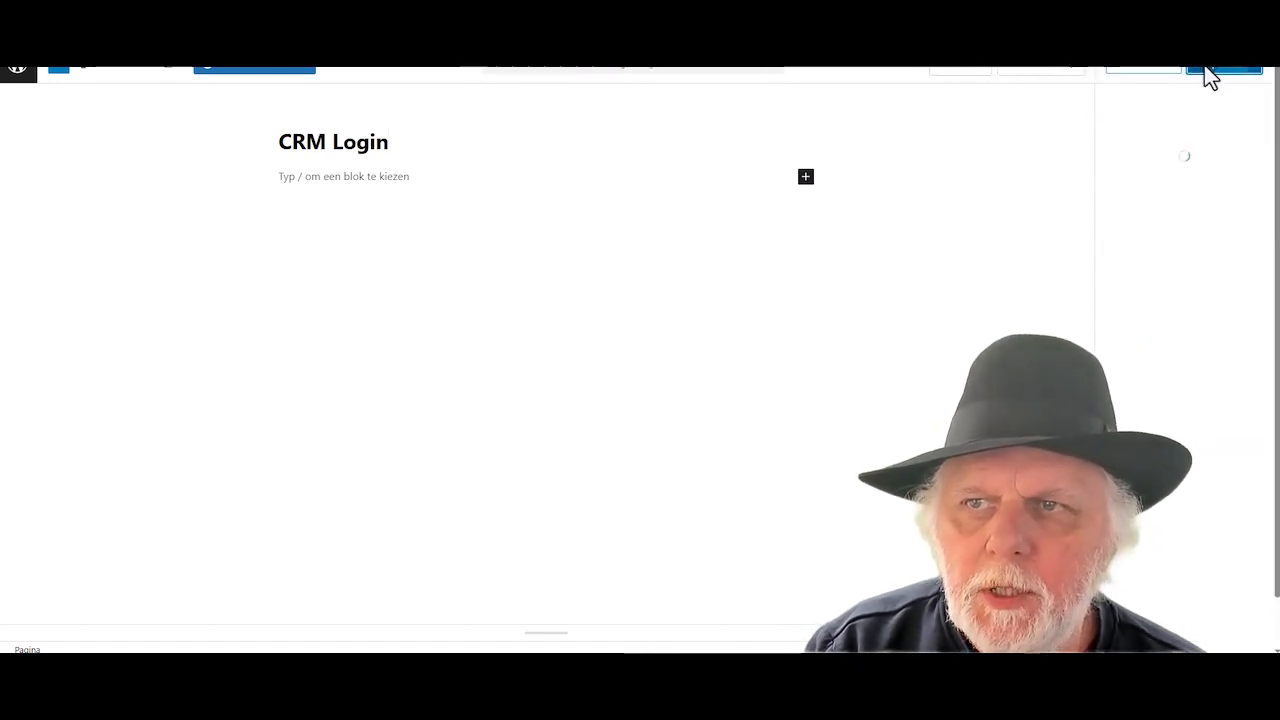
click(268, 72)
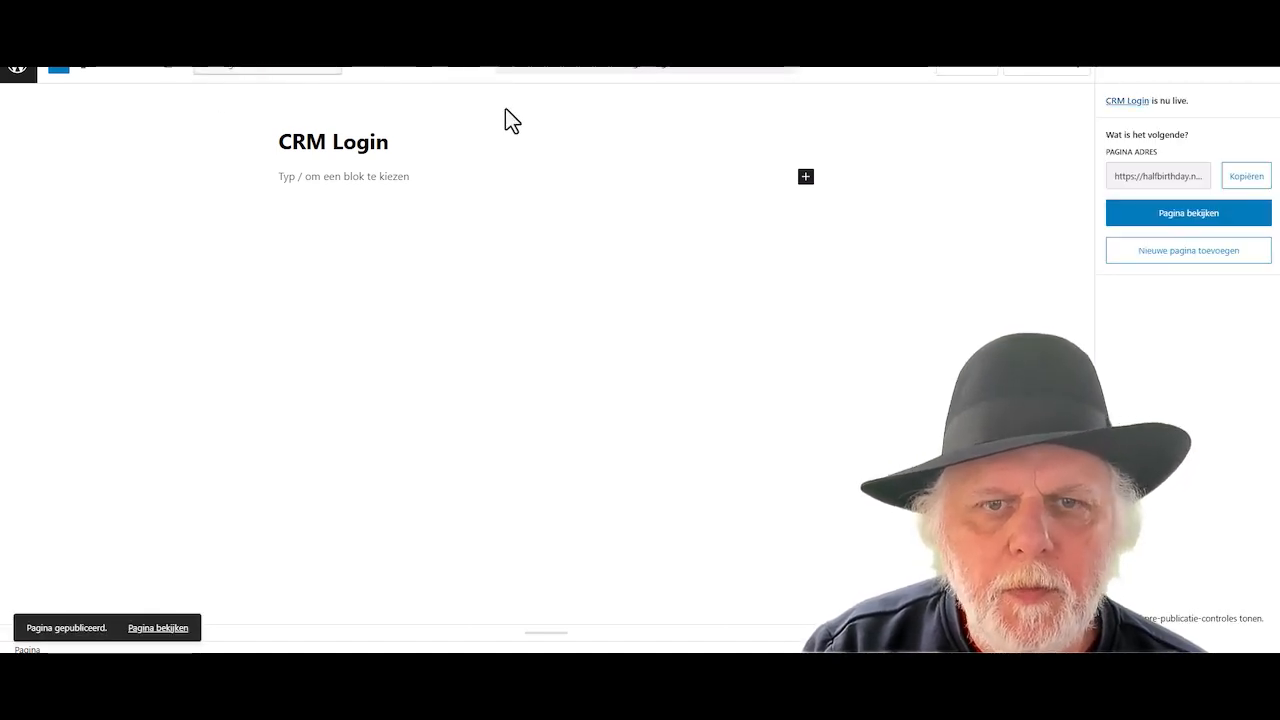
- Copy the [custom_woocommerce_login] shortcode from the OneNote notes
click(494, 668)
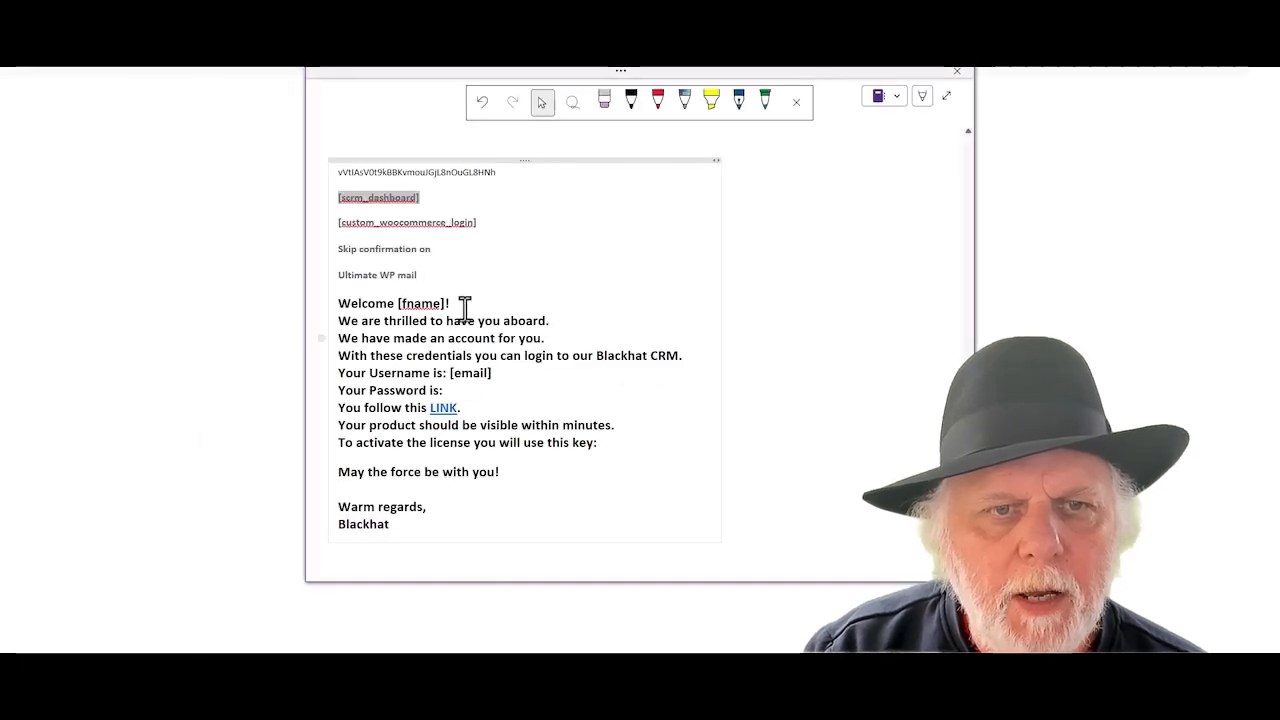
drag(480, 224, 329, 220)
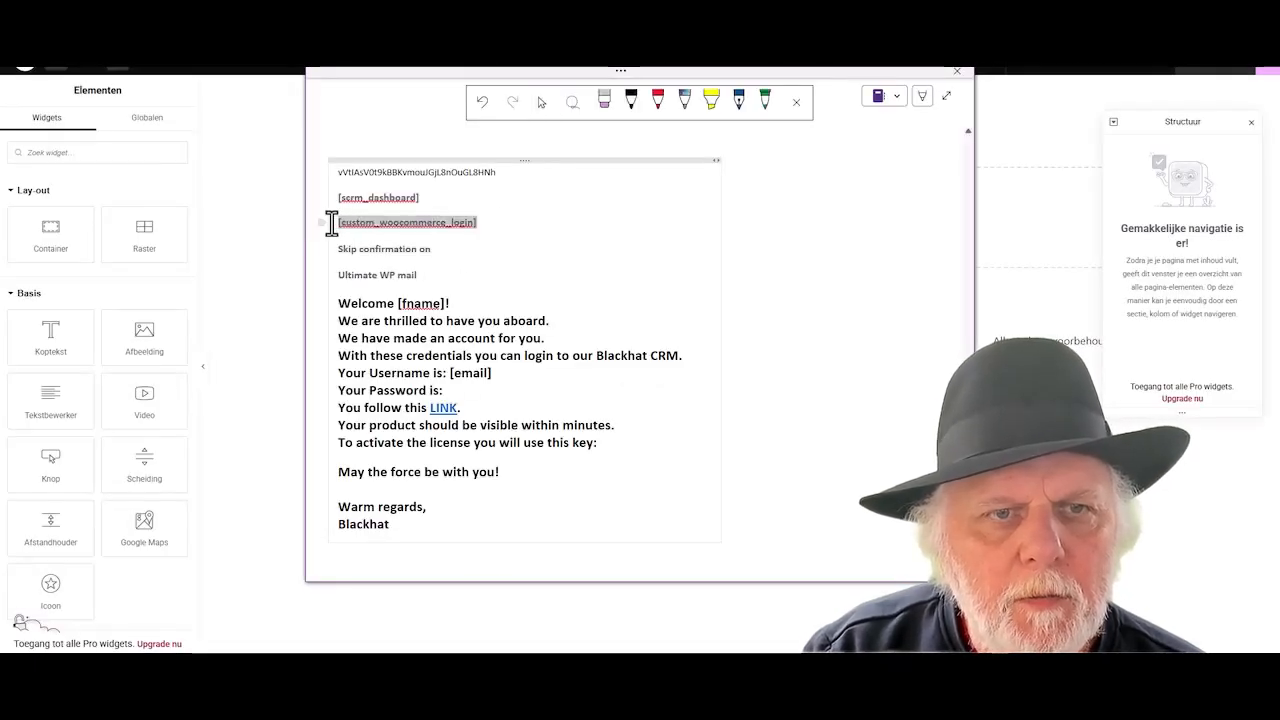
right_click(362, 232)
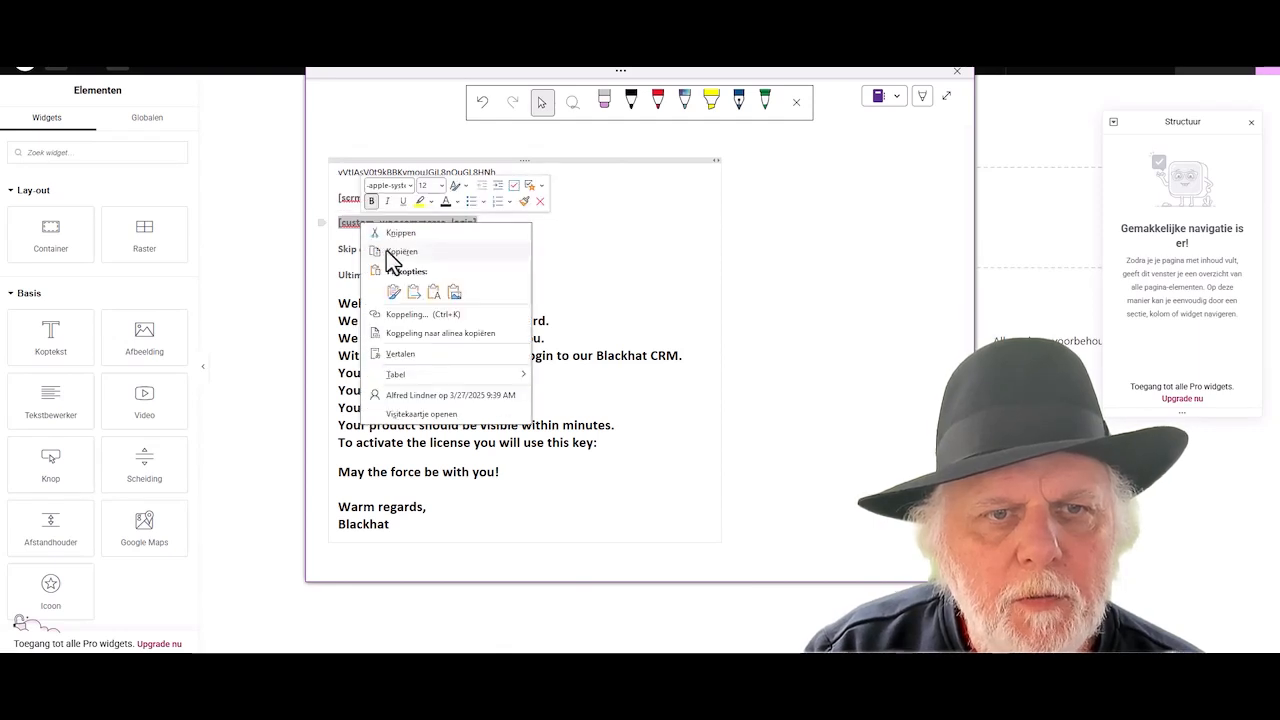
click(391, 252)
click(494, 668)
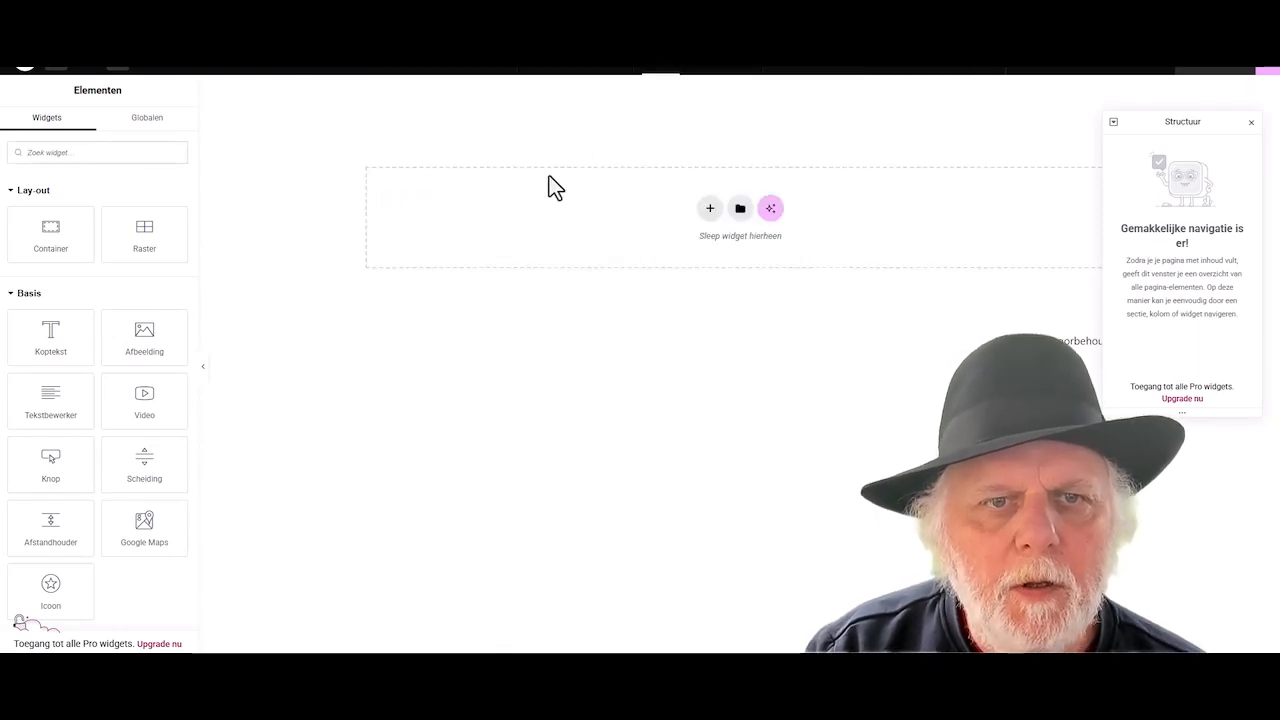
- Add a single-column flexbox container with a Shortcode widget running [custom_woocommerce_login]
click(709, 208)
click(693, 255)
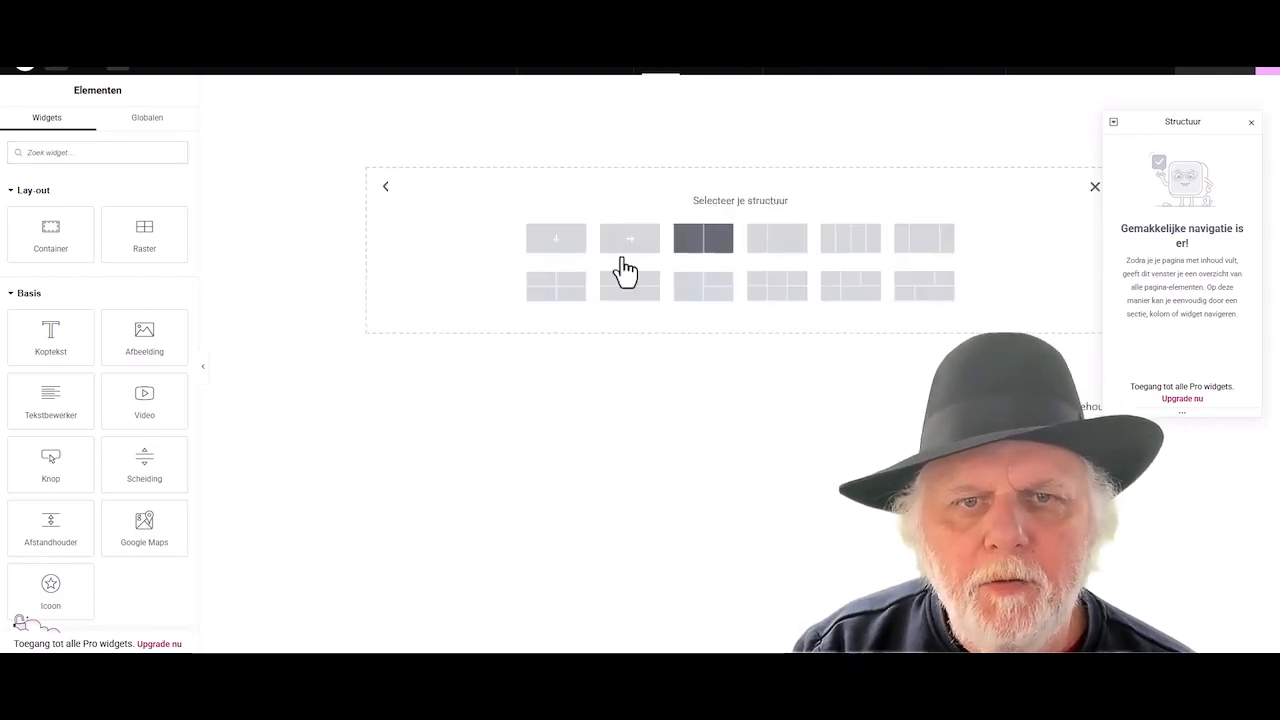
click(557, 243)
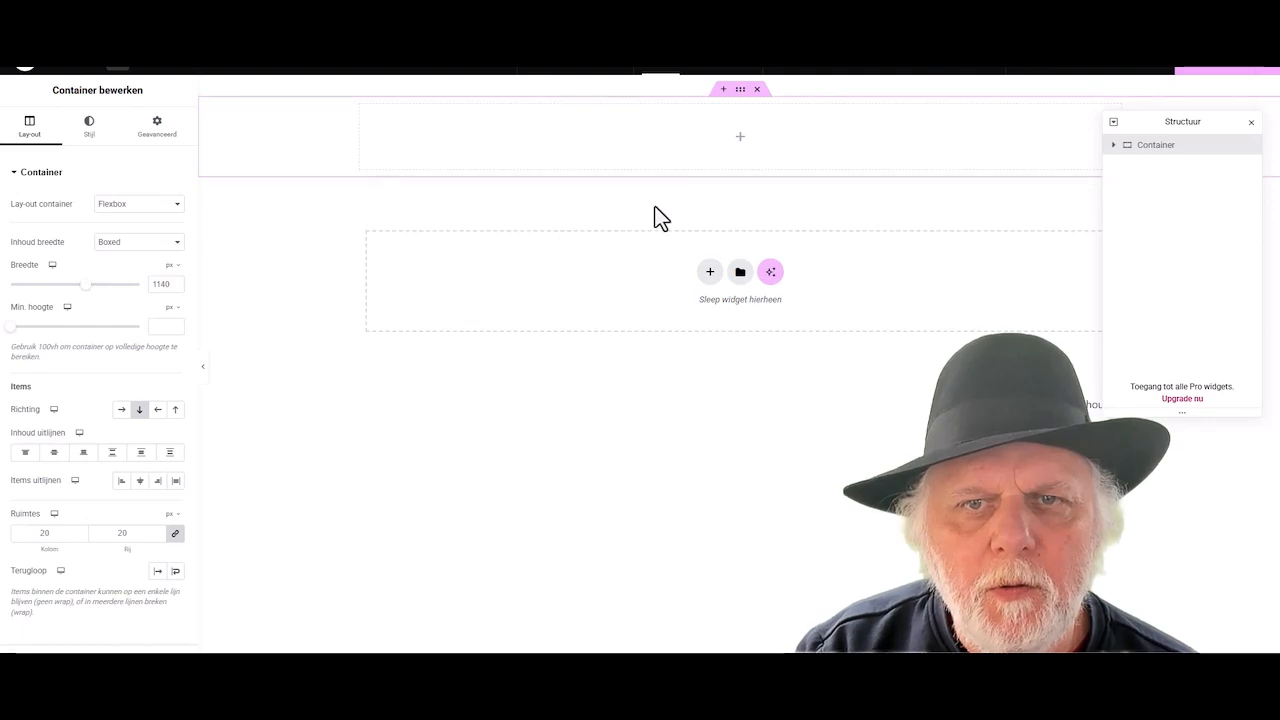
click(741, 136)
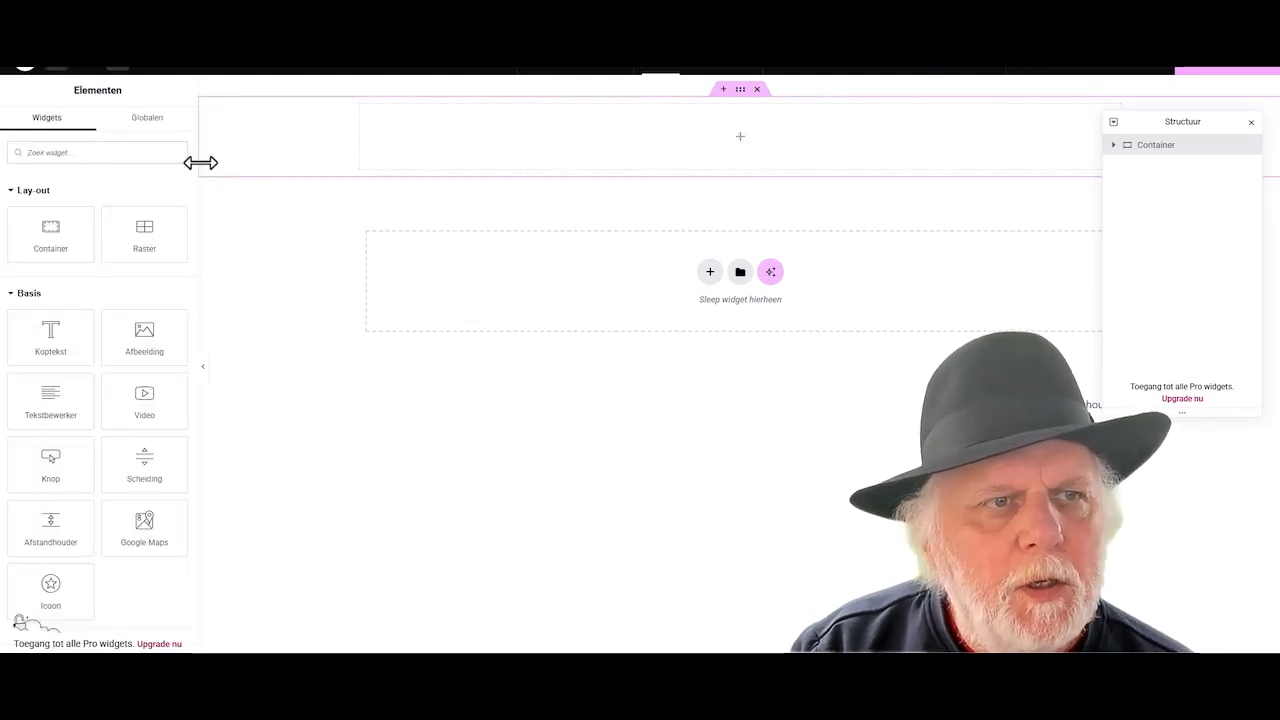
text(sh)
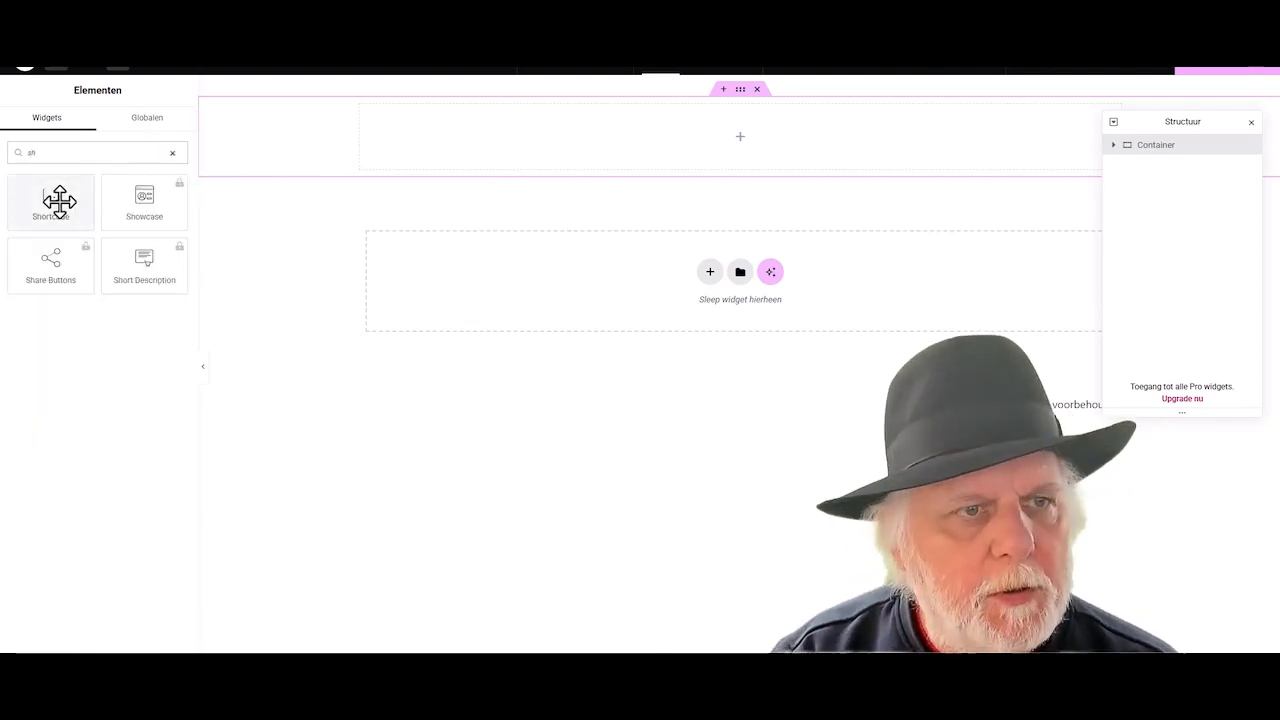
drag(57, 206, 691, 140)
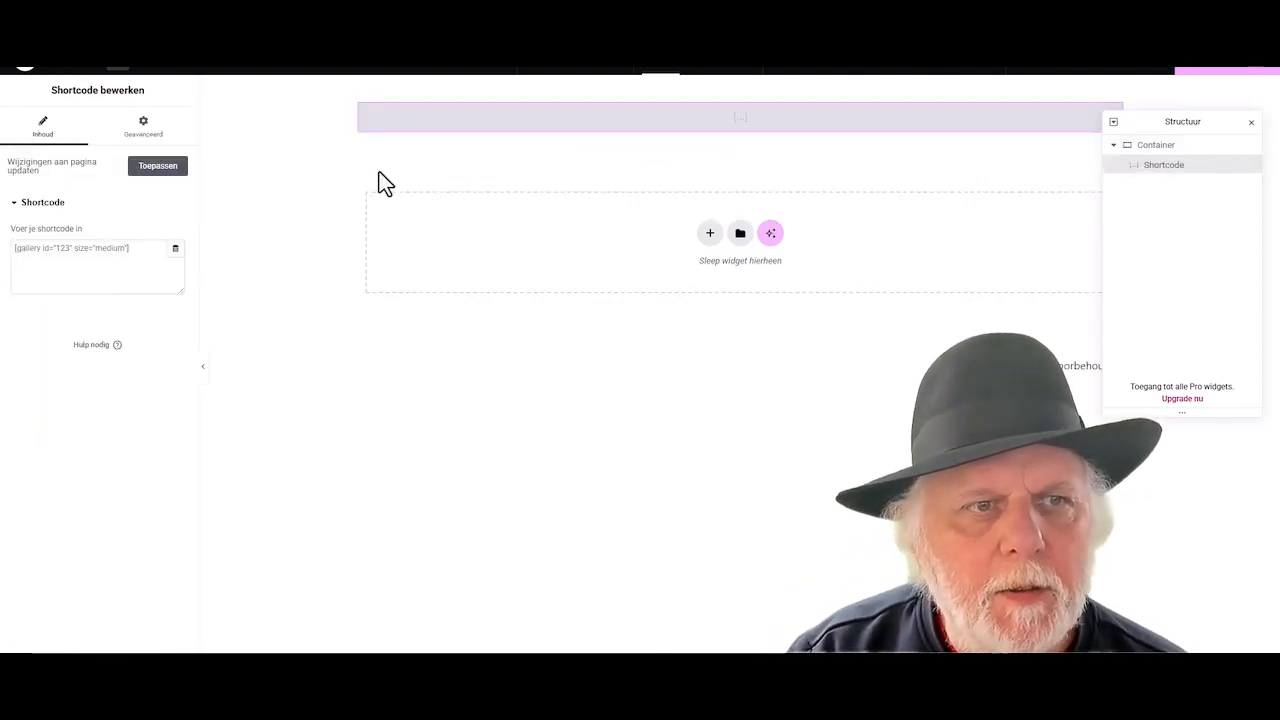
right_click(16, 248)
click(52, 380)
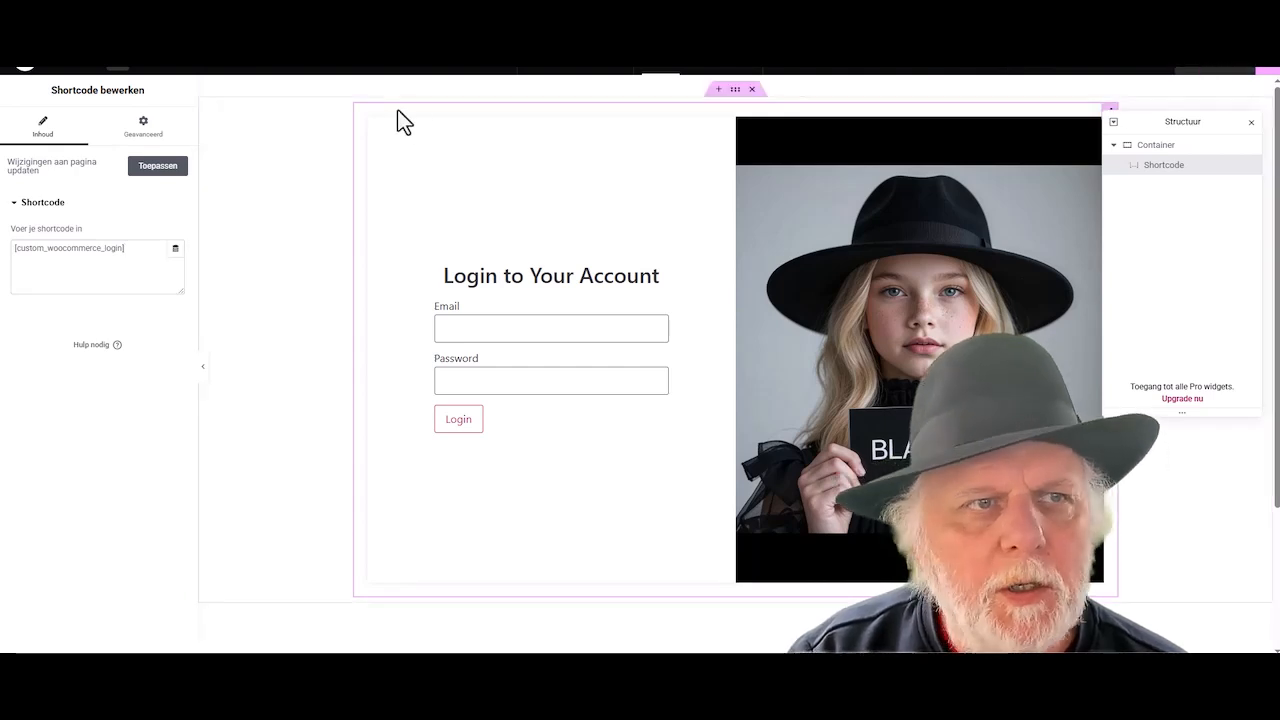
click(23, 70)
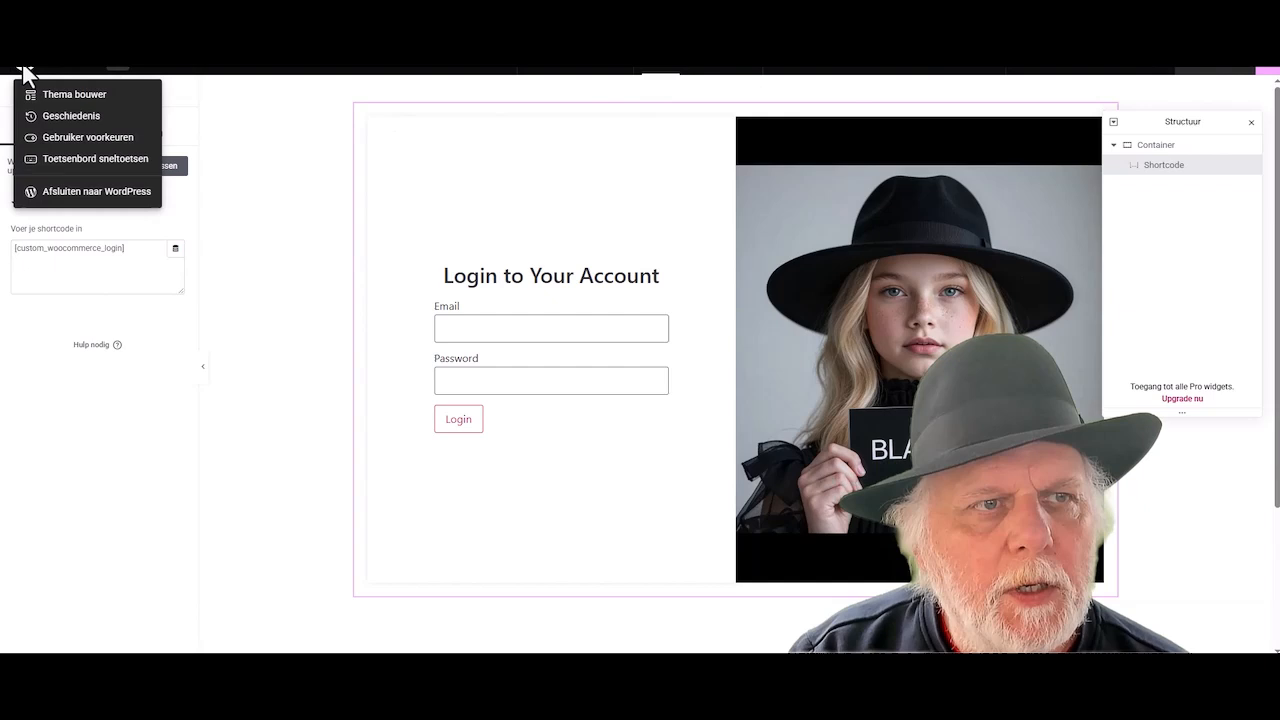
- Back in WordPress, search 'skip confirmation' in the plugin directory, install and activate Skip Confirmation On
click(68, 193)
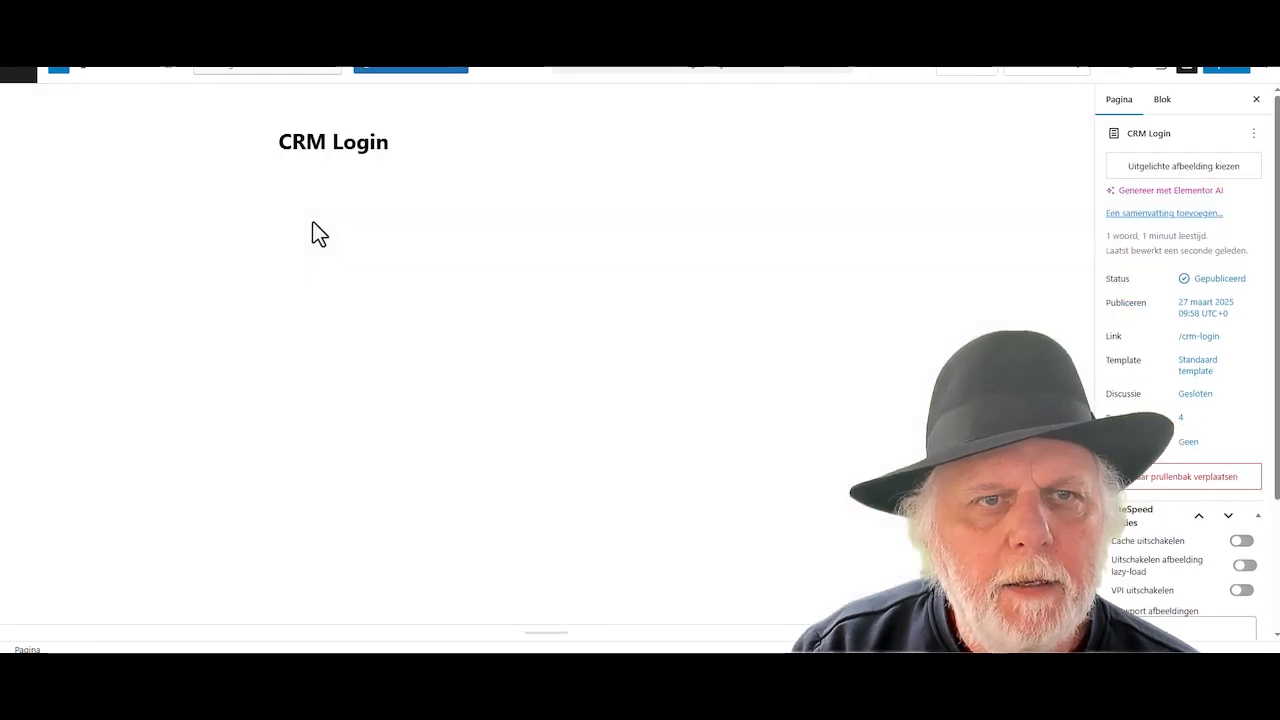
click(16, 72)
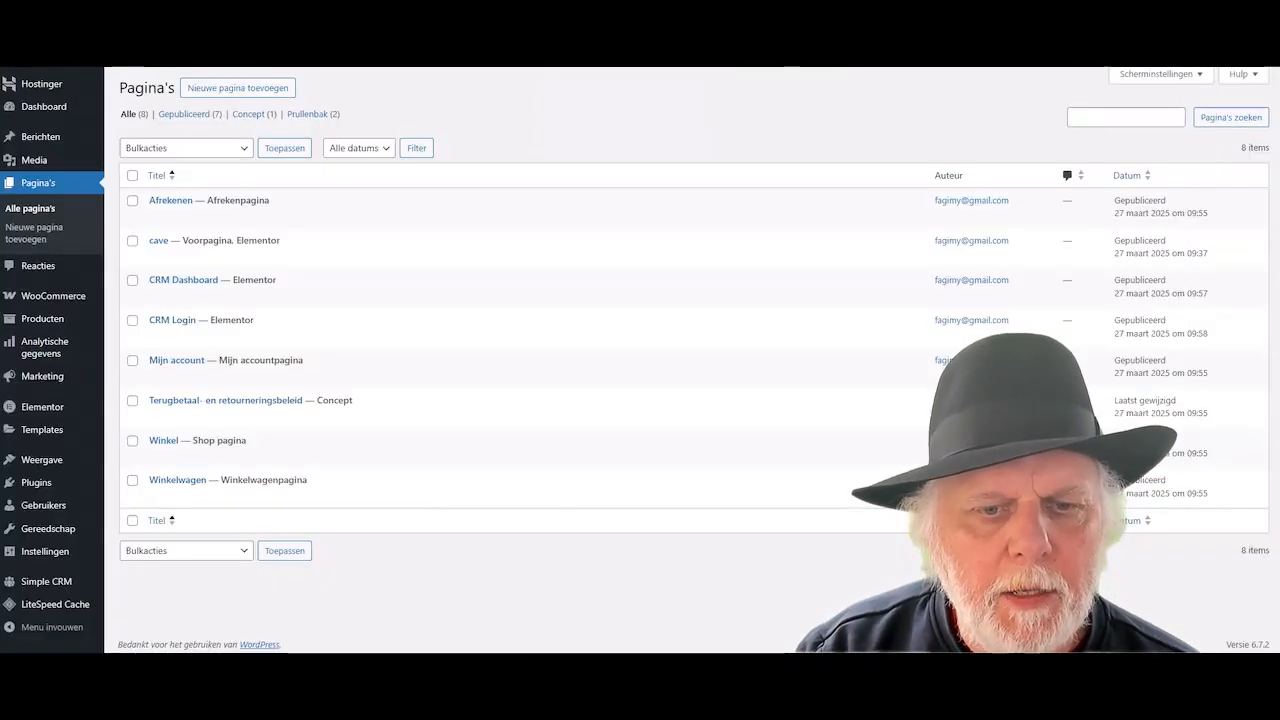
key(alt+Tab)
key(alt+Tab)
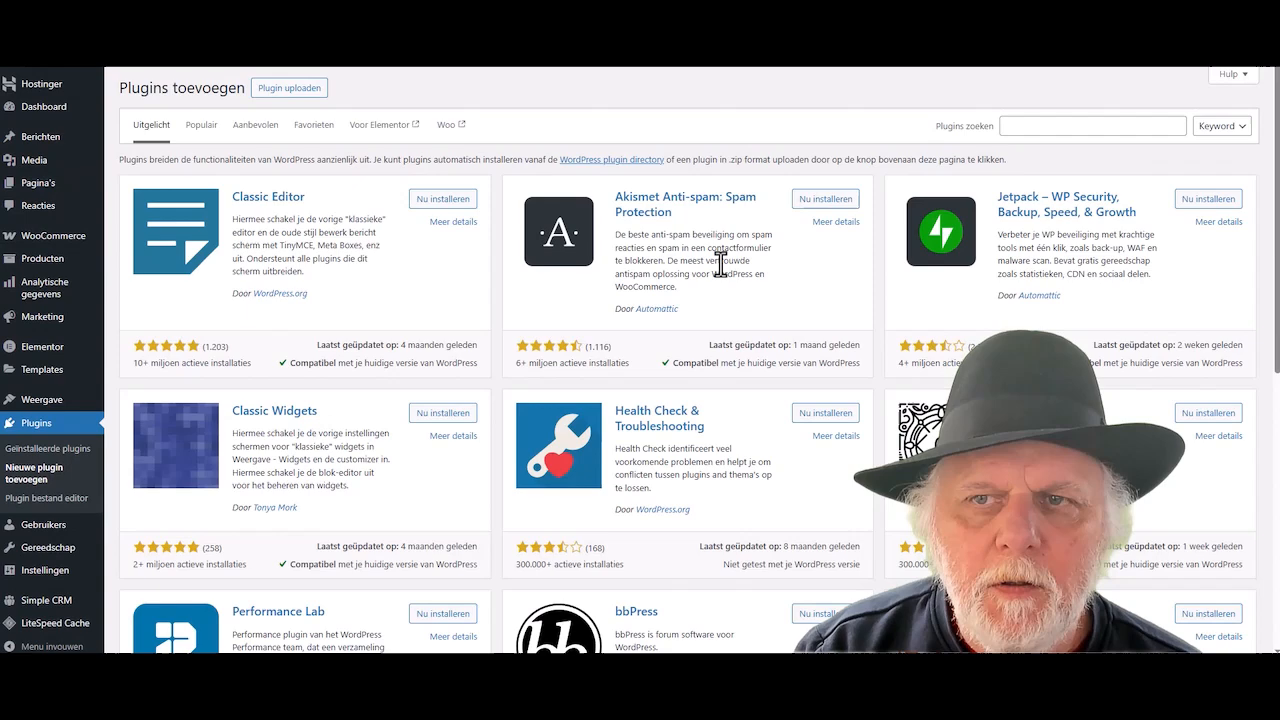
click(1038, 125)
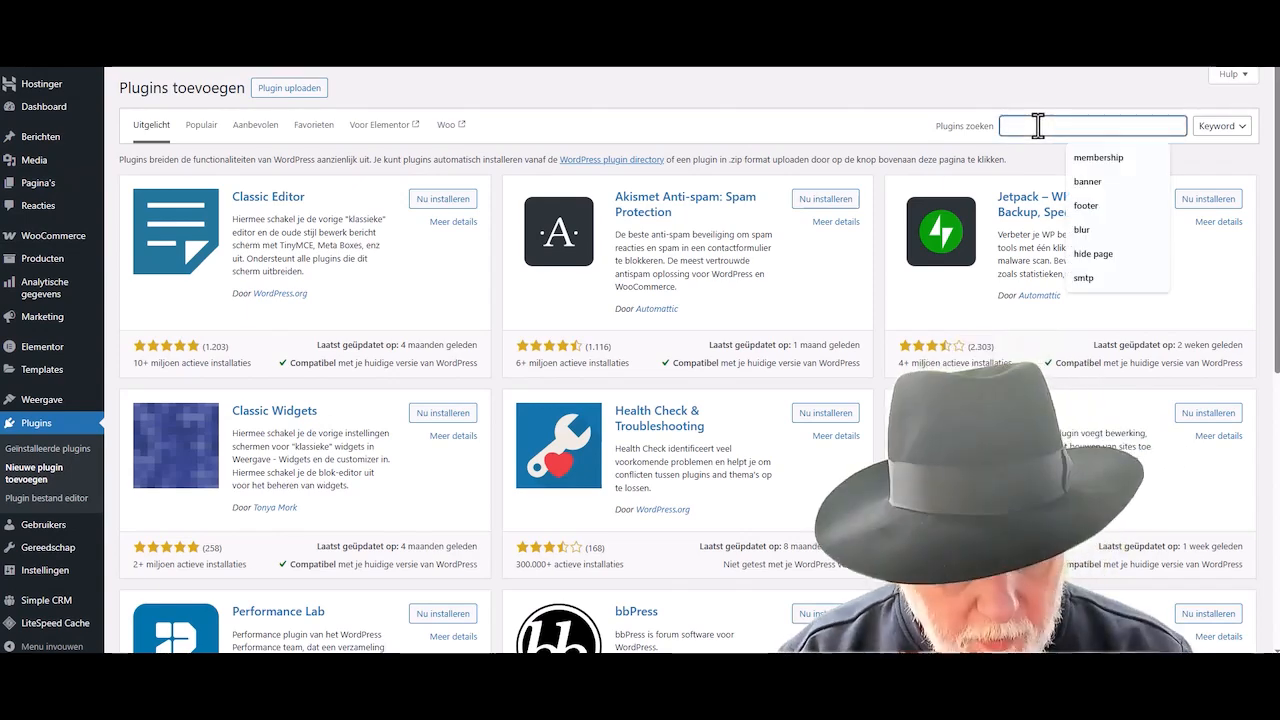
text(skip confirma)
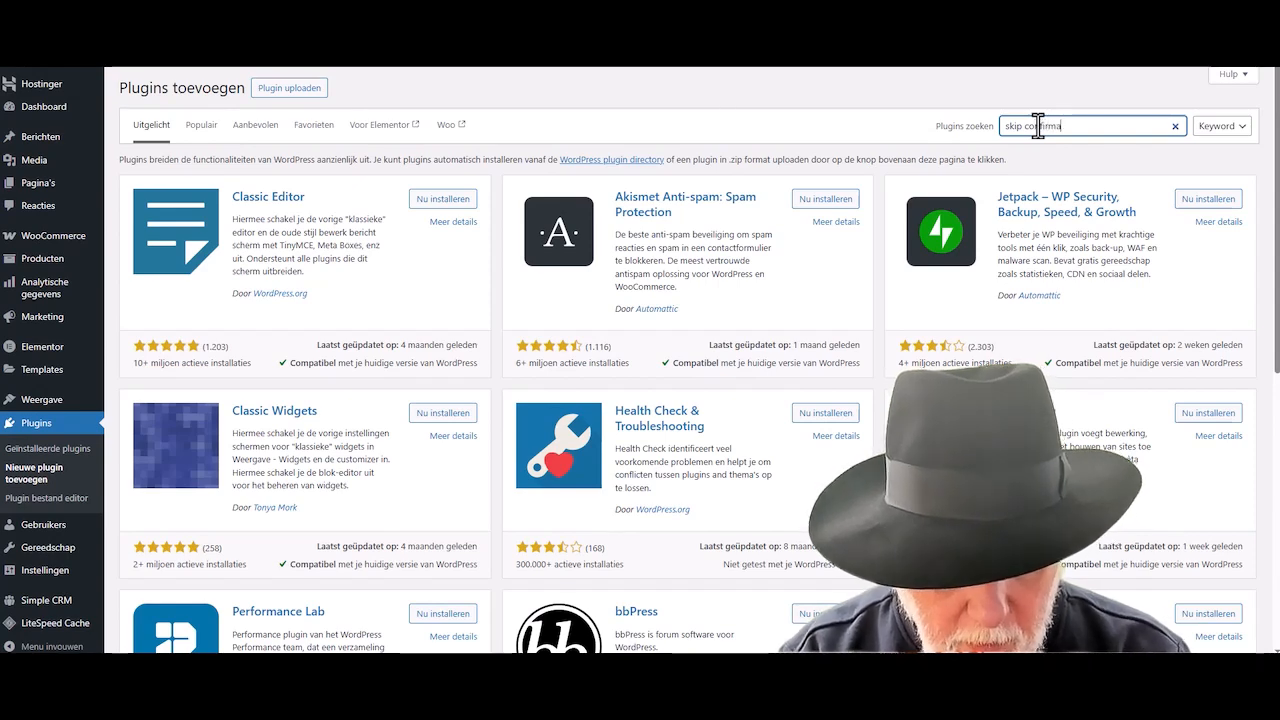
text(tion on)
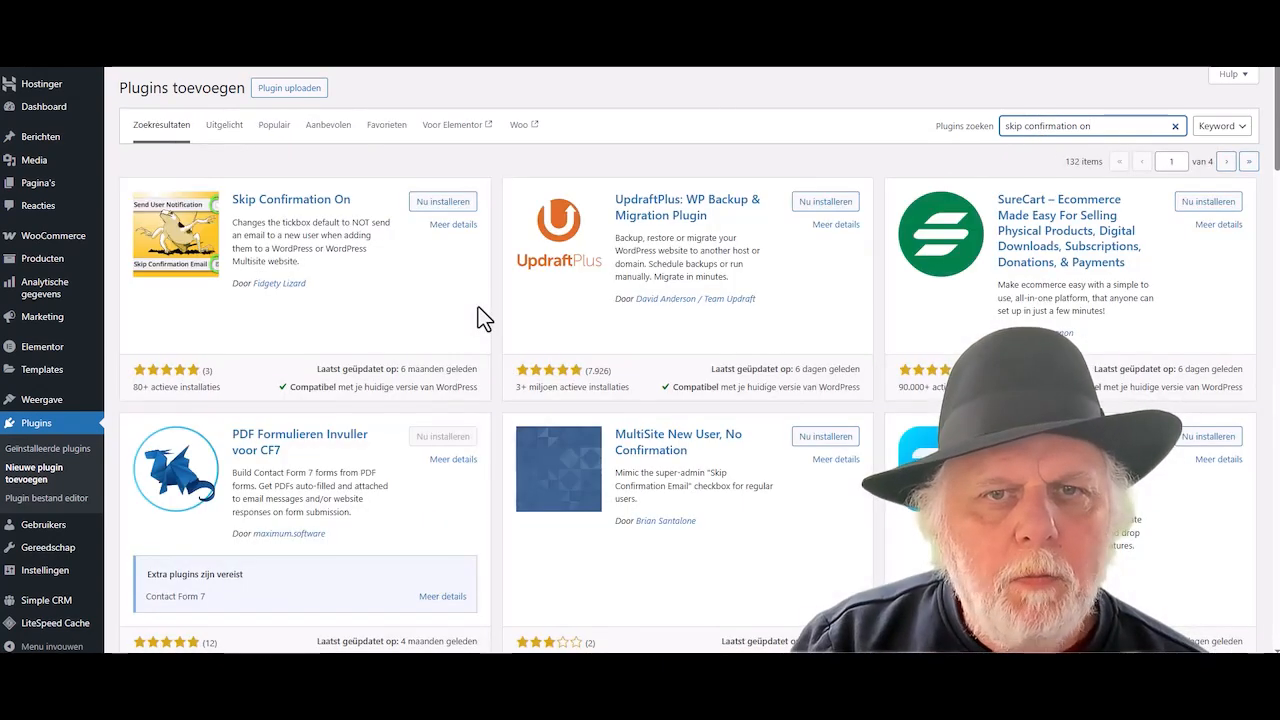
click(447, 207)
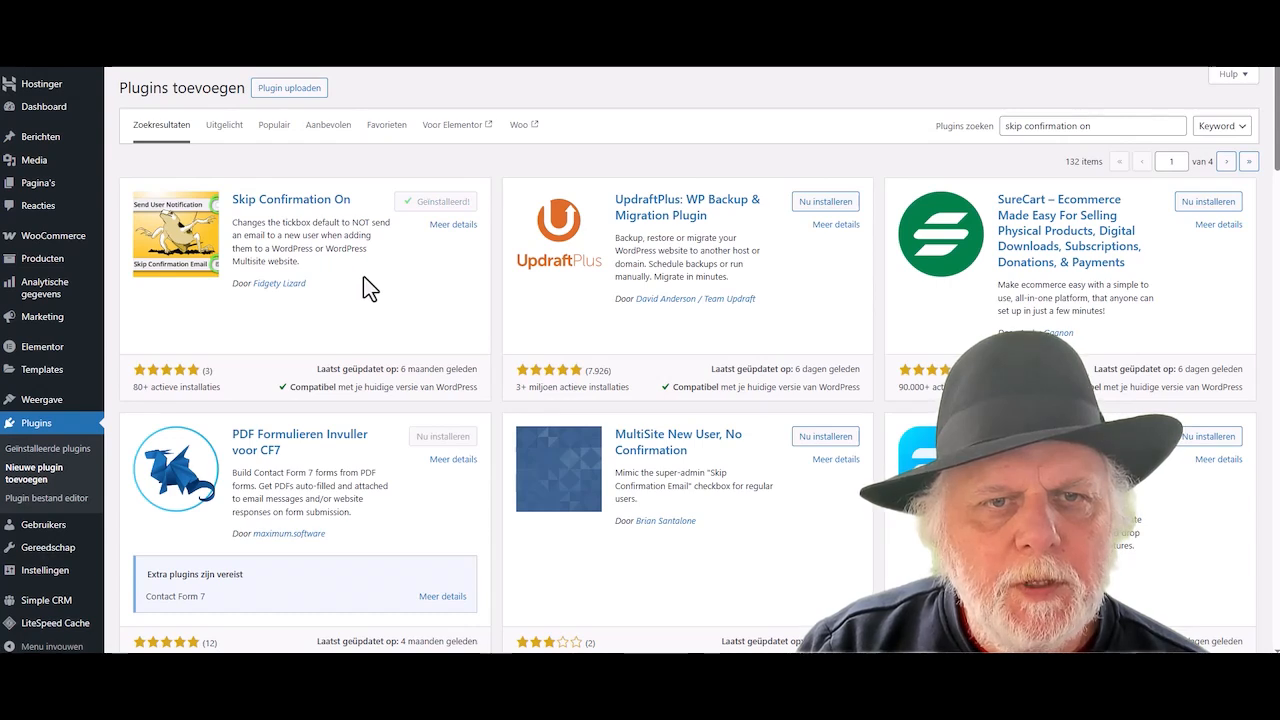
click(459, 206)
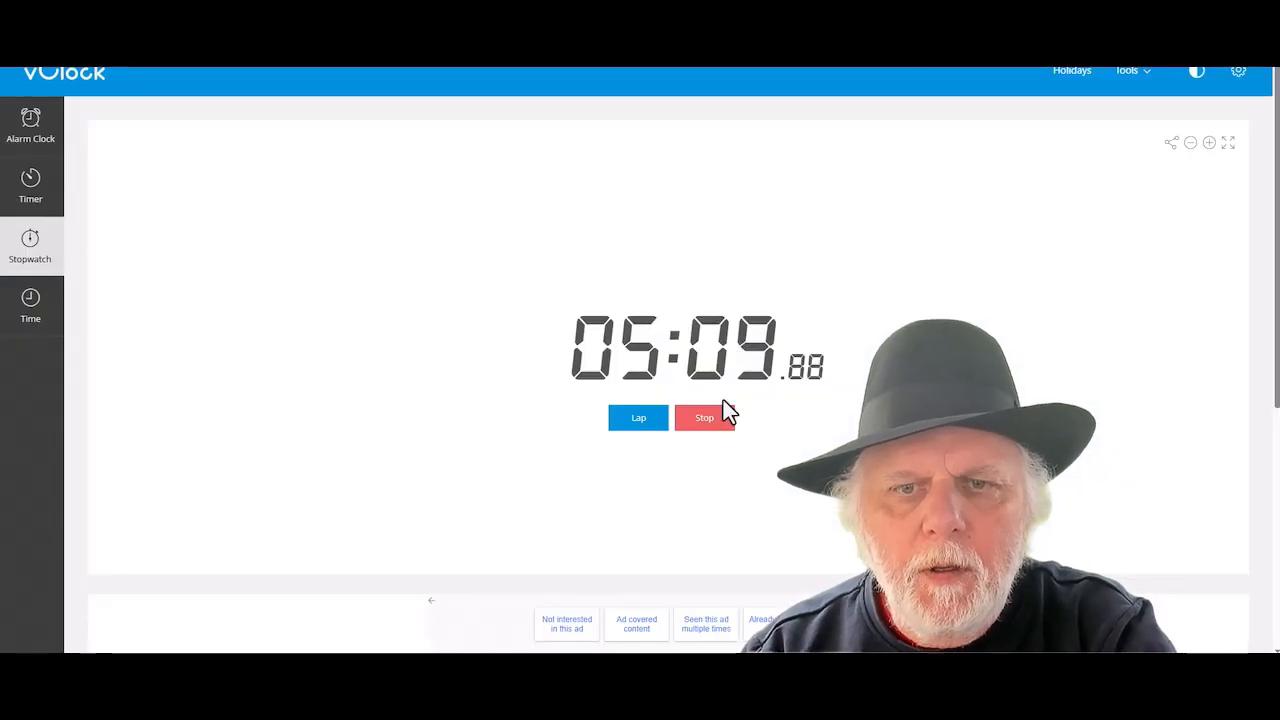
- Stop the vClock stopwatch at 05:10.80, then switch back to the WordPress Plugins tab
click(705, 420)
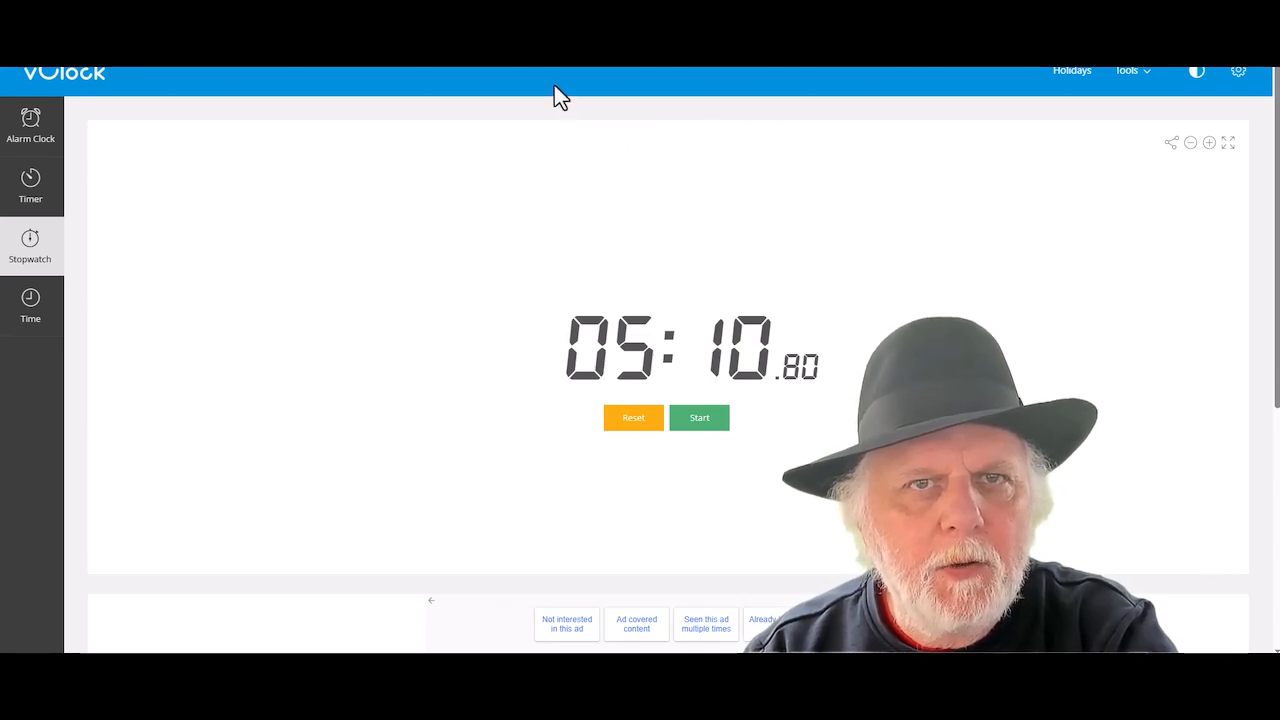
click(575, 10)
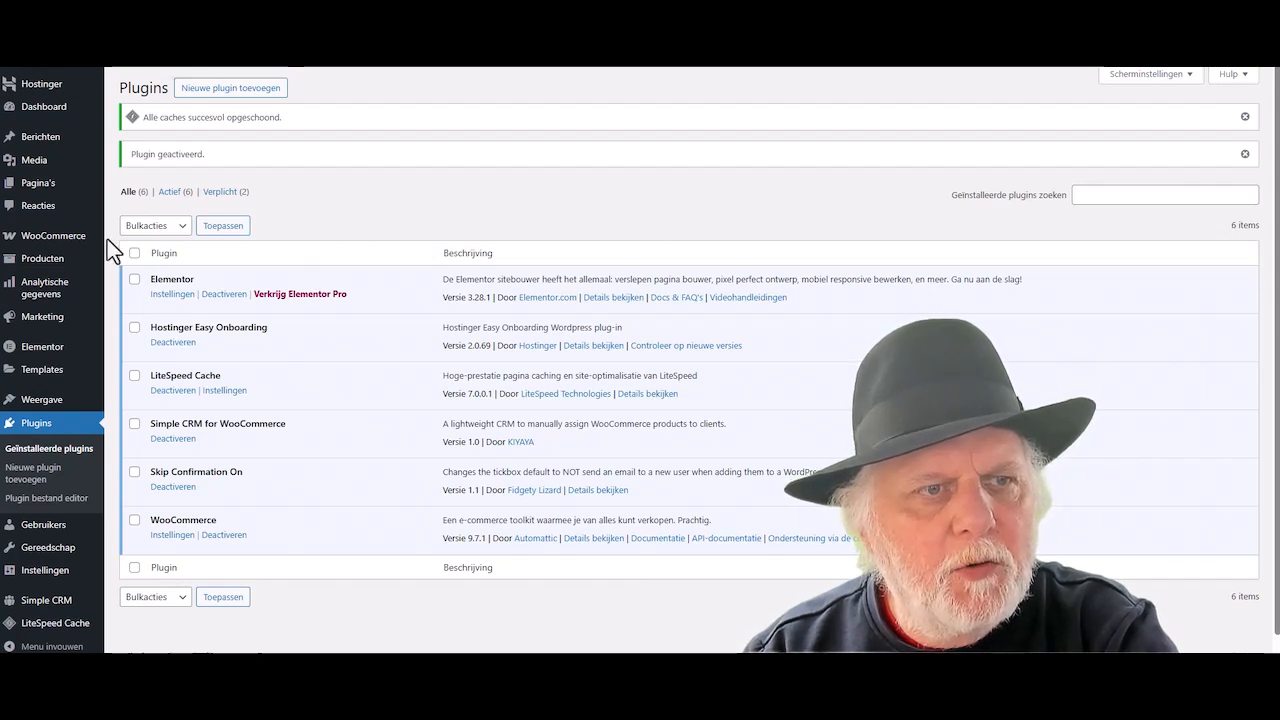
- In WooCommerce Advanced settings, set the My account page to CRM Dashboard
mouse_move(44, 243)
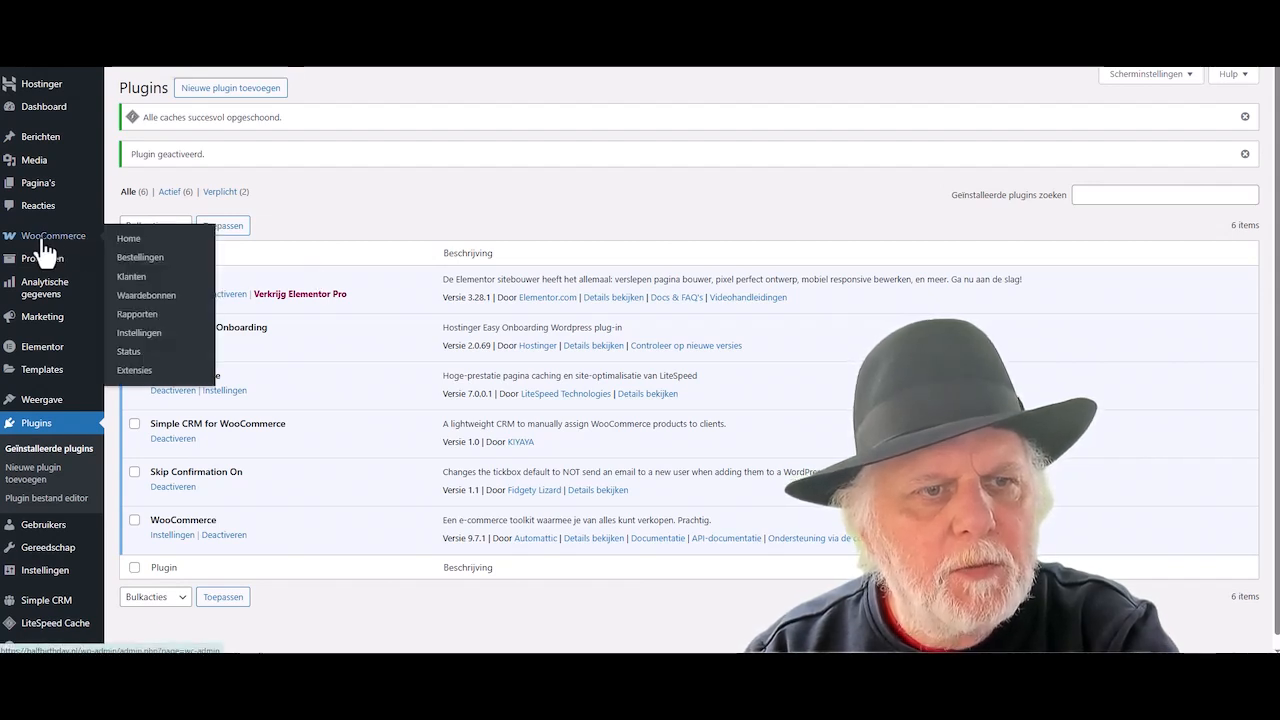
click(44, 248)
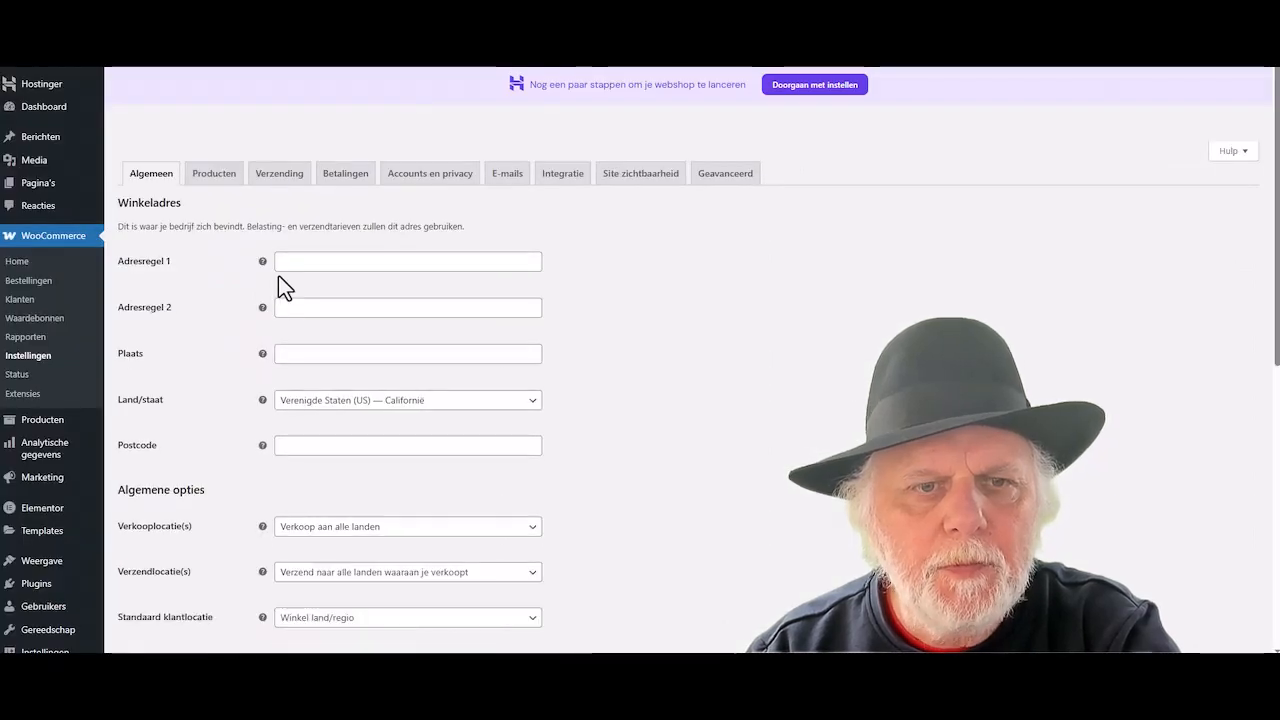
click(728, 176)
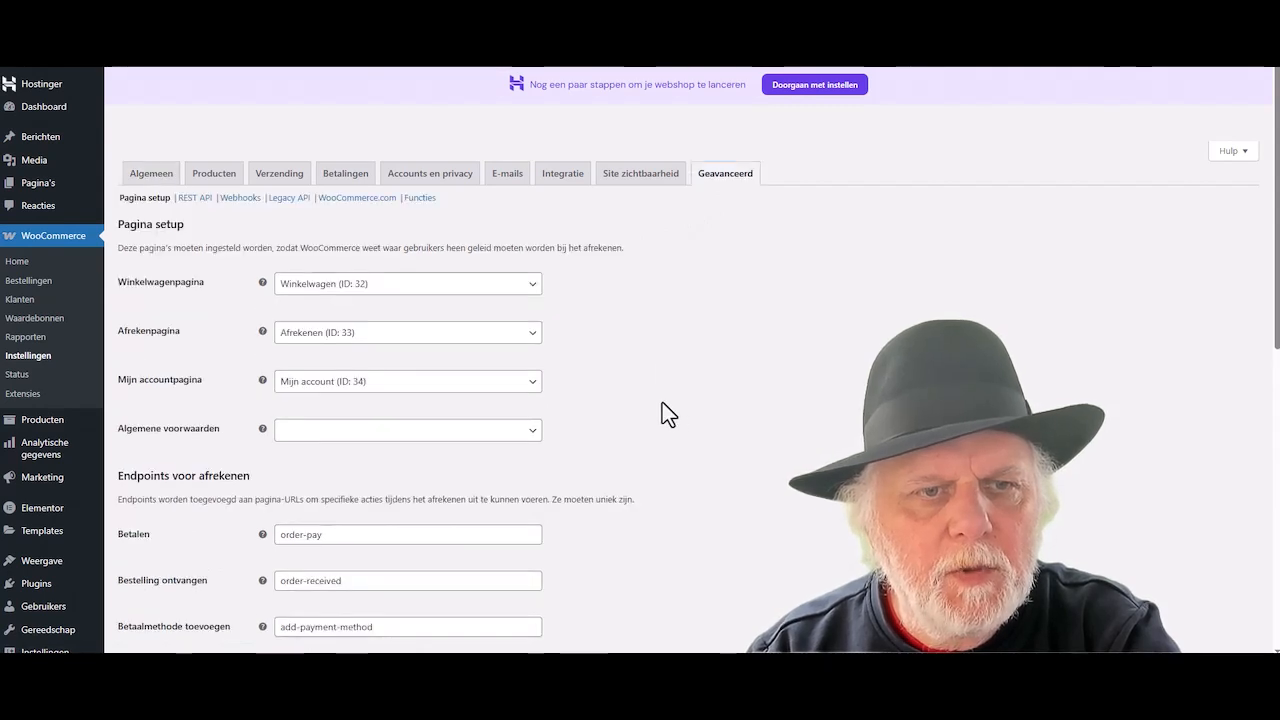
click(532, 376)
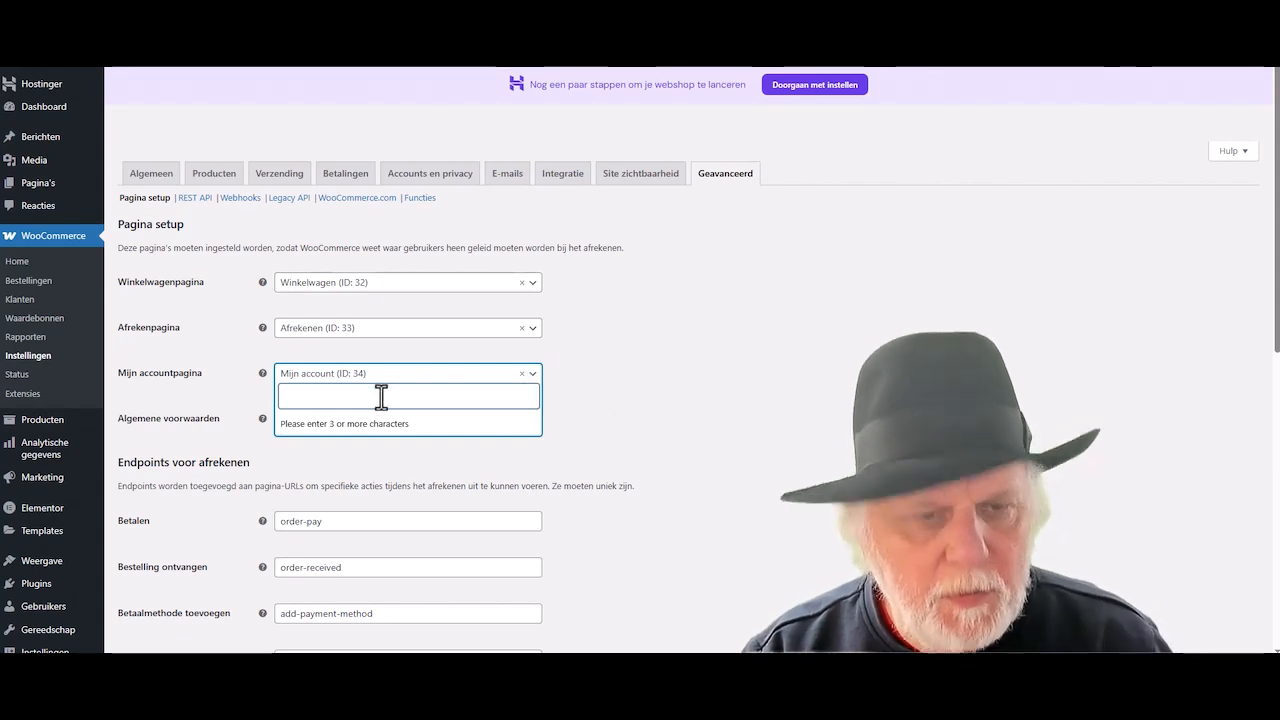
text(crm)
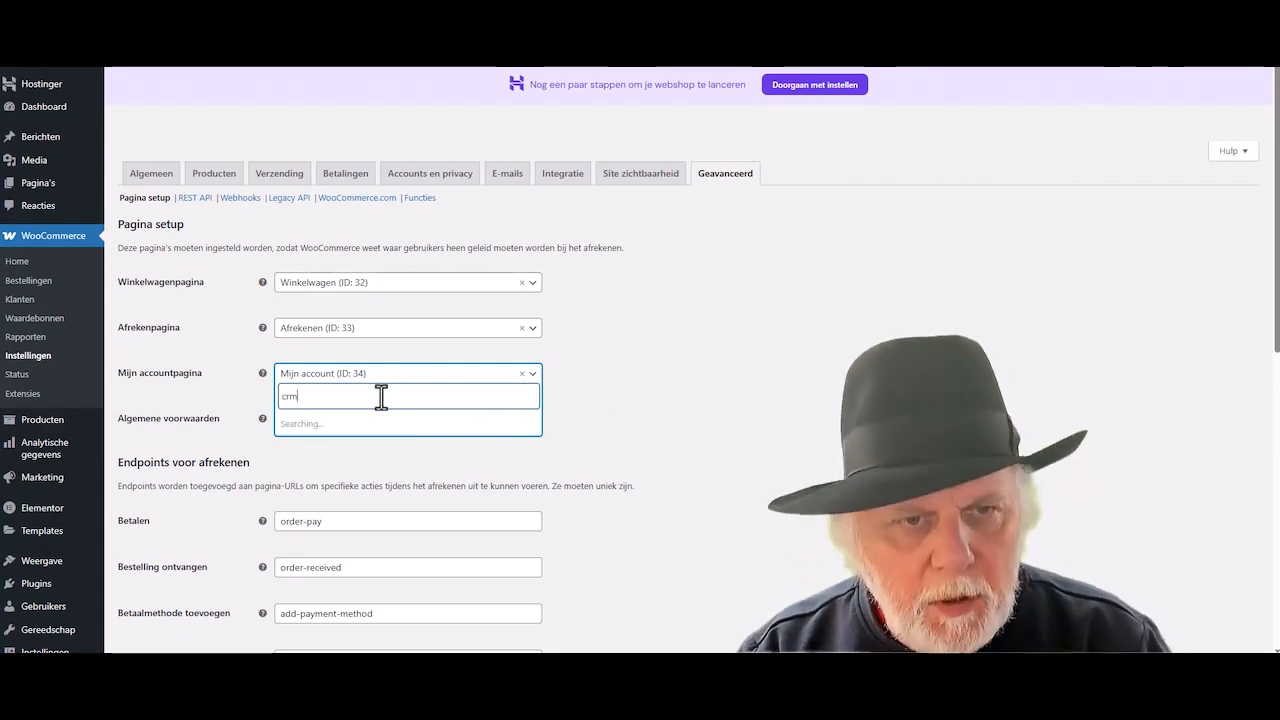
click(320, 428)
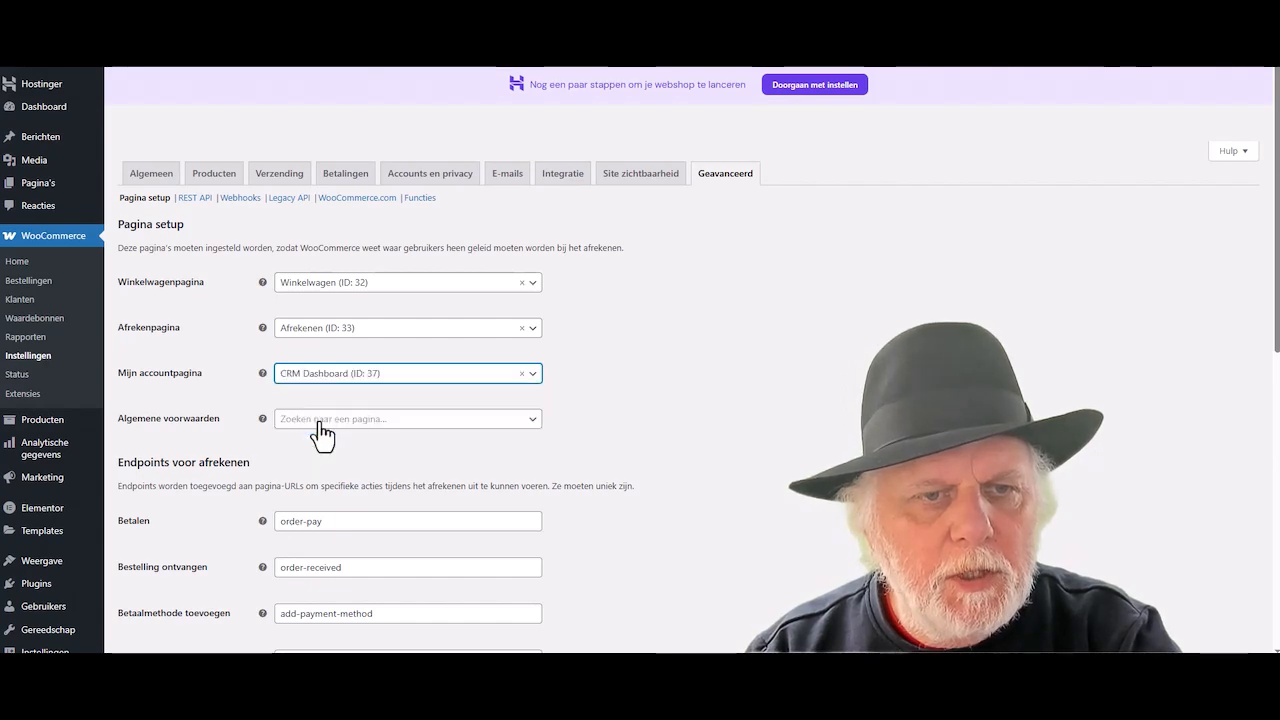
- Save the WooCommerce page settings and bring up the E-mails notification list
scroll(234, 457, down, 4)
scroll(234, 457, down, 2)
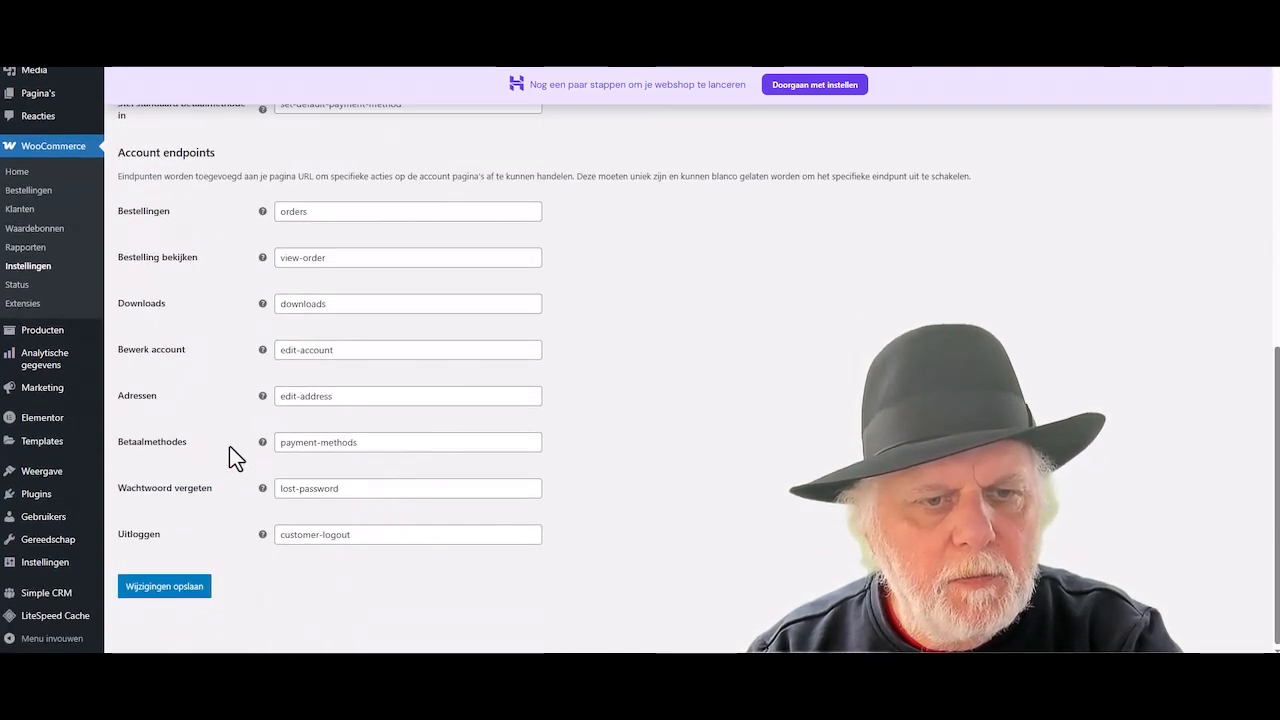
click(177, 594)
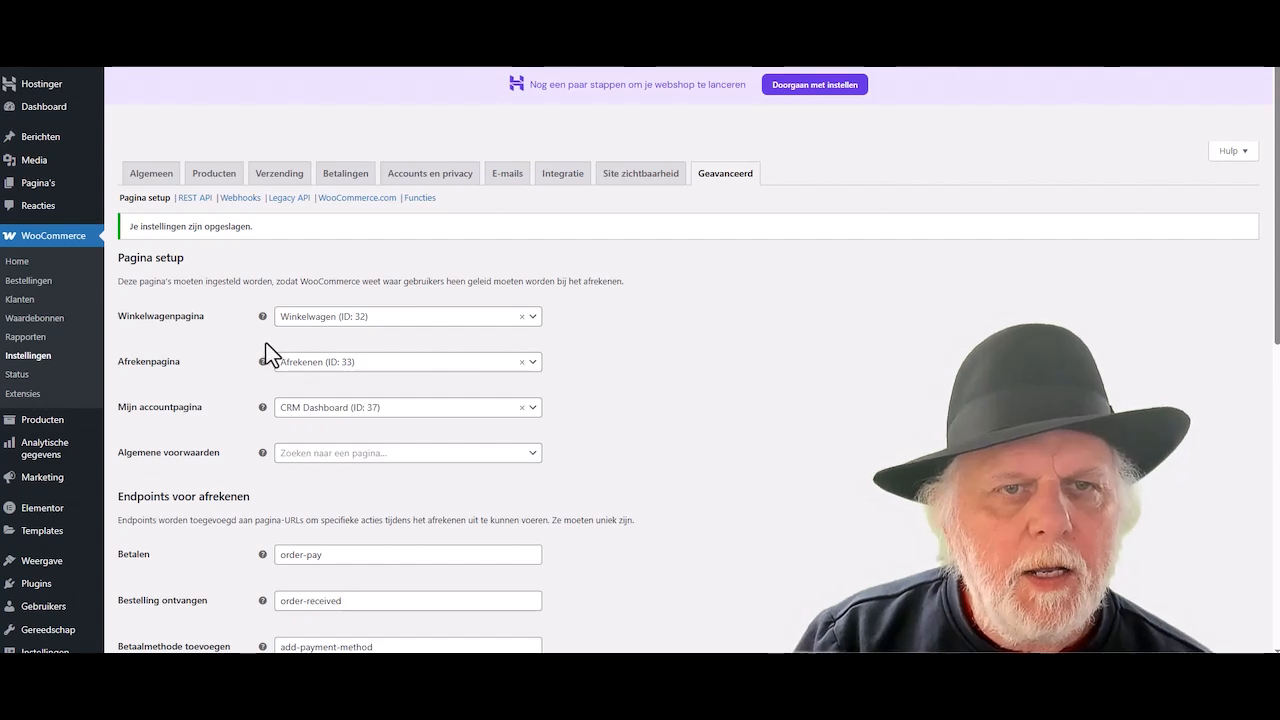
click(507, 176)
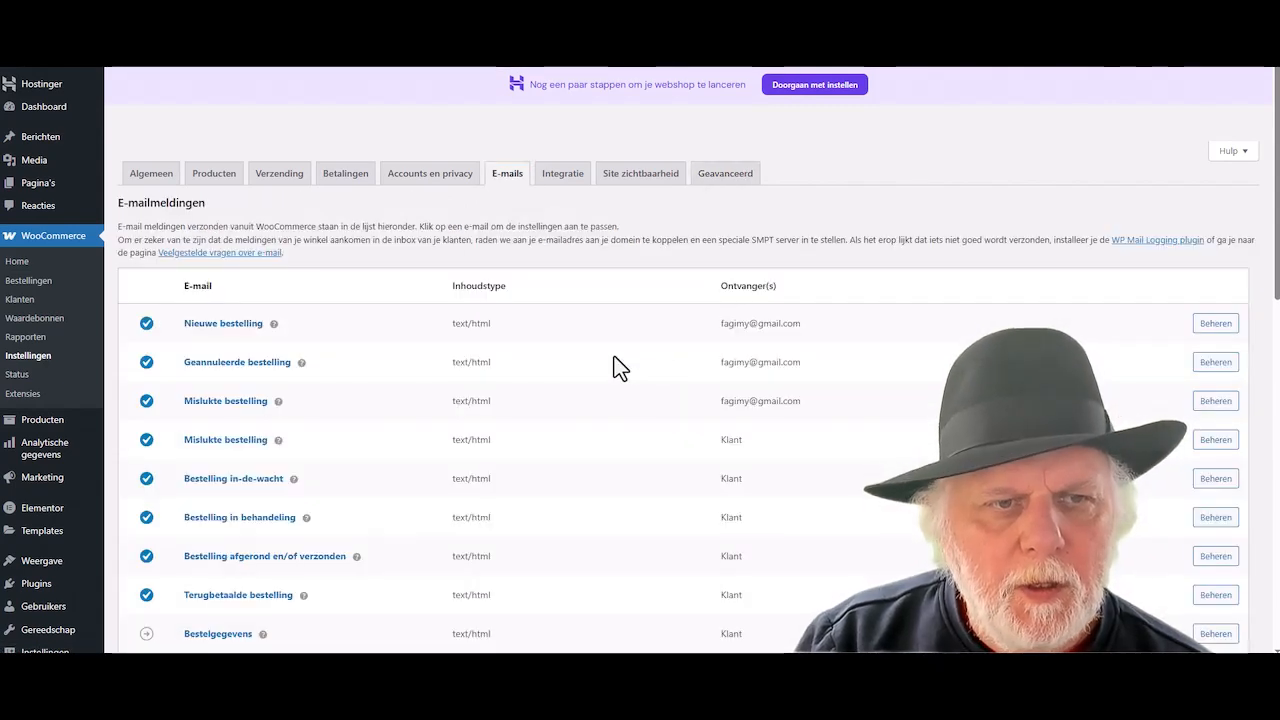
- Untick 'Deze e-mailmelding inschakelen' for the New account e-mail and save
scroll(617, 368, down, 5)
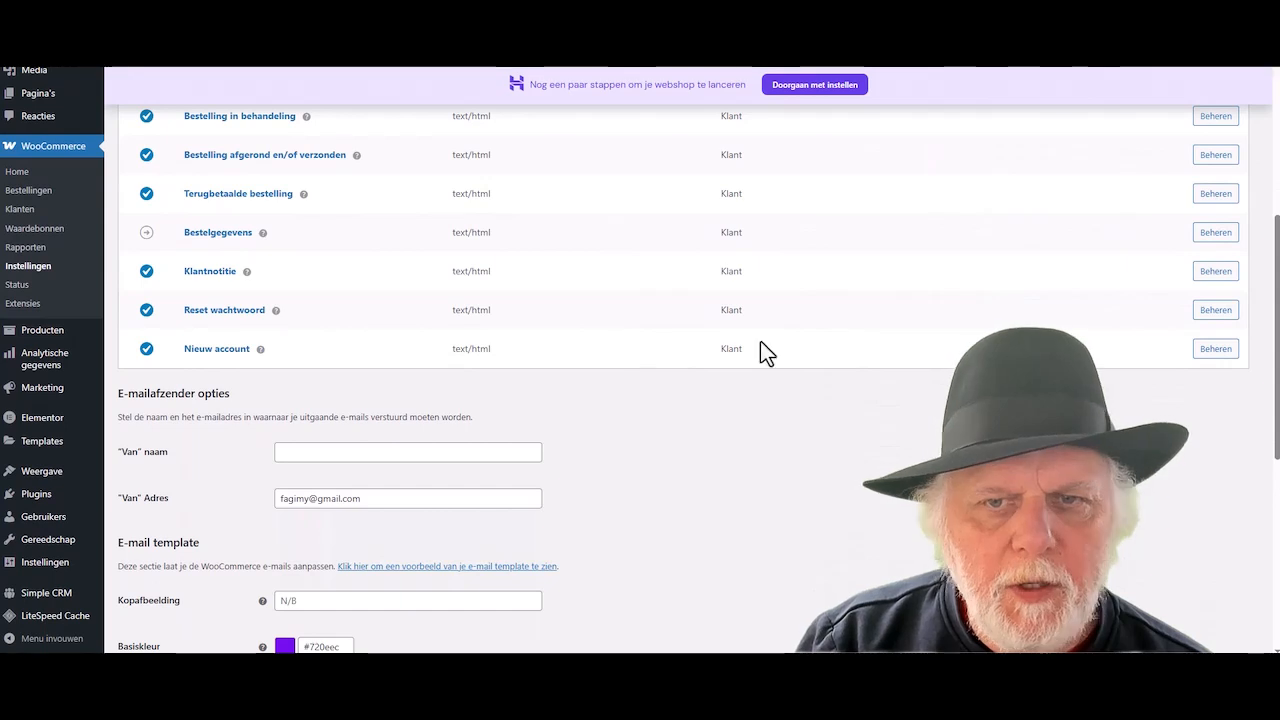
click(1216, 350)
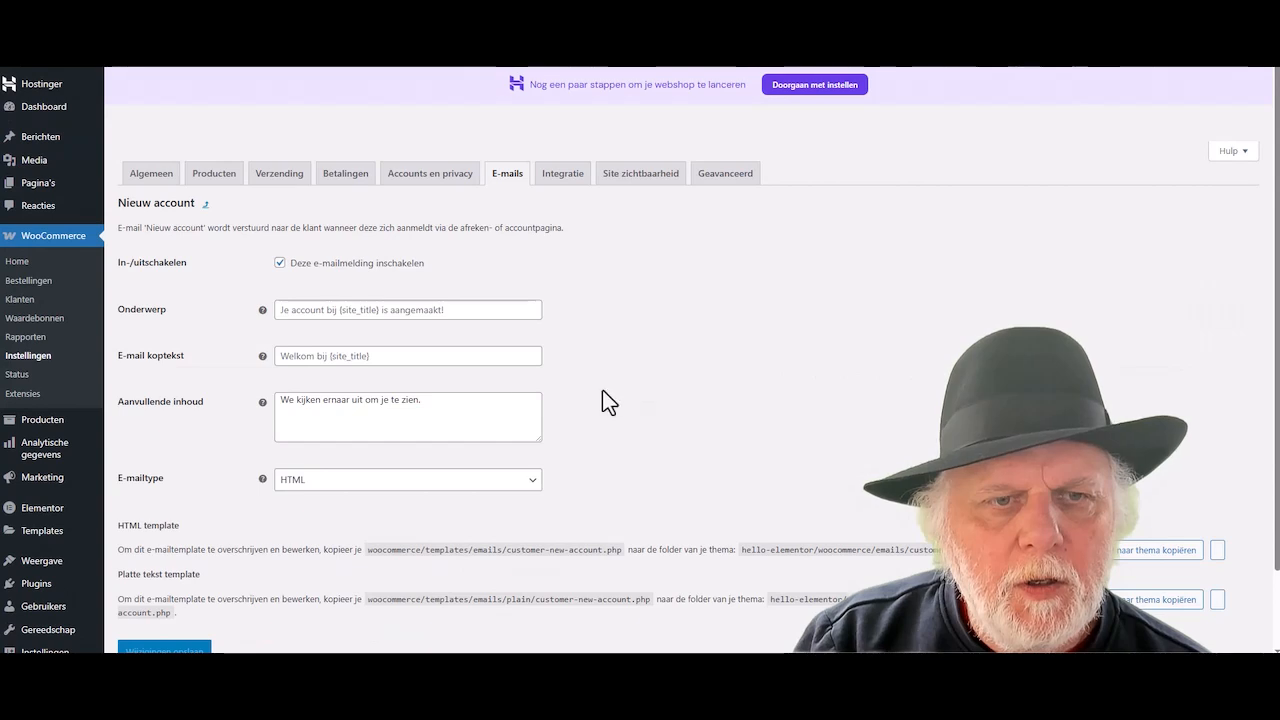
click(279, 265)
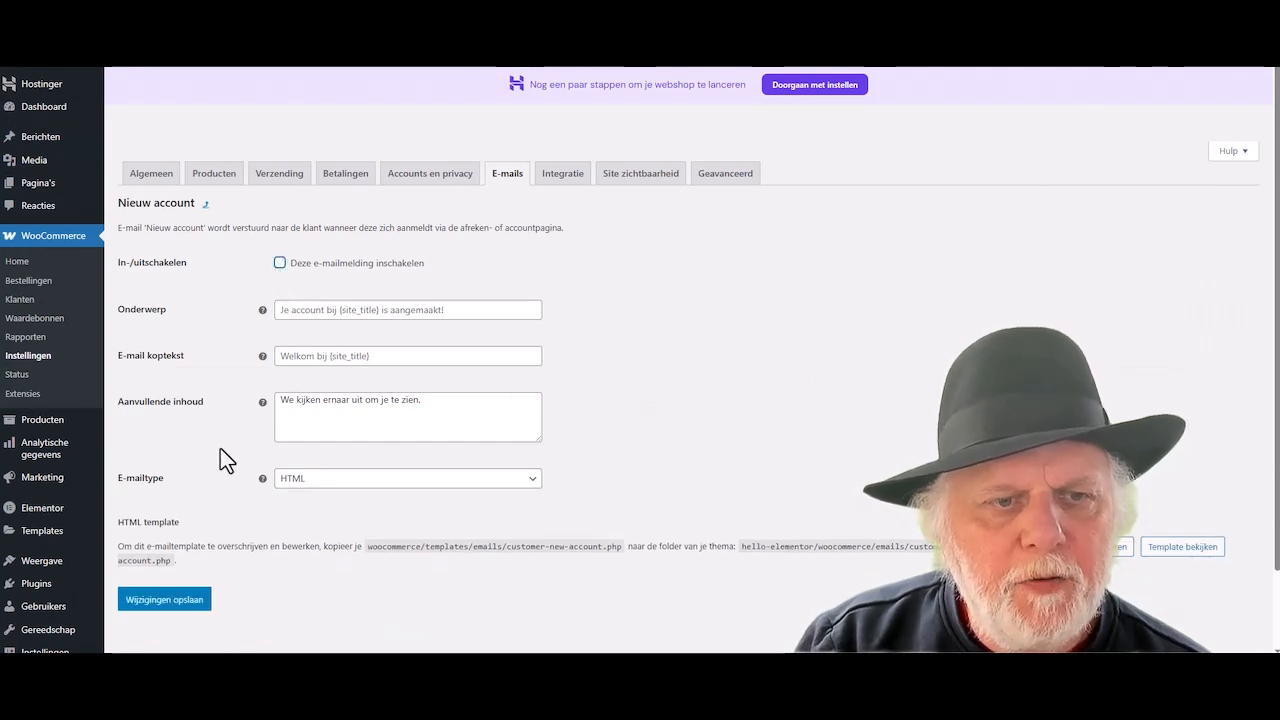
click(168, 603)
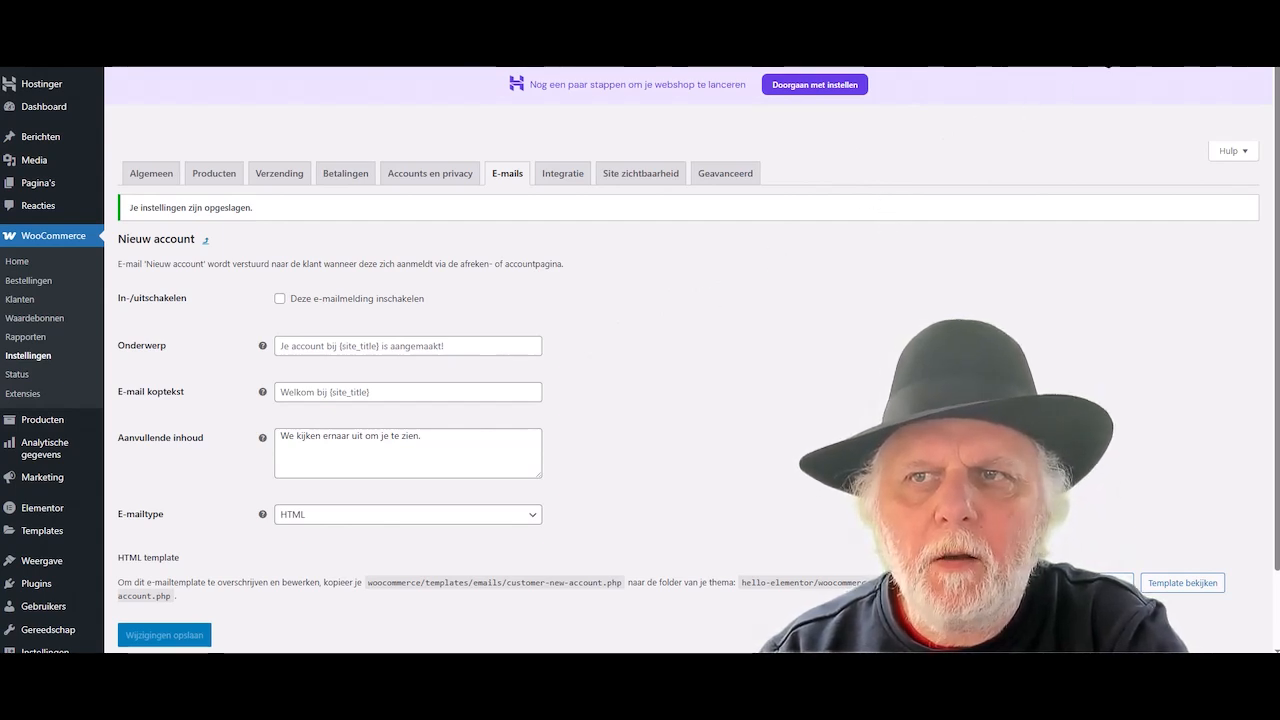
- Open an Incognito window and start entering the halfbirthday.nl client portal address
key(ctrl+shift+n)
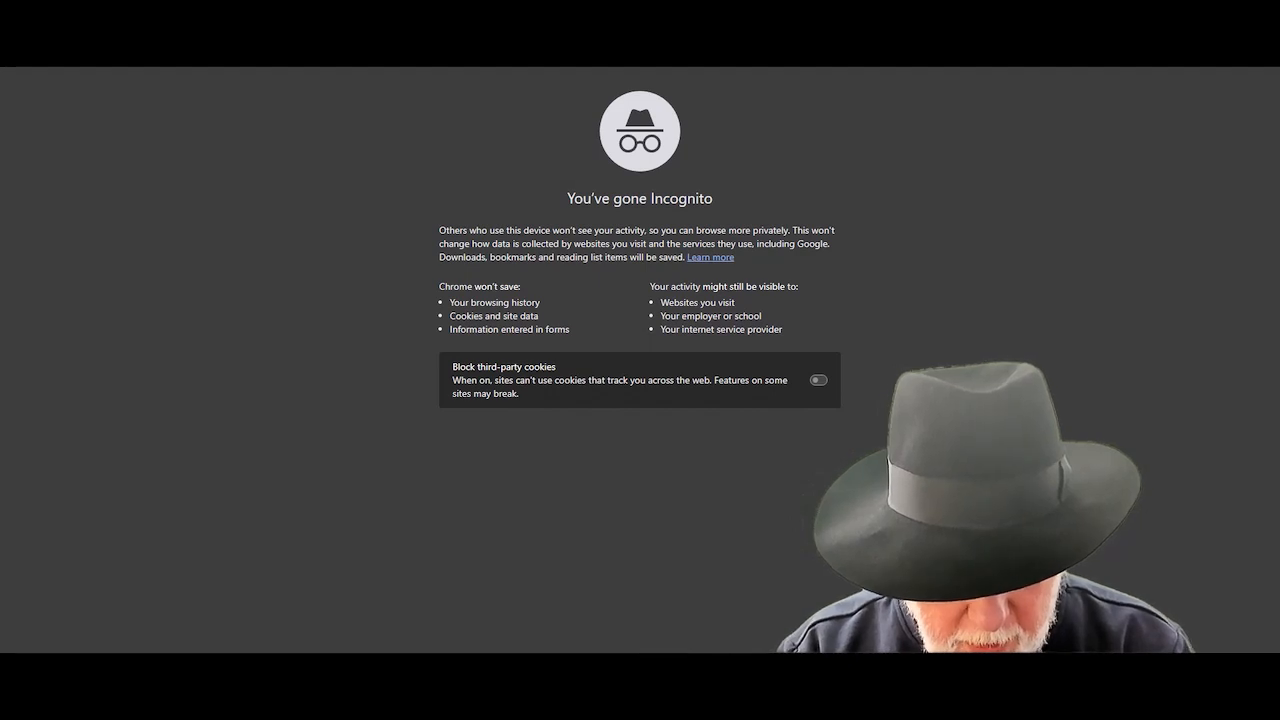
text(hal)
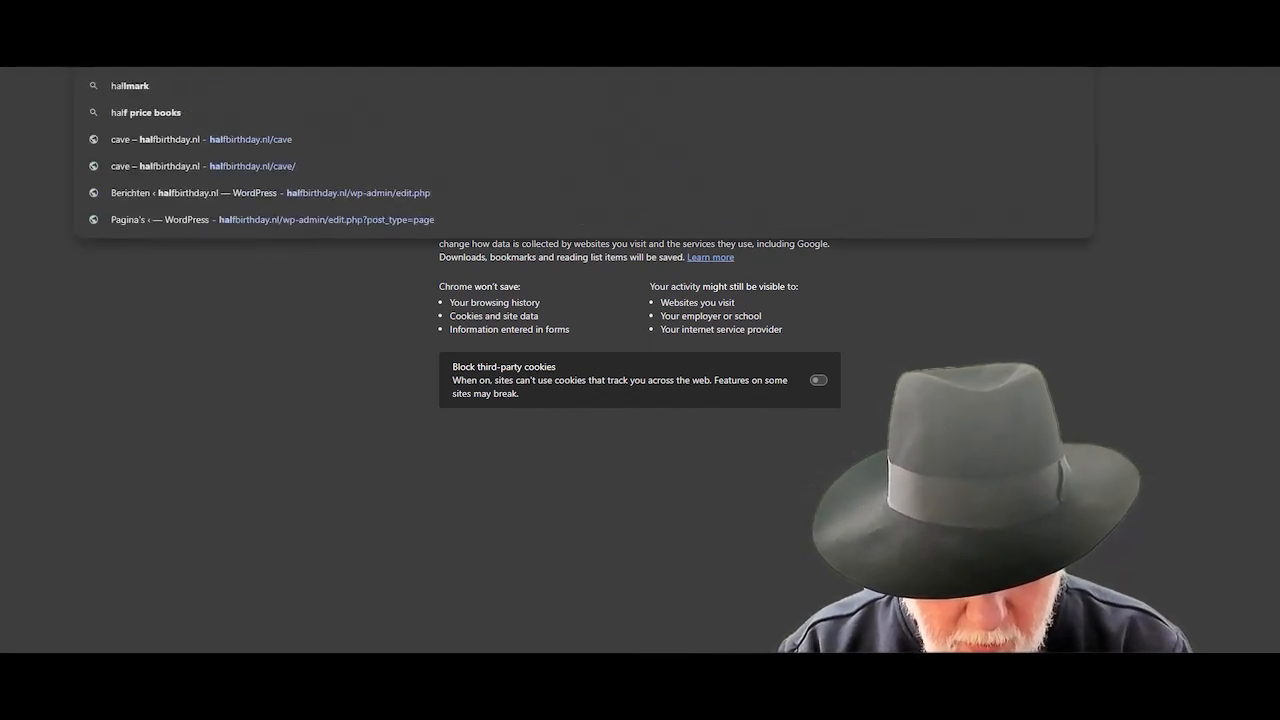
text(f)
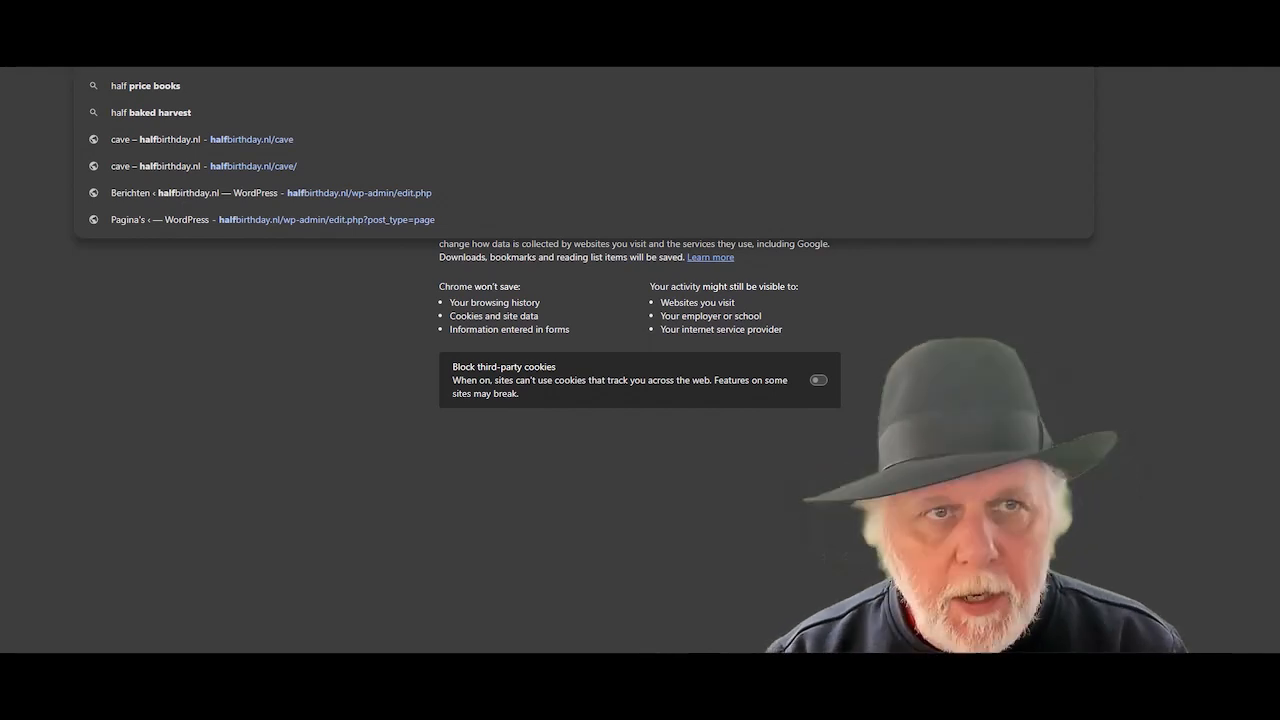
key(Right)
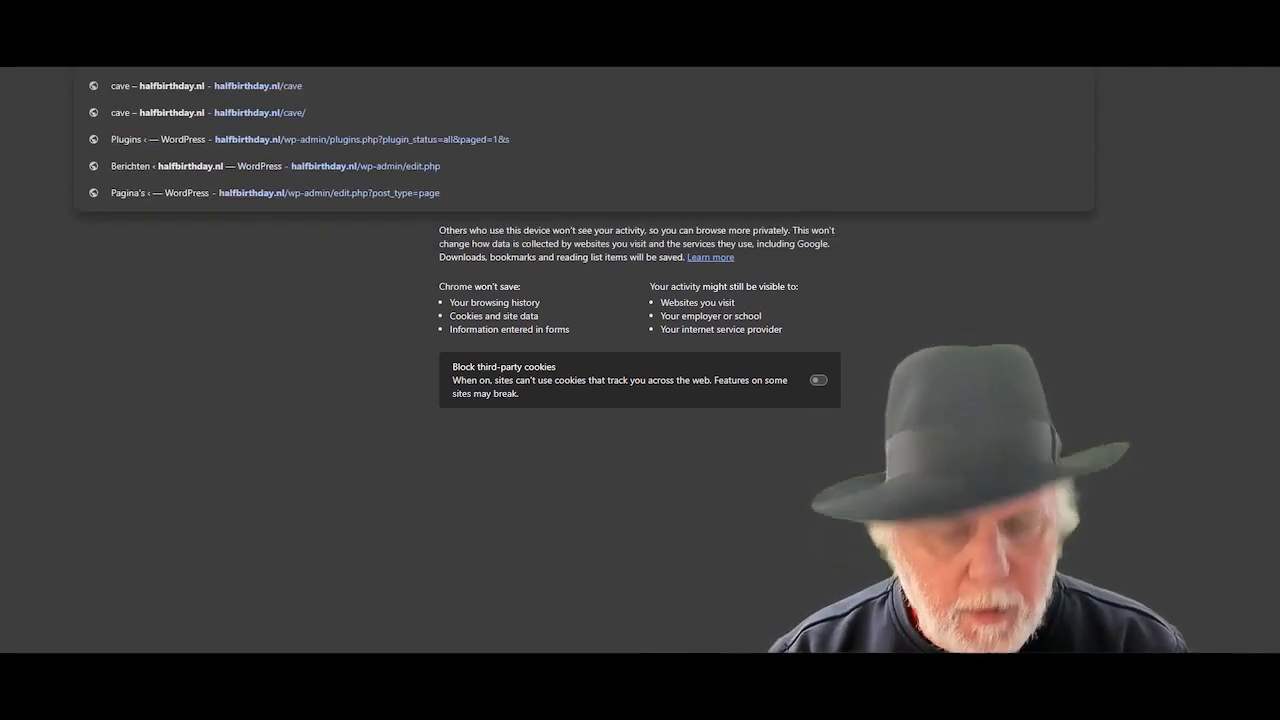
text(/)
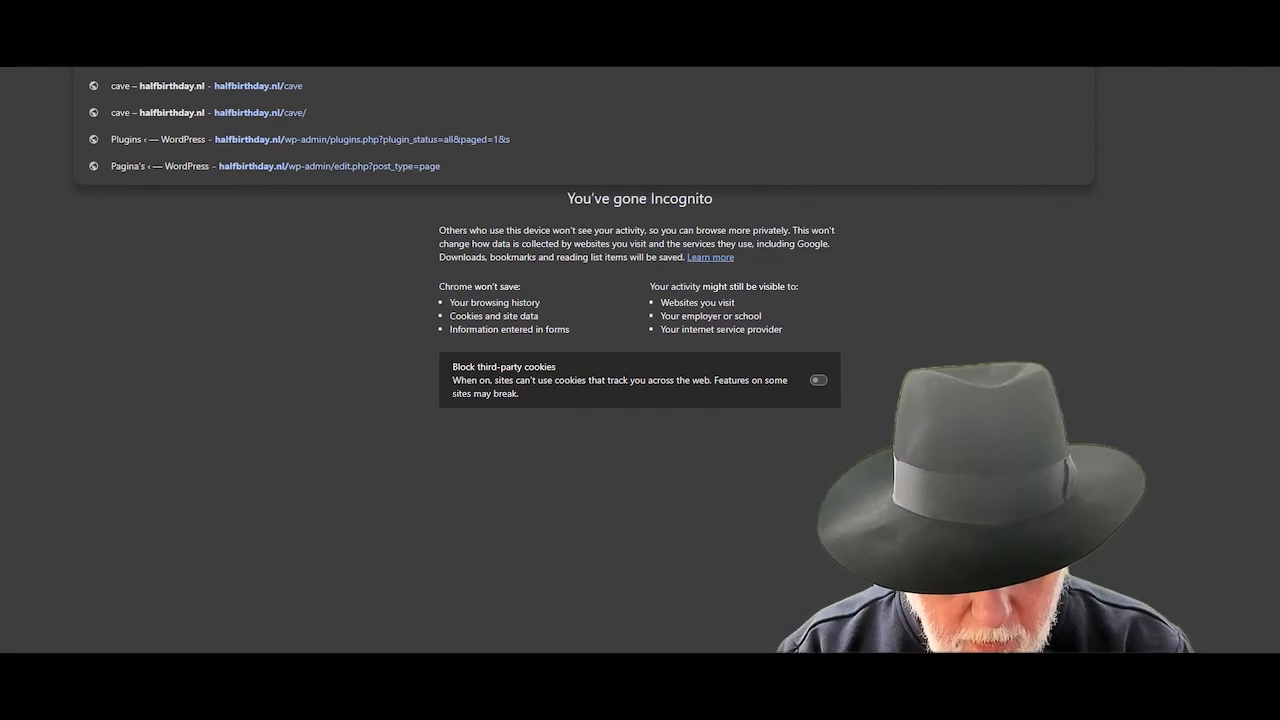
text(cav)
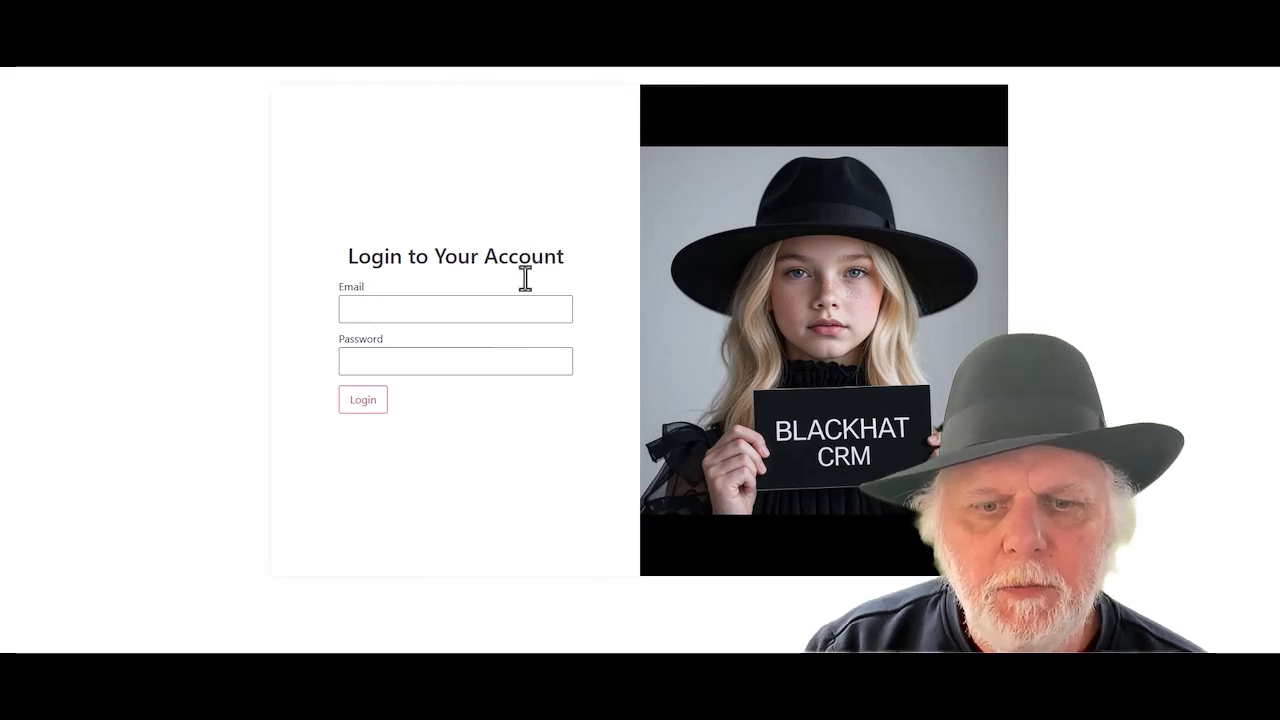
- Open the Add New User form and enter the client's username and e-mail address
click(416, 629)
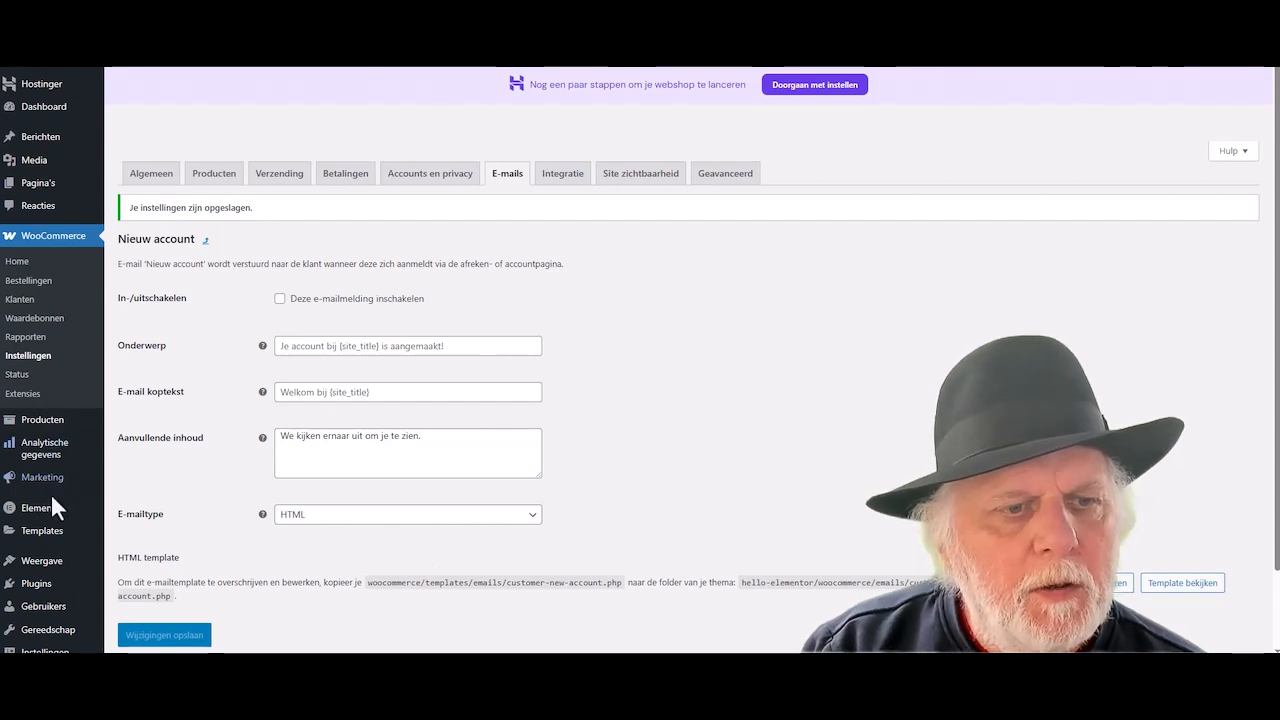
mouse_move(50, 590)
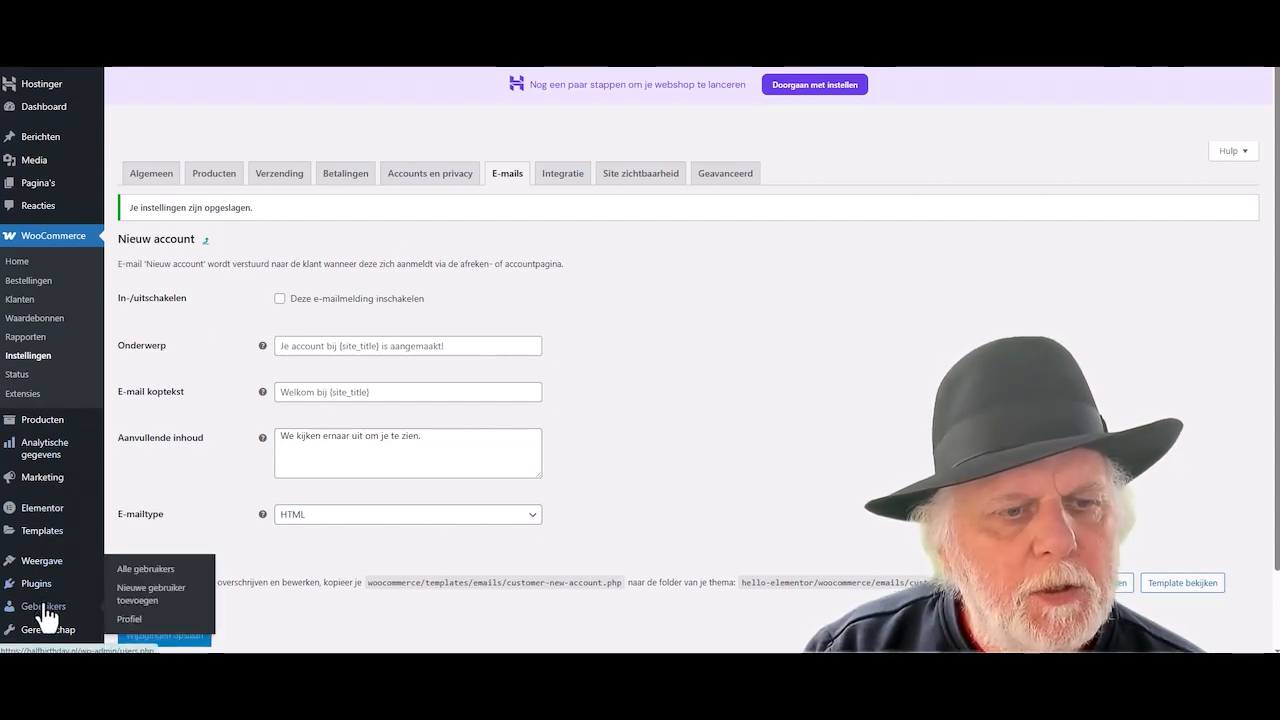
click(135, 598)
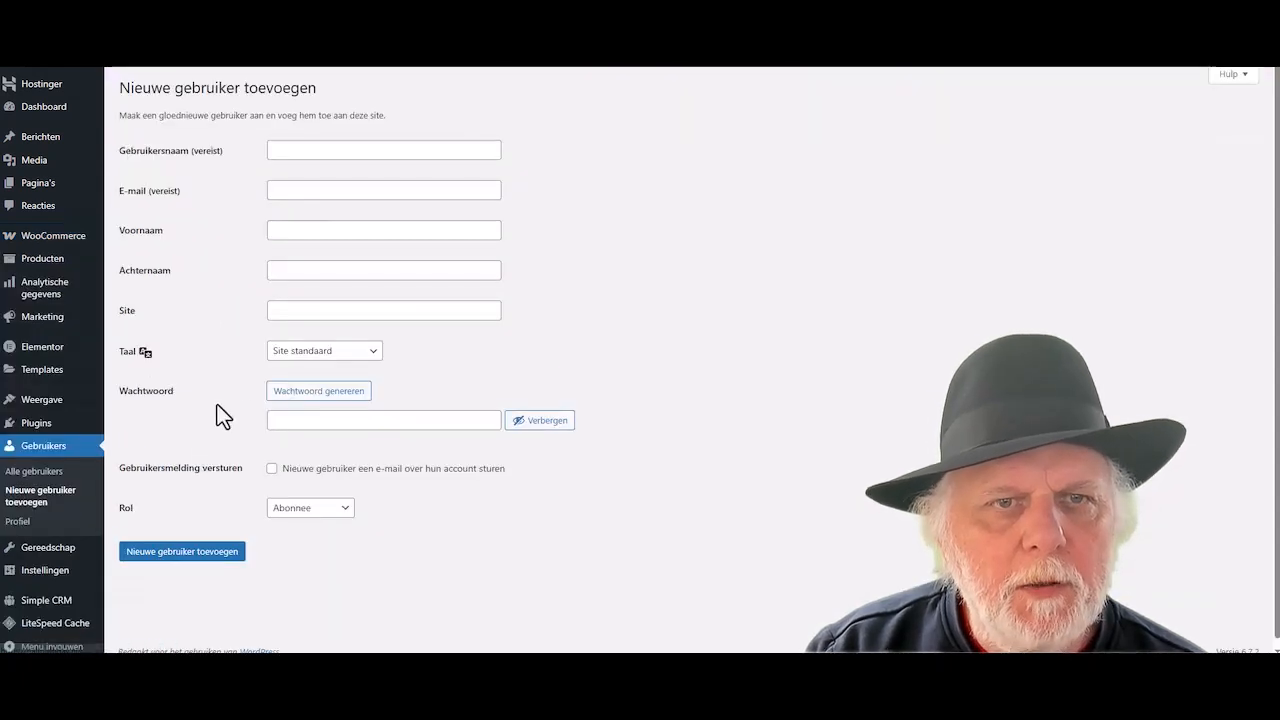
click(306, 146)
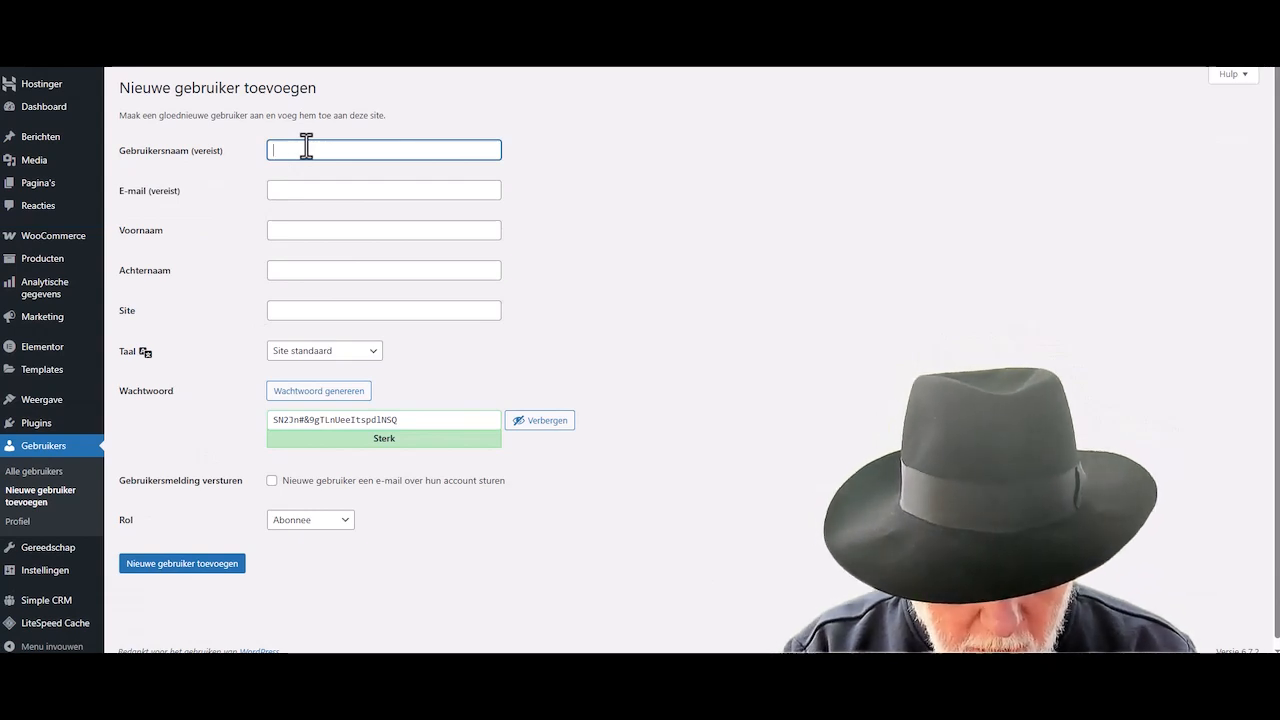
key(Tab)
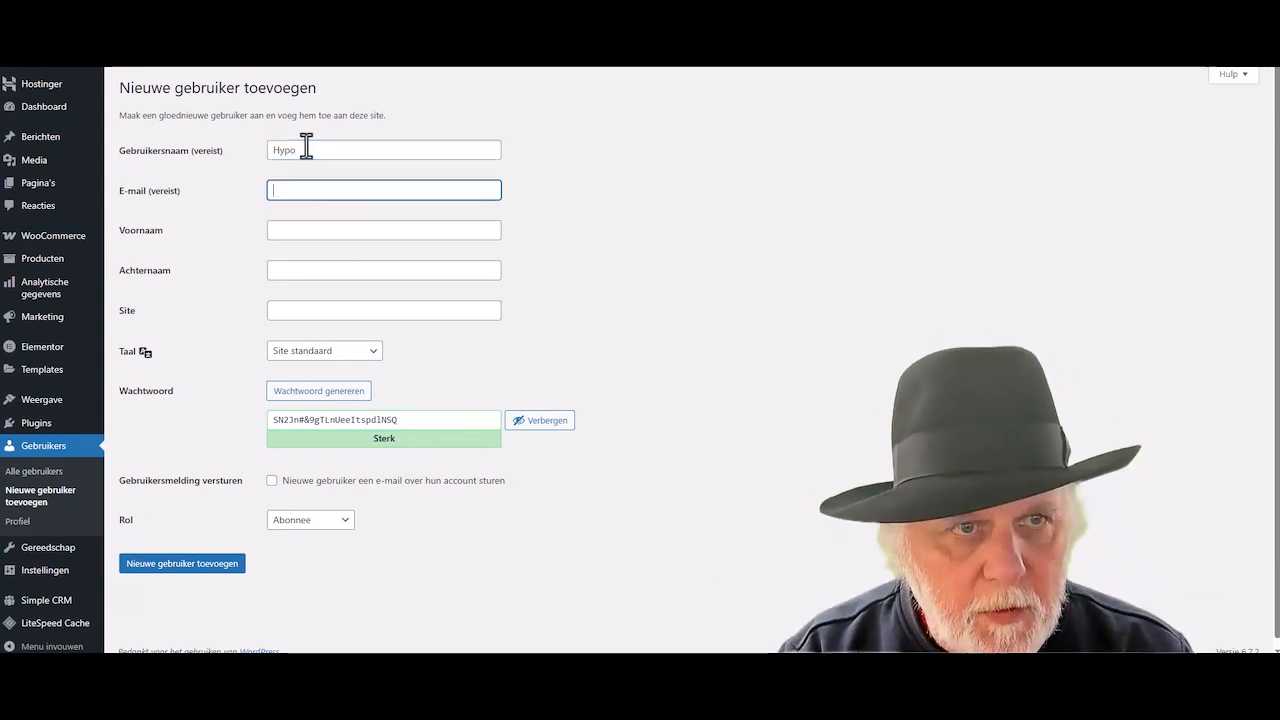
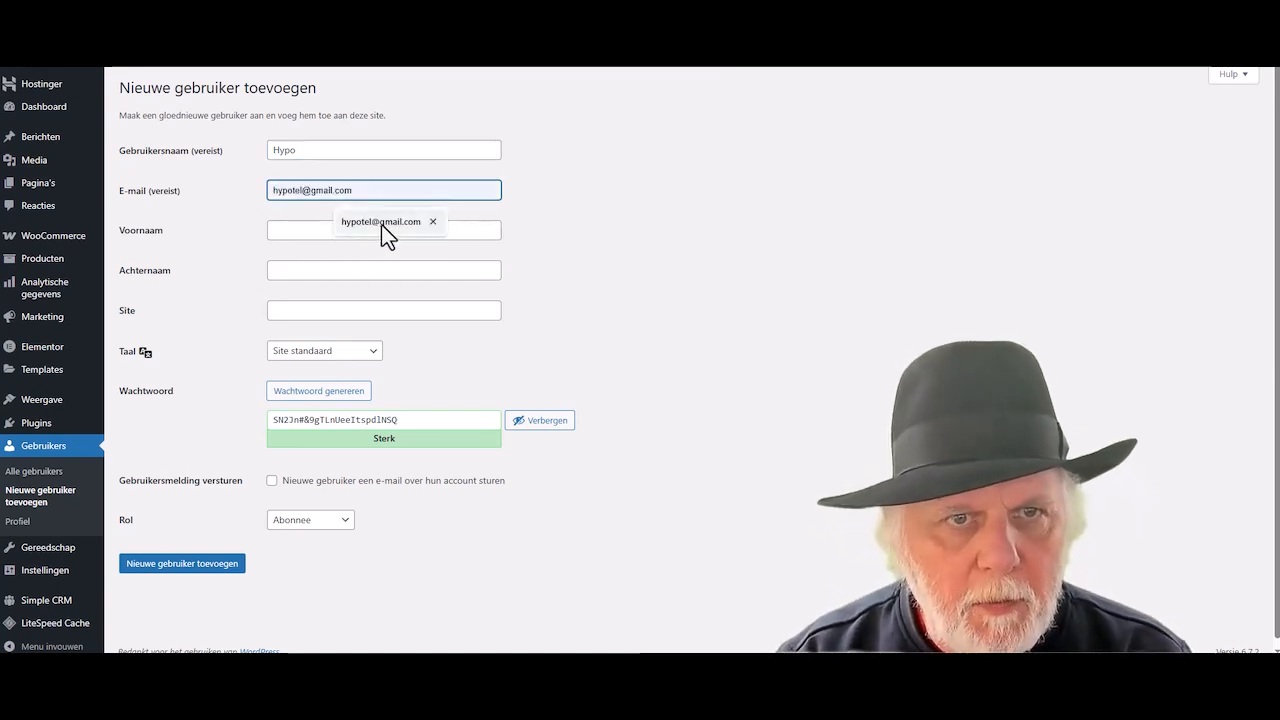
click(381, 224)
- Enter the client's first and last name, replace the generated password, and create the user
click(323, 232)
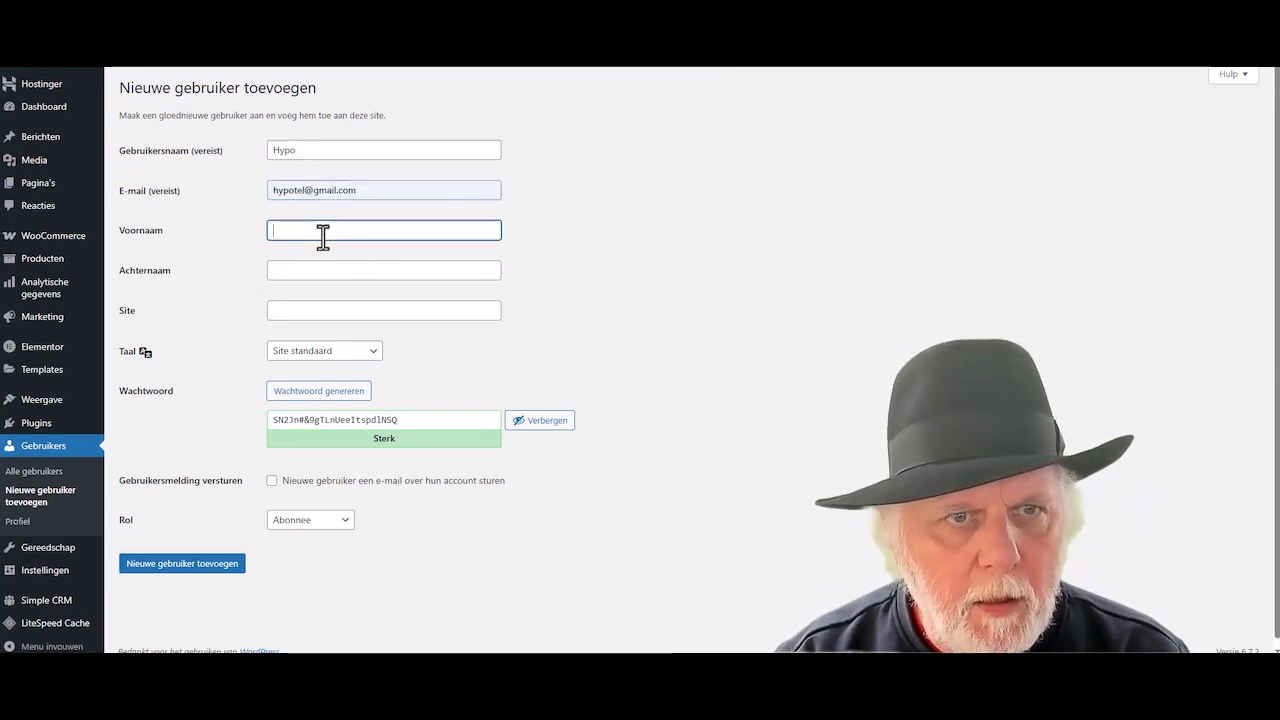
text(Hypo)
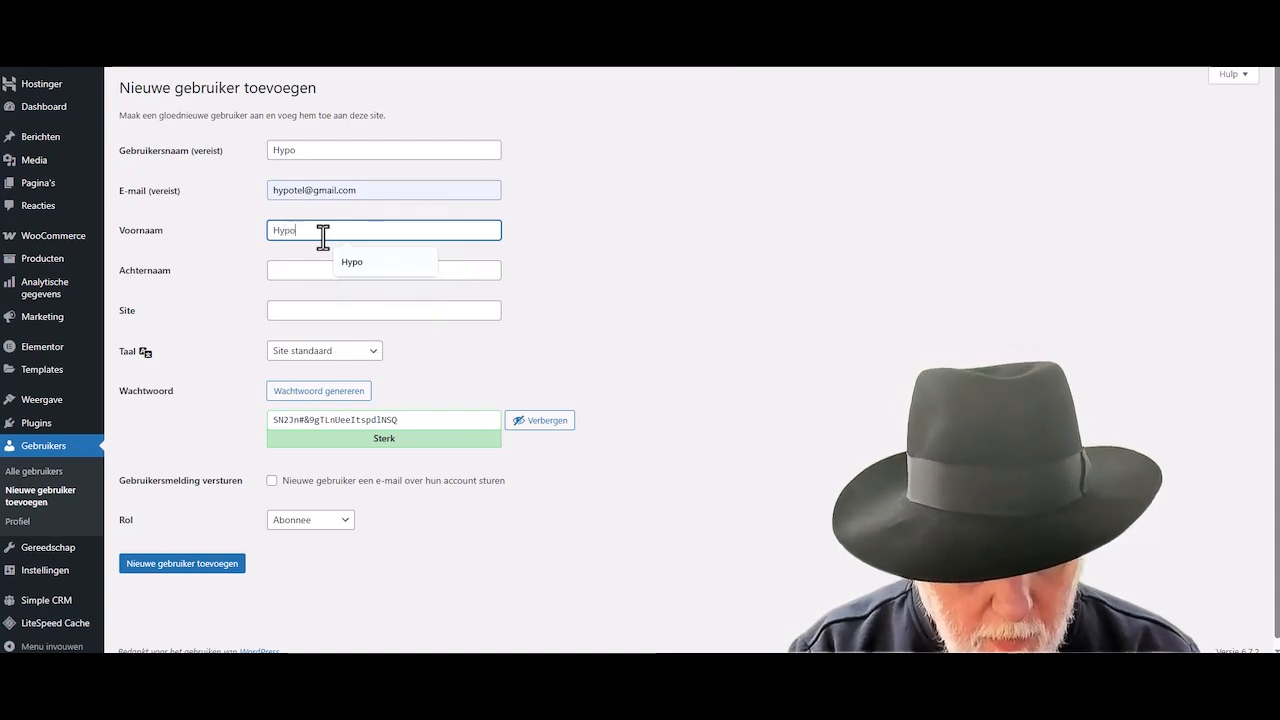
key(Tab)
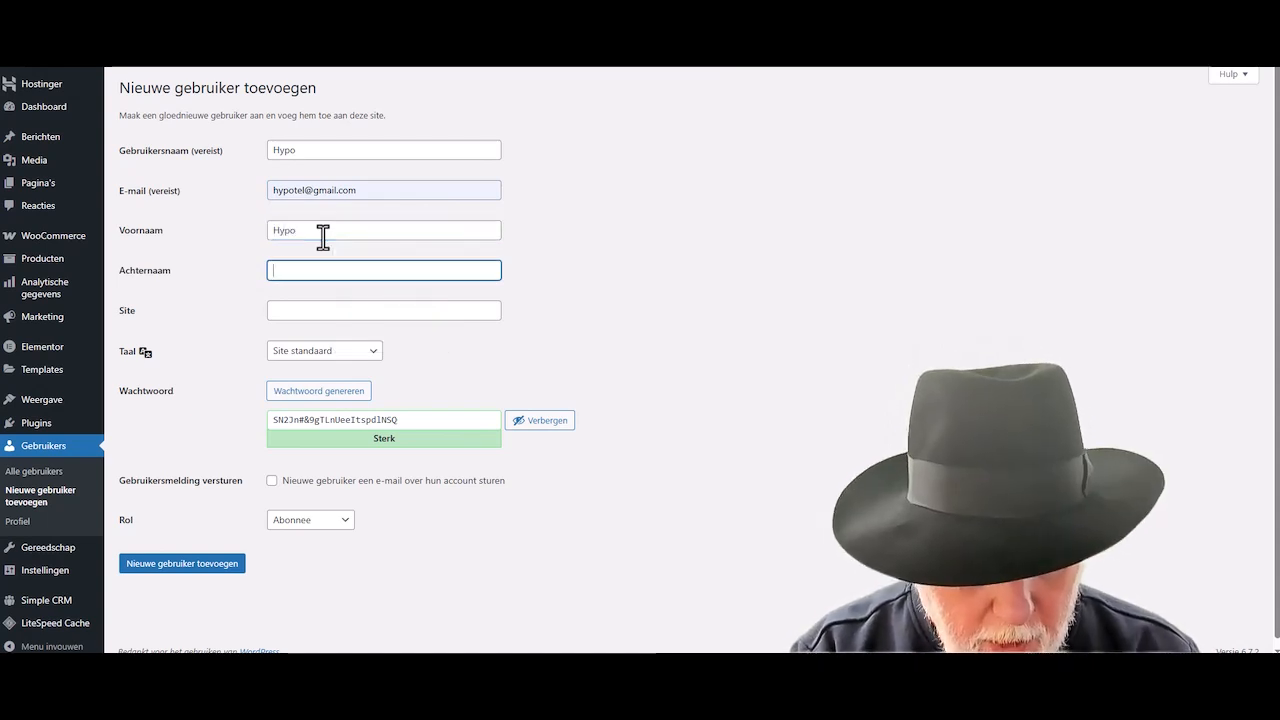
text(Tel)
key(Tab)
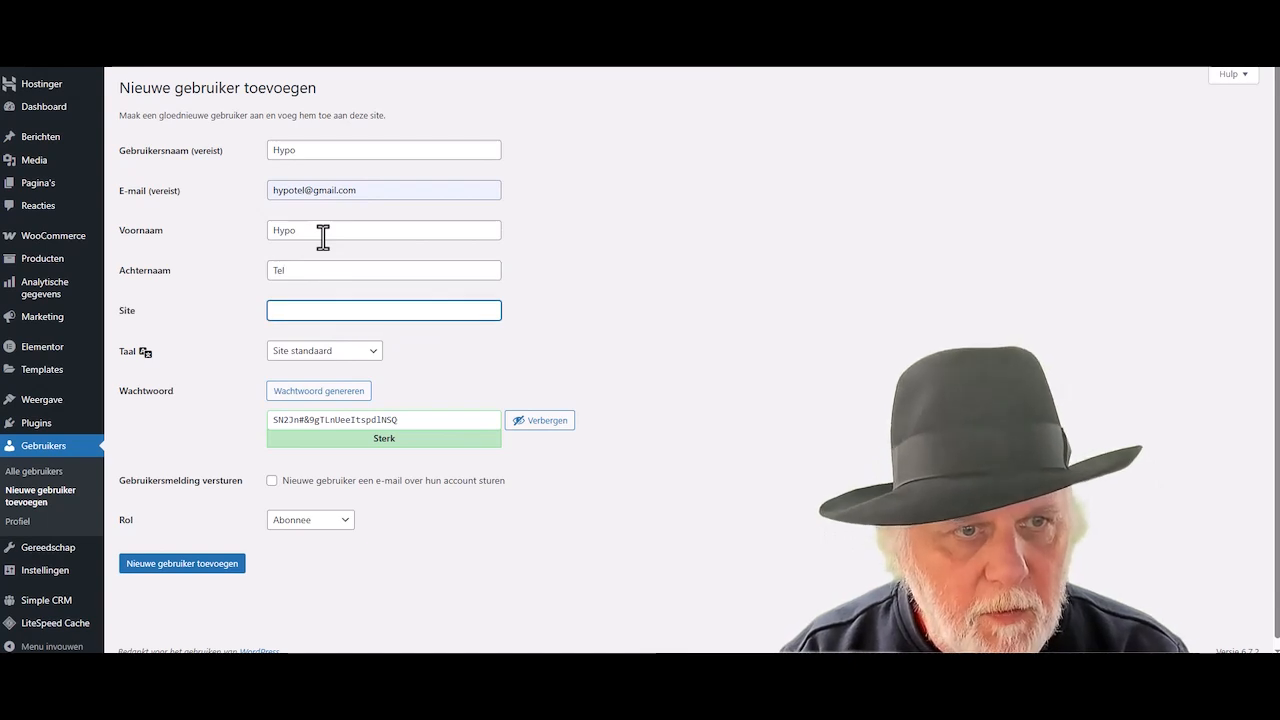
key(Tab)
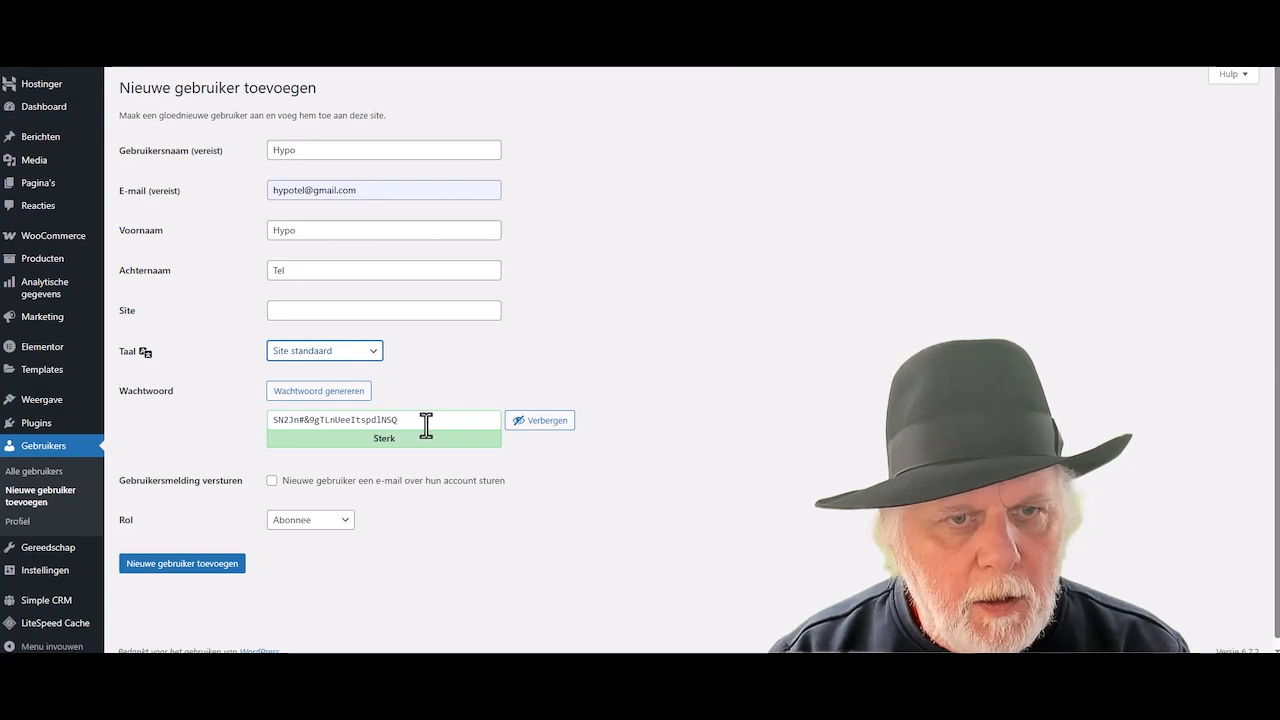
drag(426, 425, 243, 425)
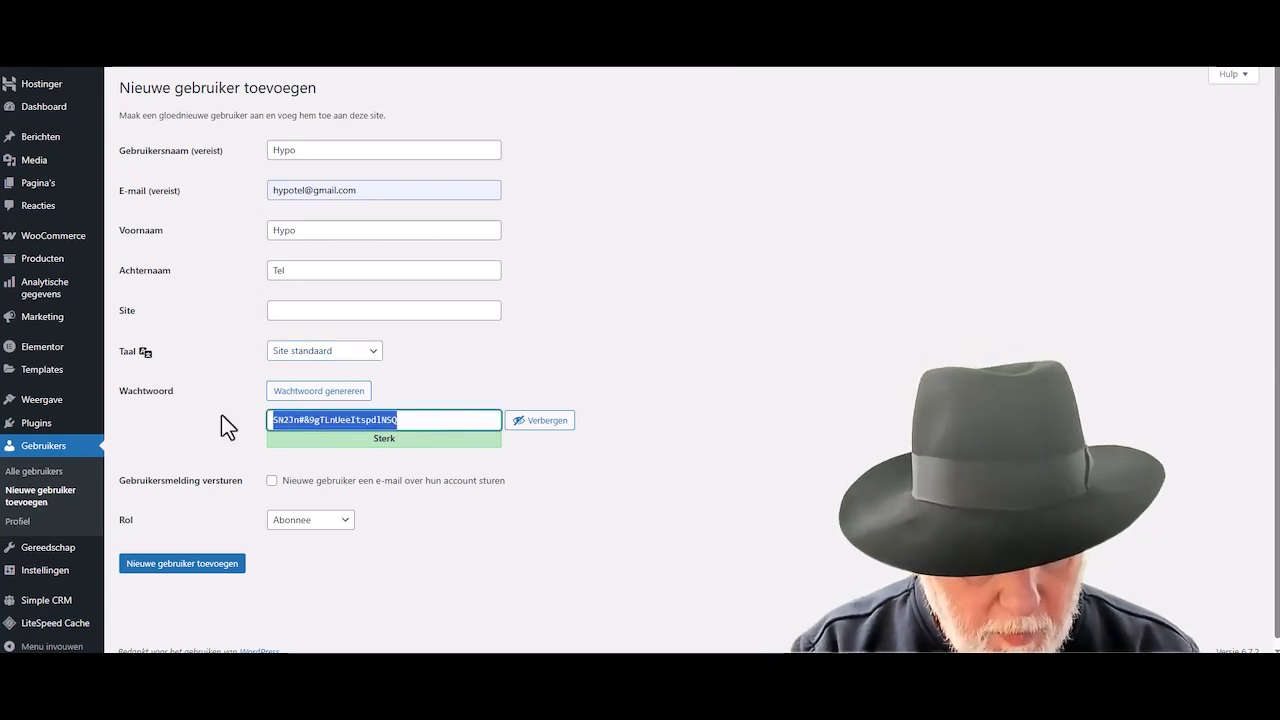
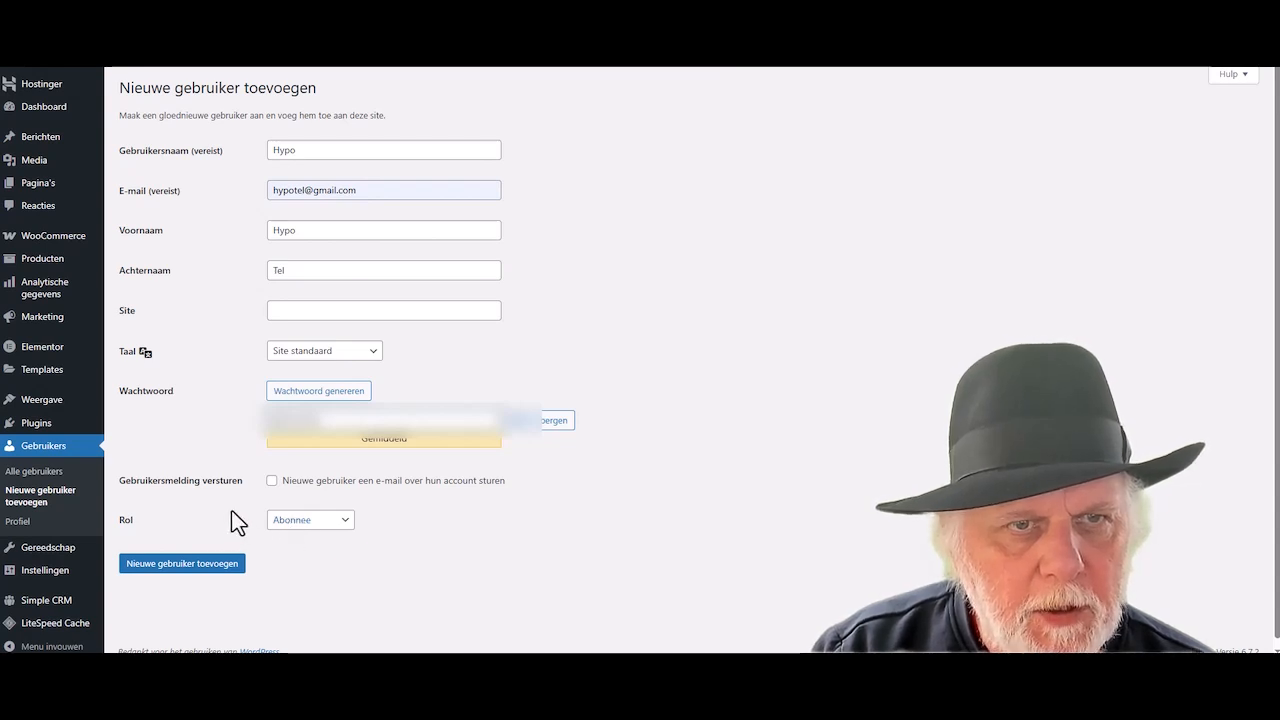
click(188, 566)
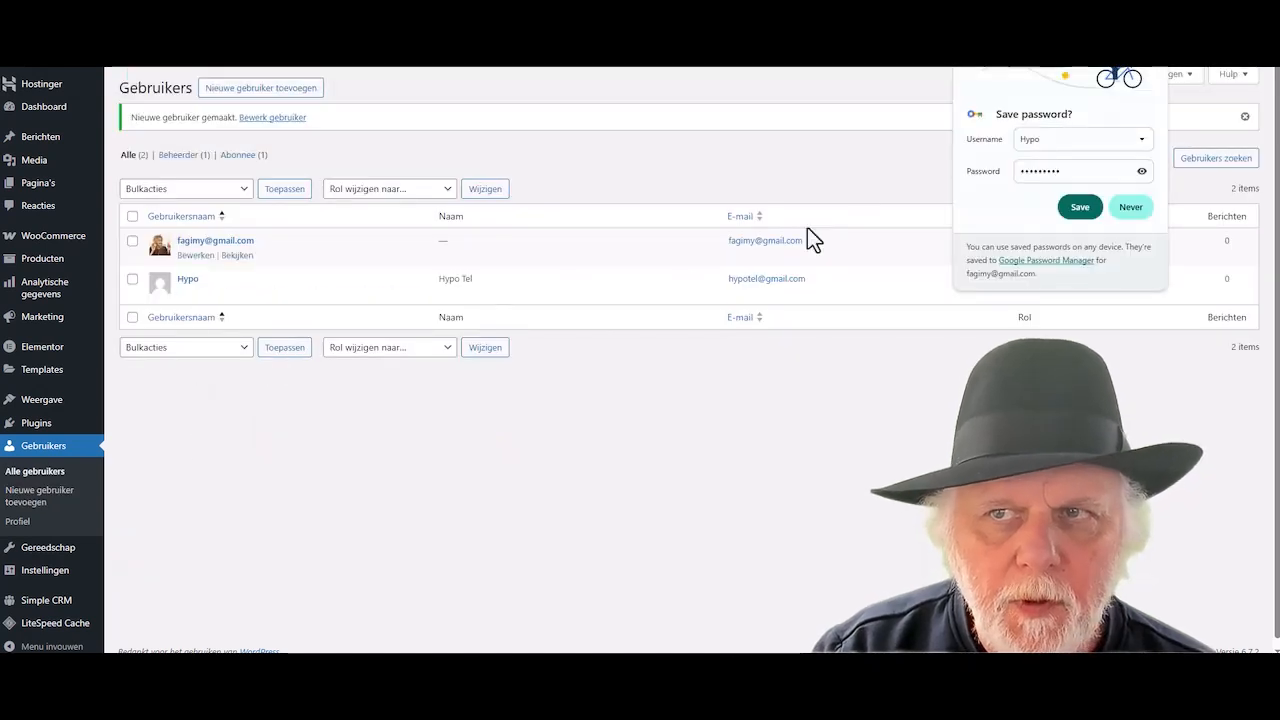
click(1080, 207)
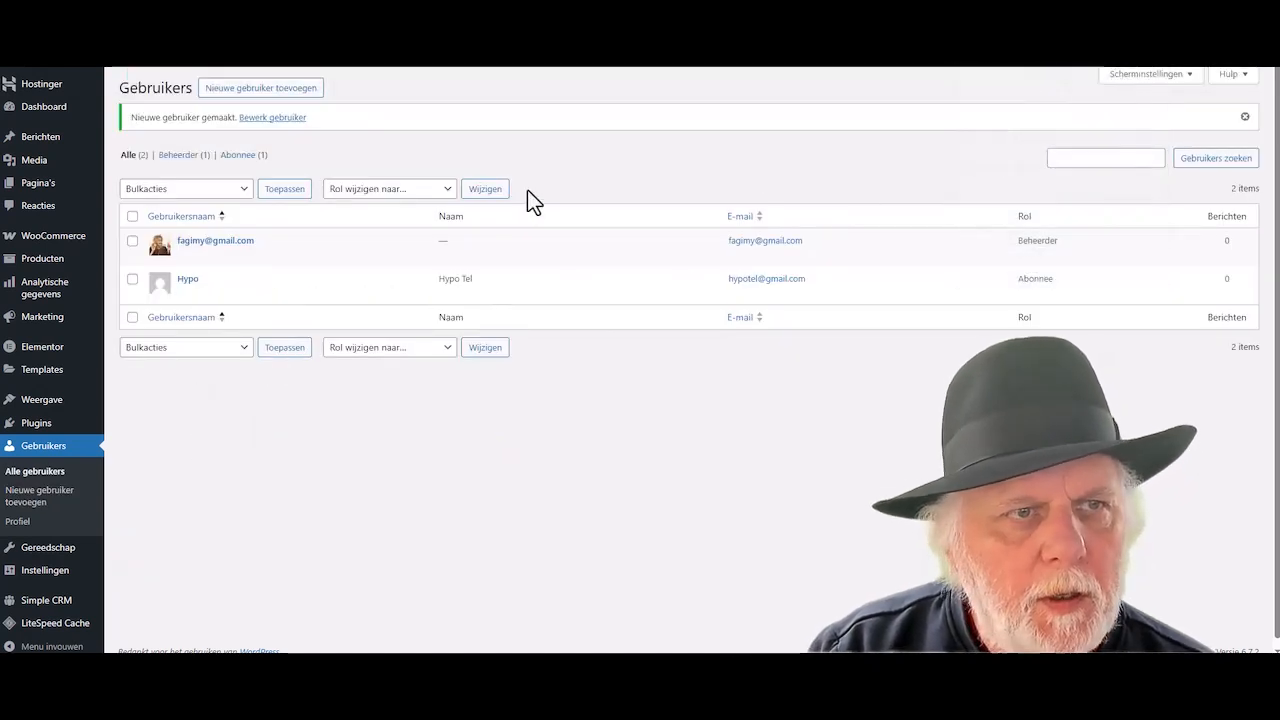
- Start a new product titled 'Plugin' with the description 'Go here to watch a tutorial!'
mouse_move(44, 262)
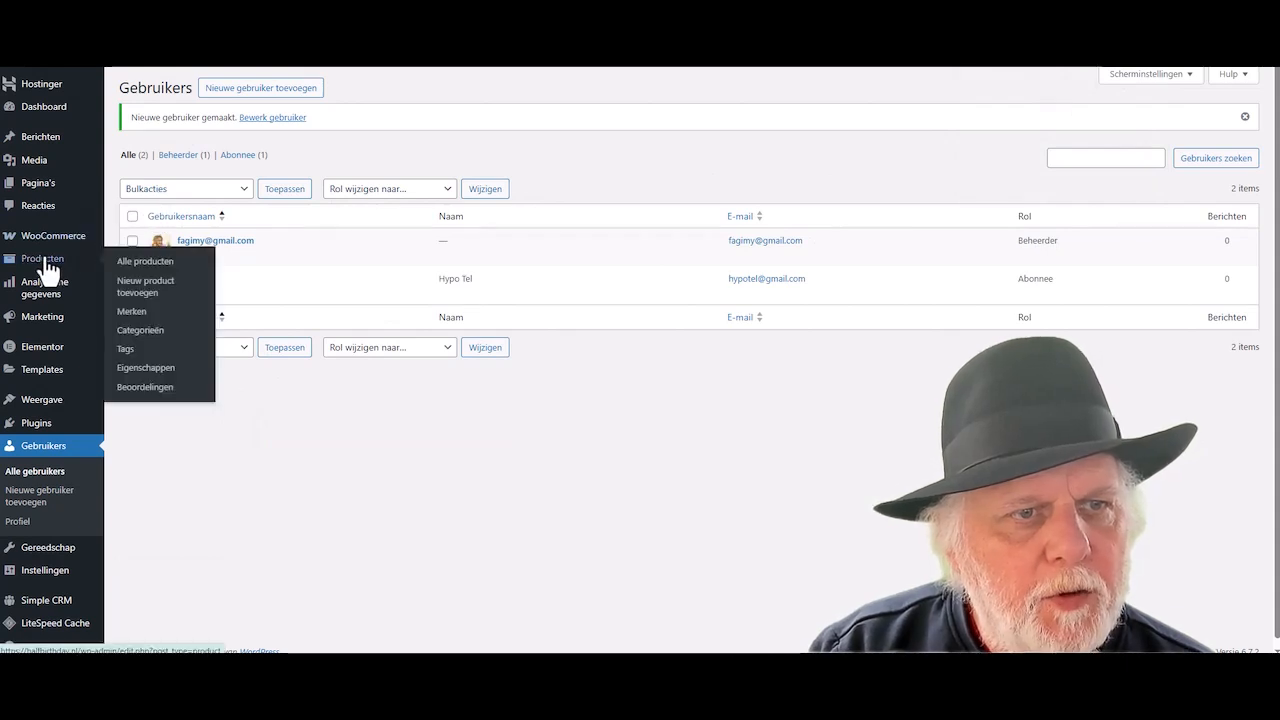
click(147, 293)
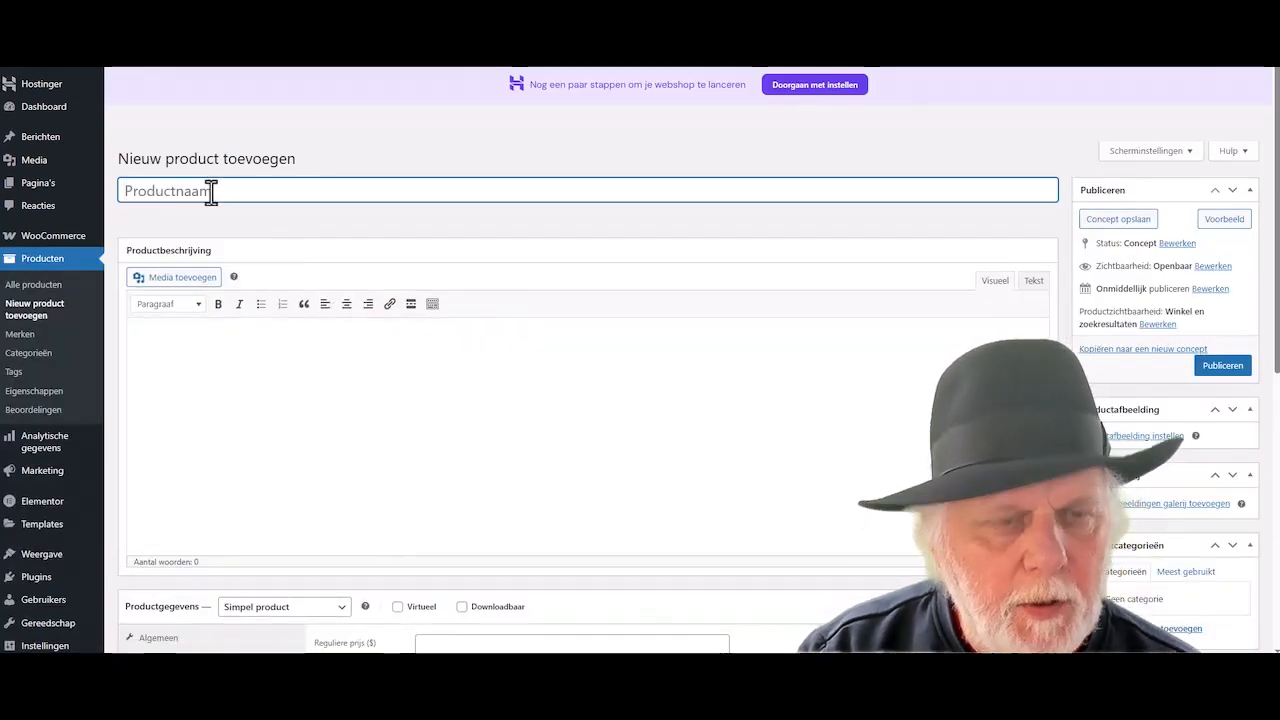
text(Plugin)
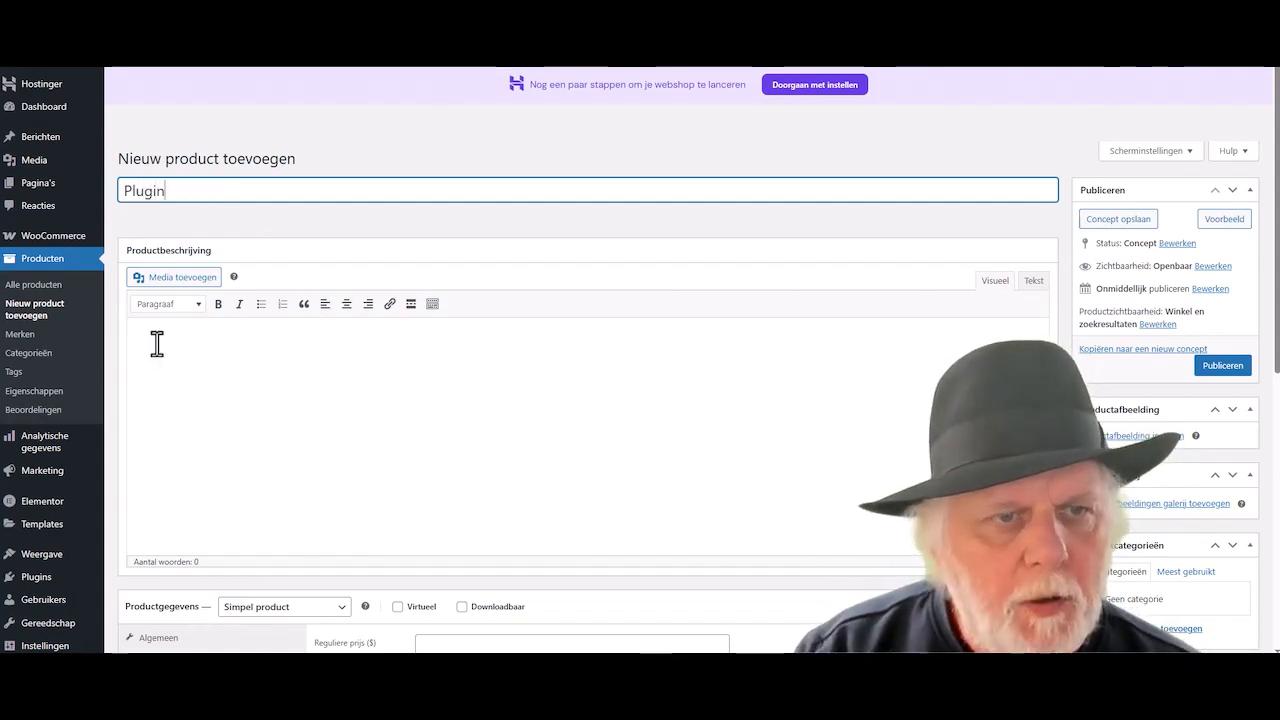
click(157, 343)
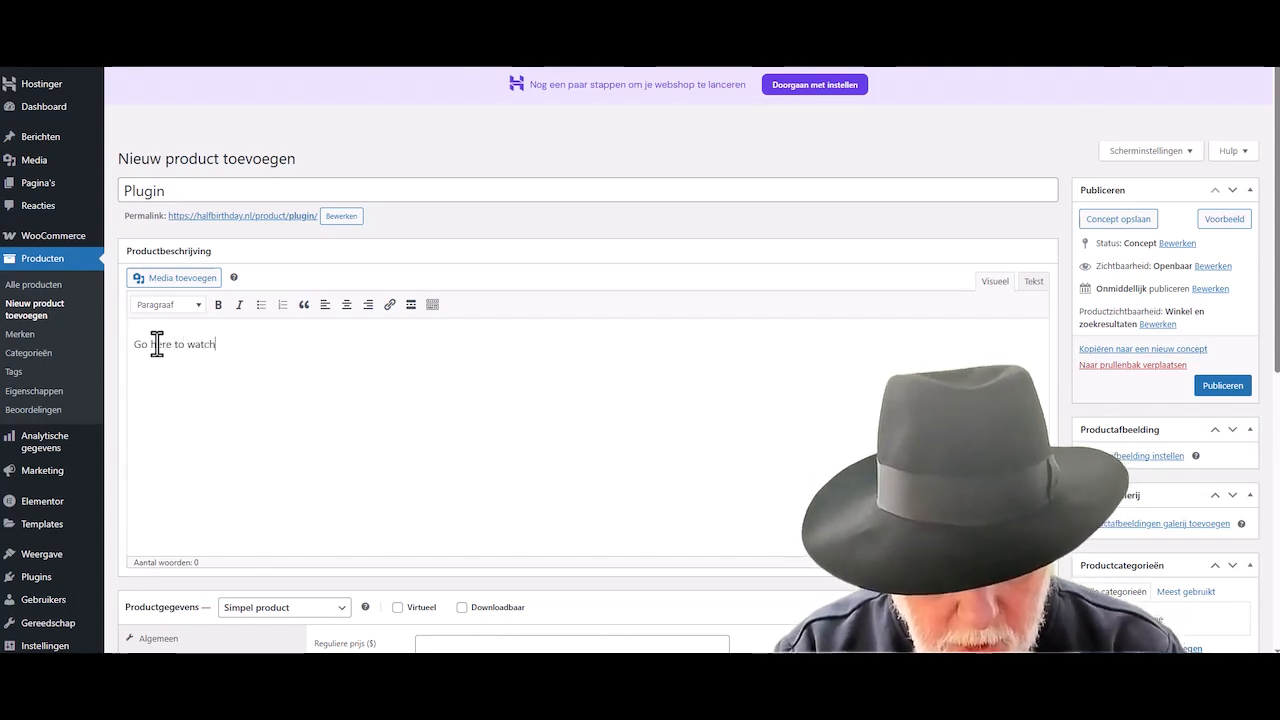
text(orial!)
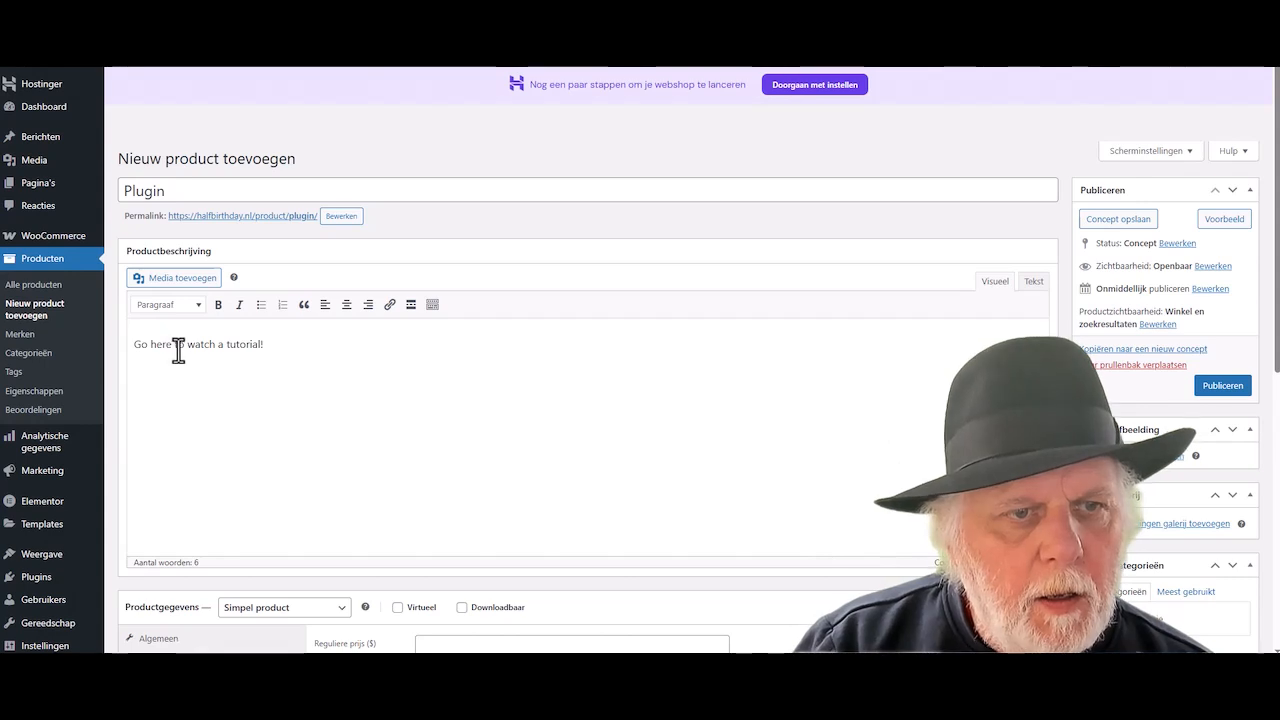
drag(171, 345, 162, 346)
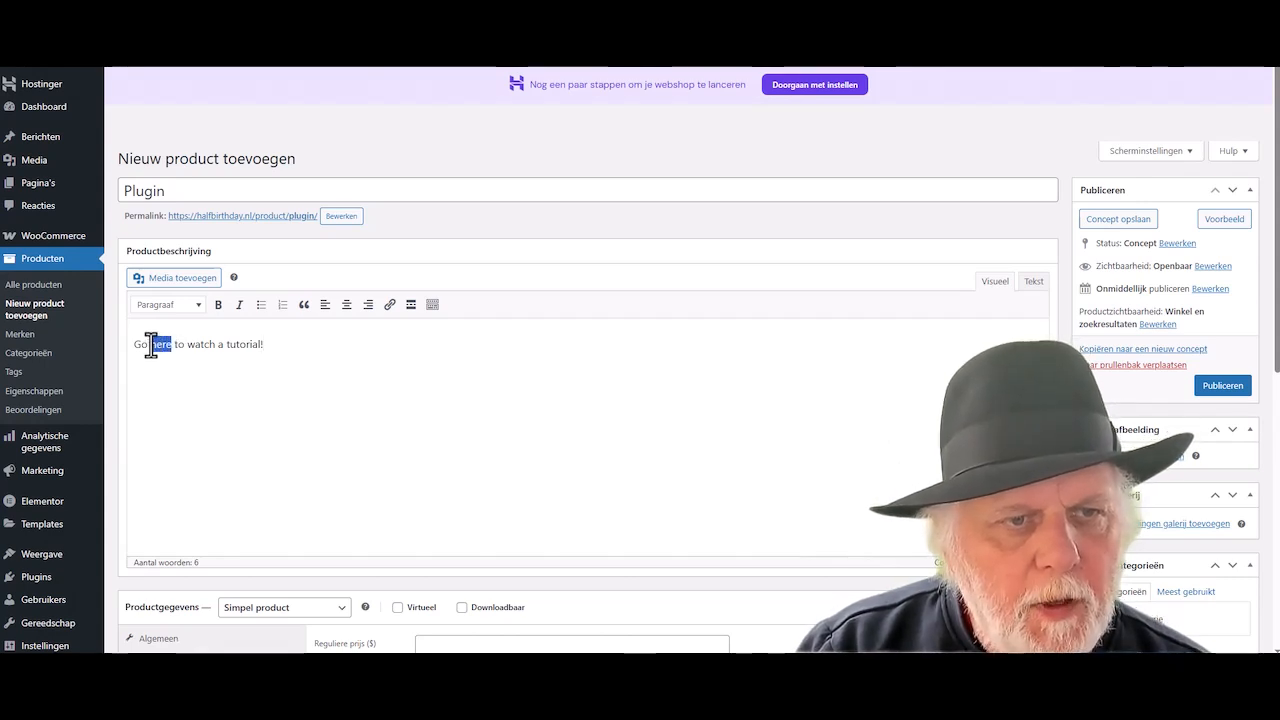
click(389, 305)
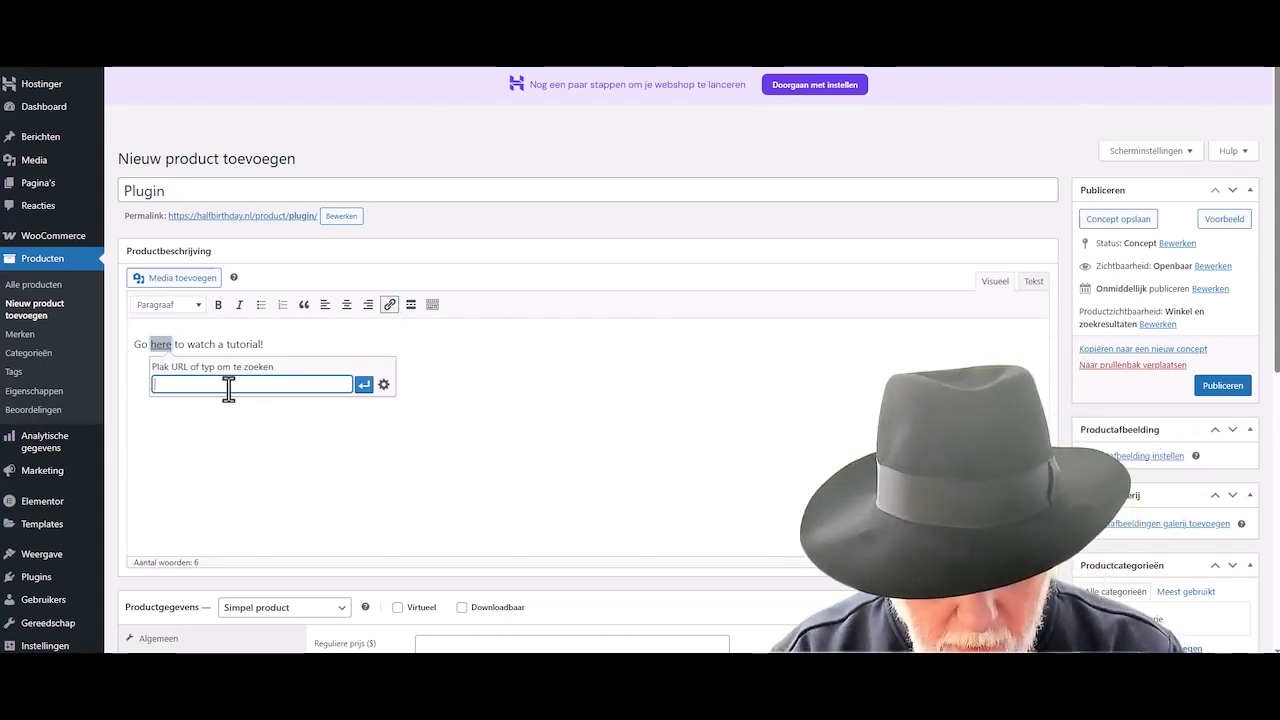
text(https)
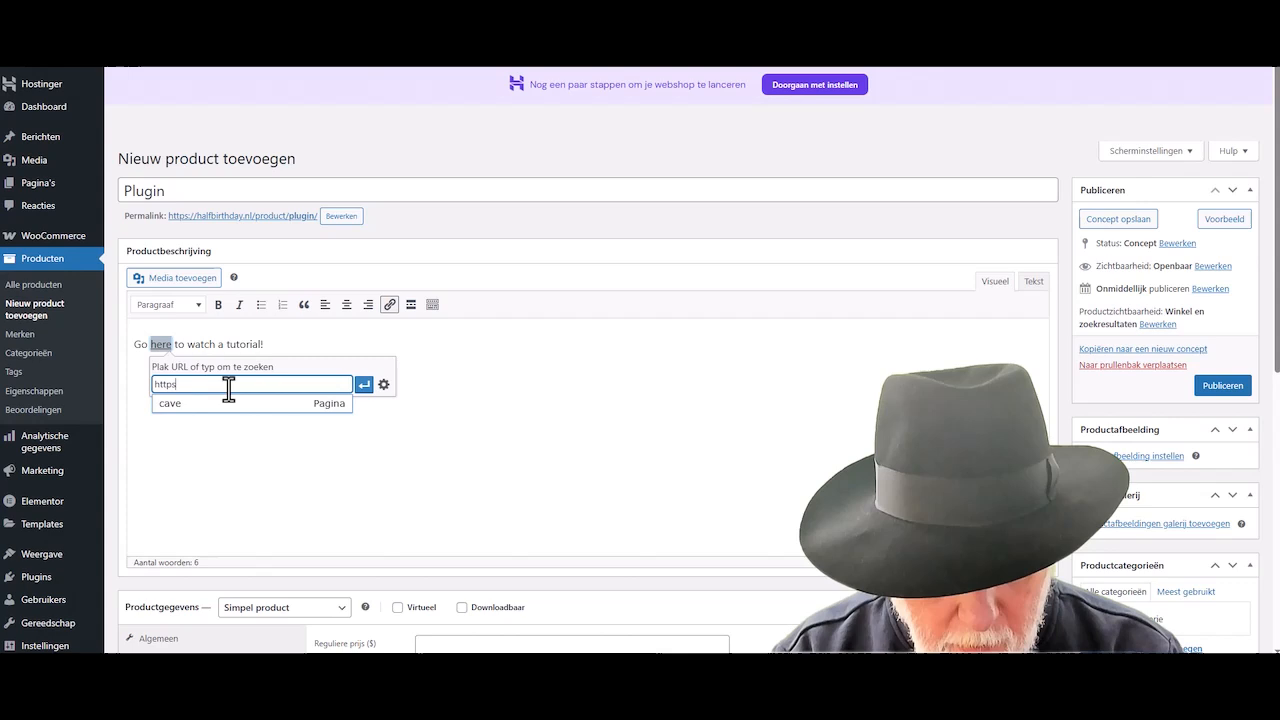
text(://g)
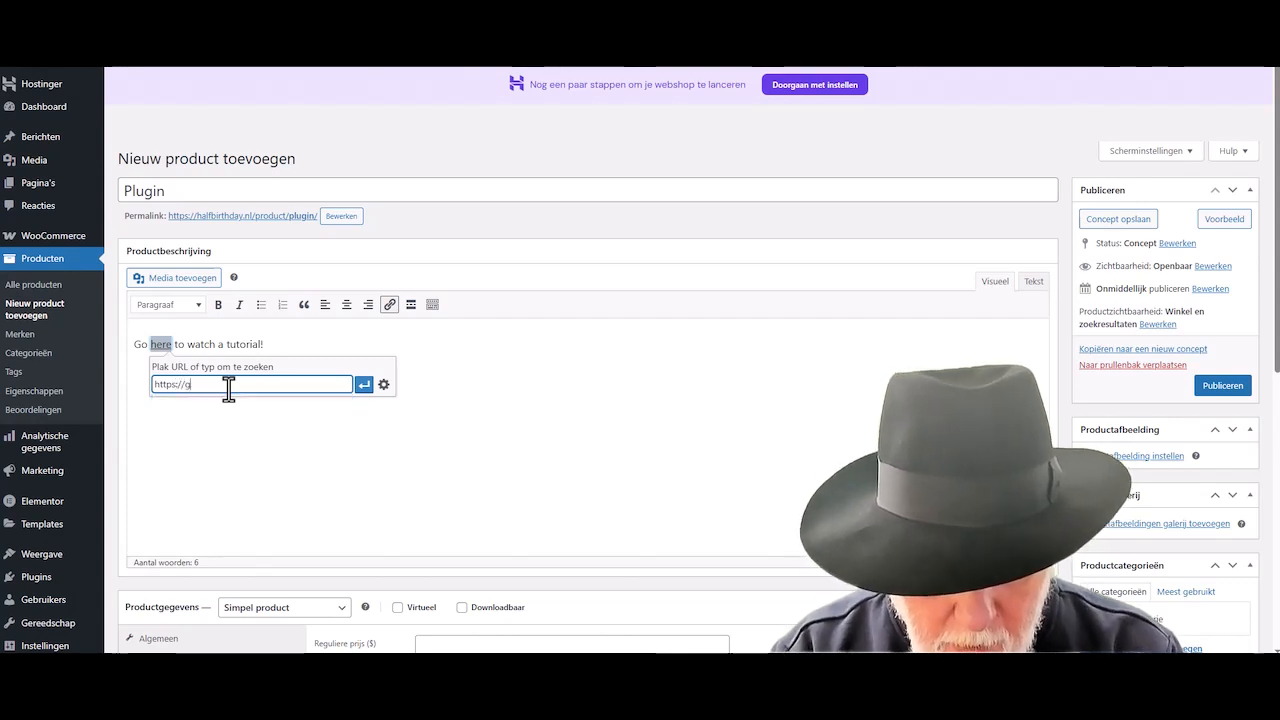
text(oogle.co)
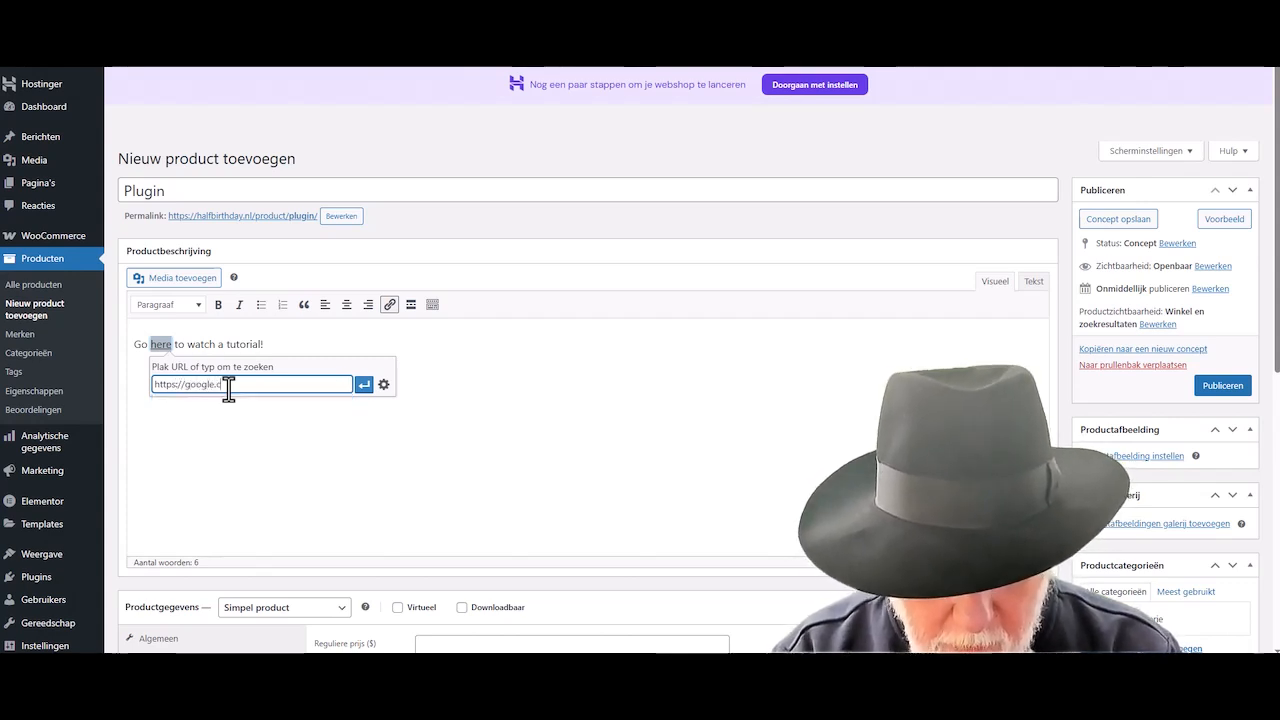
text(m)
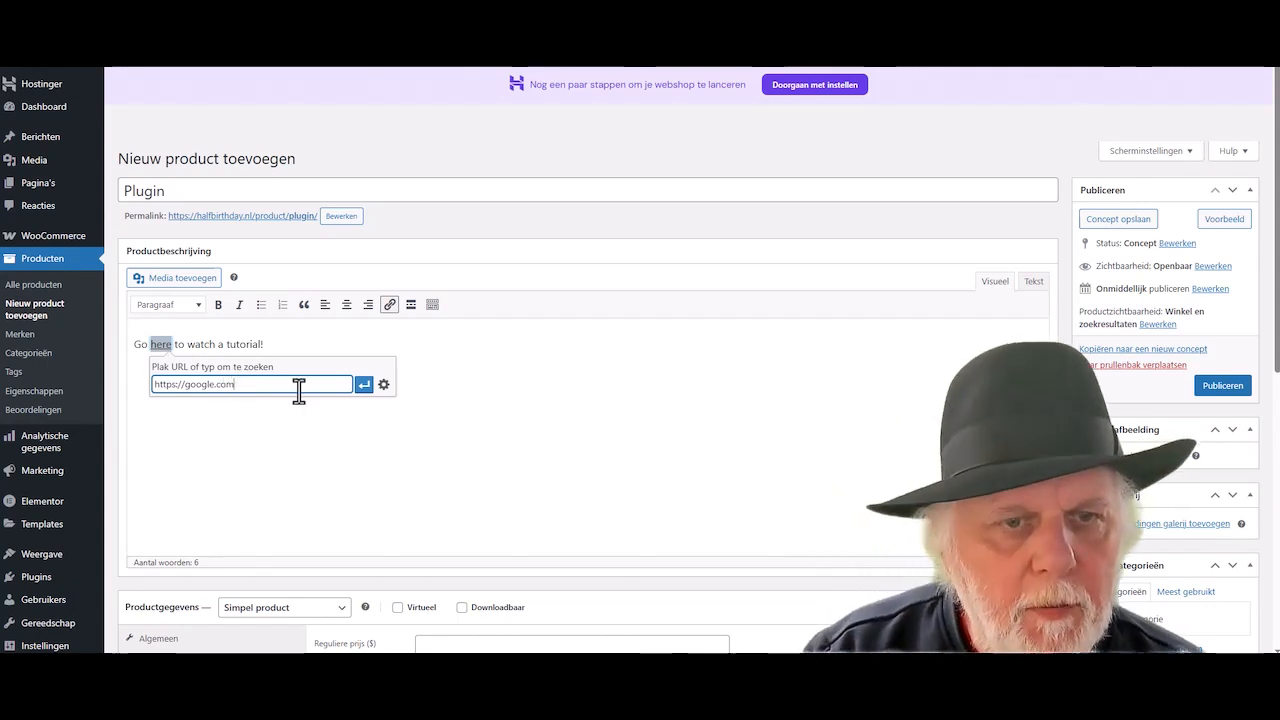
click(363, 385)
click(215, 369)
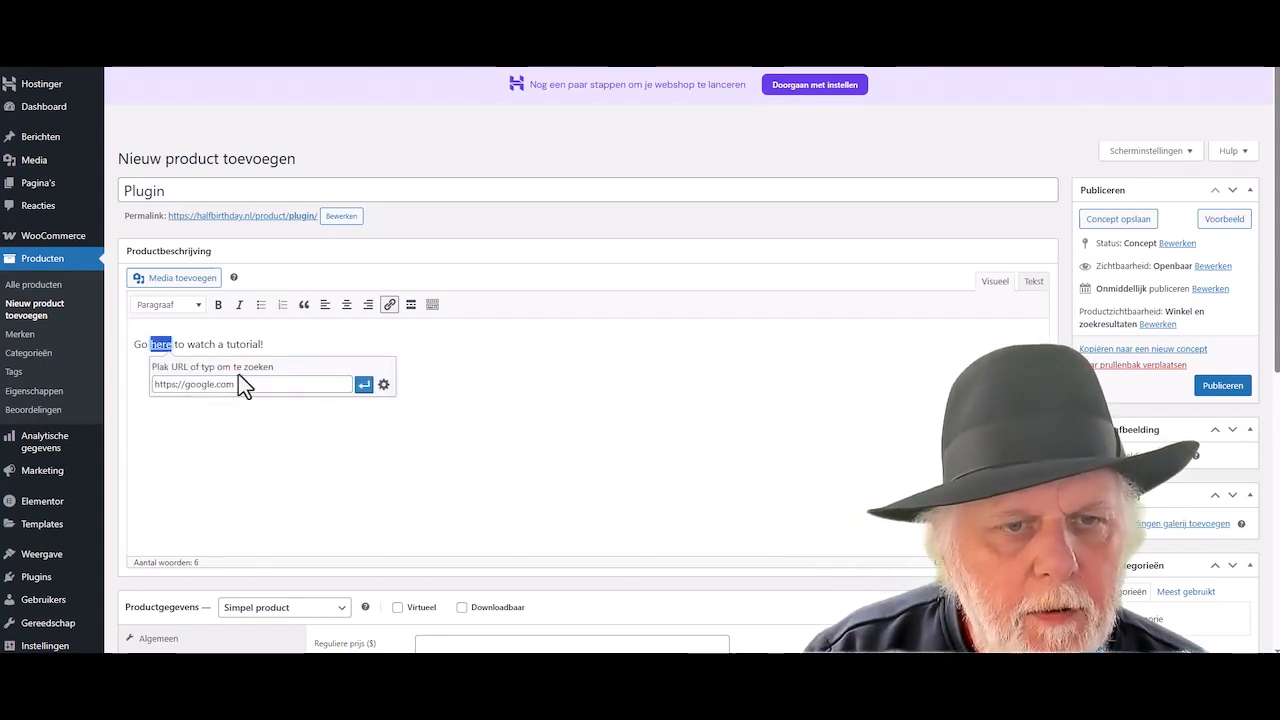
click(386, 388)
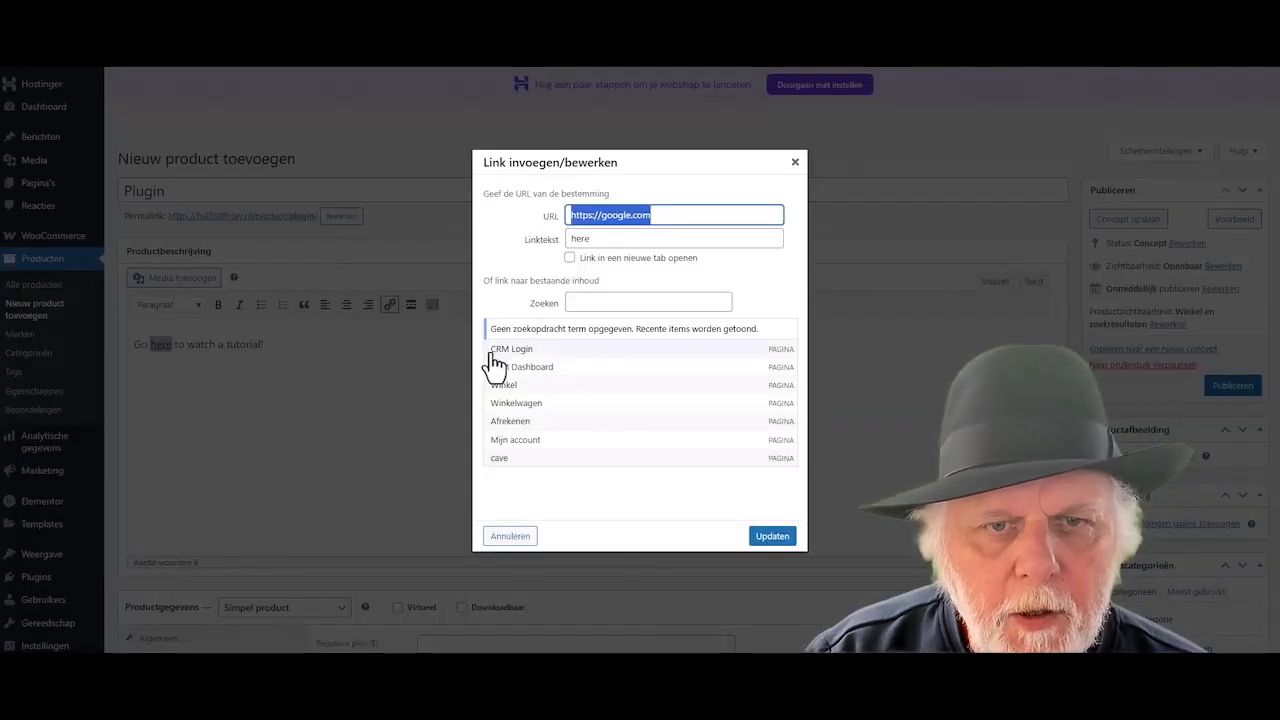
click(572, 258)
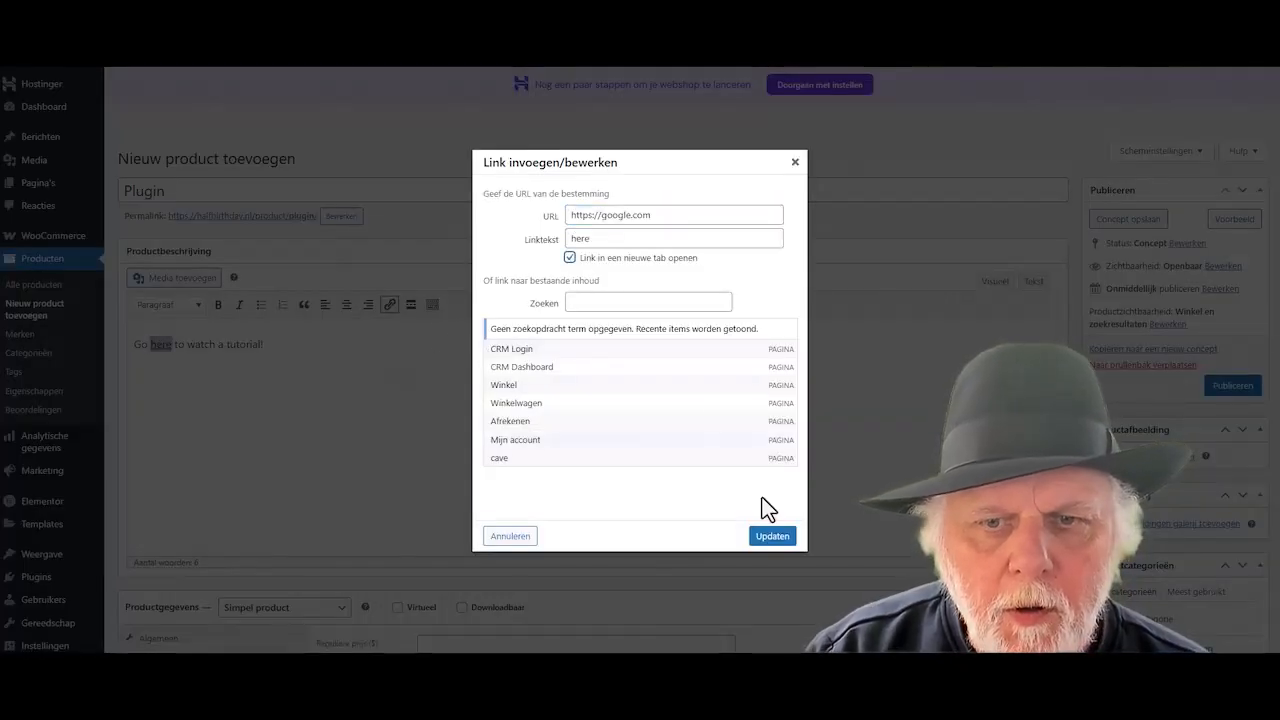
click(773, 537)
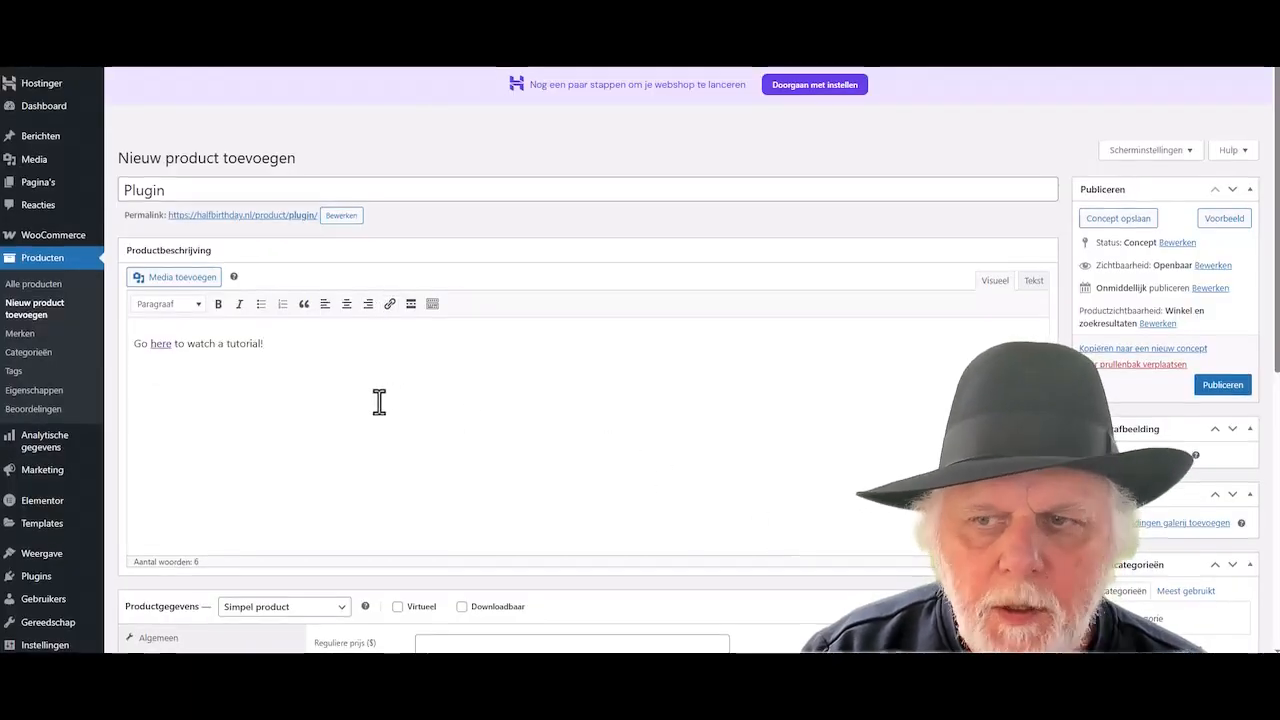
- Make the product downloadable and add a download file named 'Plugin test'
scroll(379, 404, down, 3)
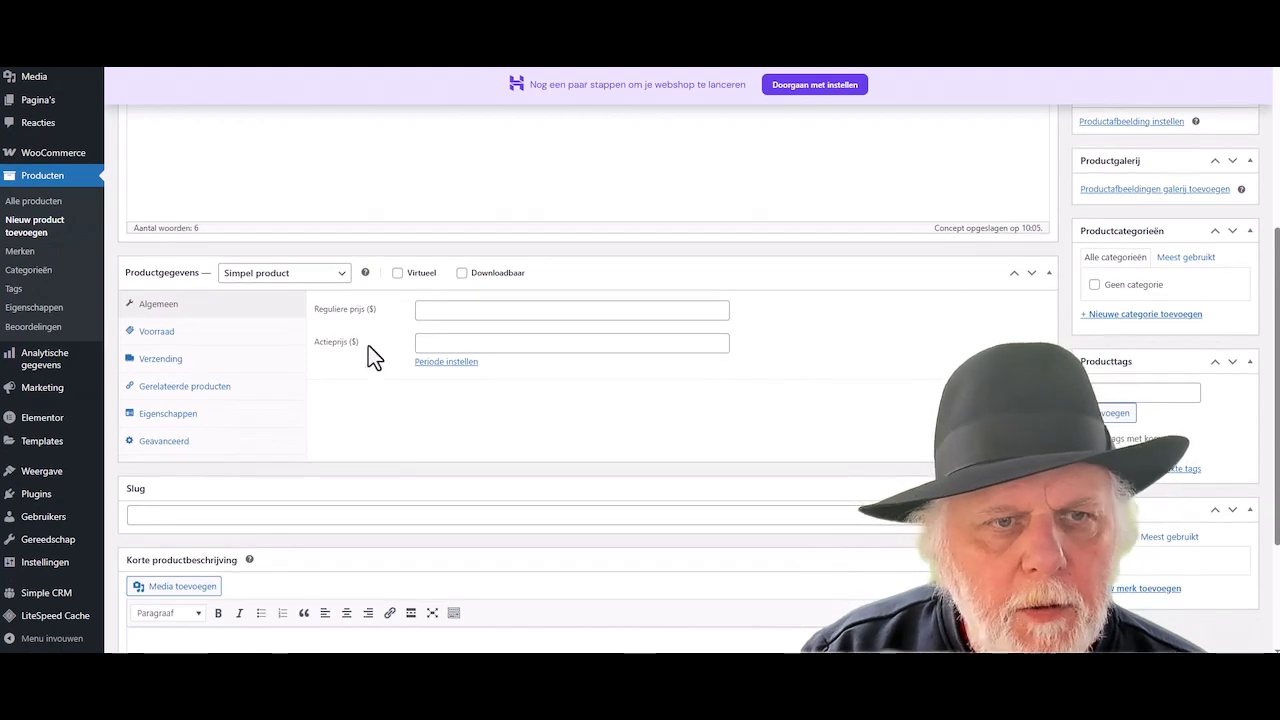
click(461, 273)
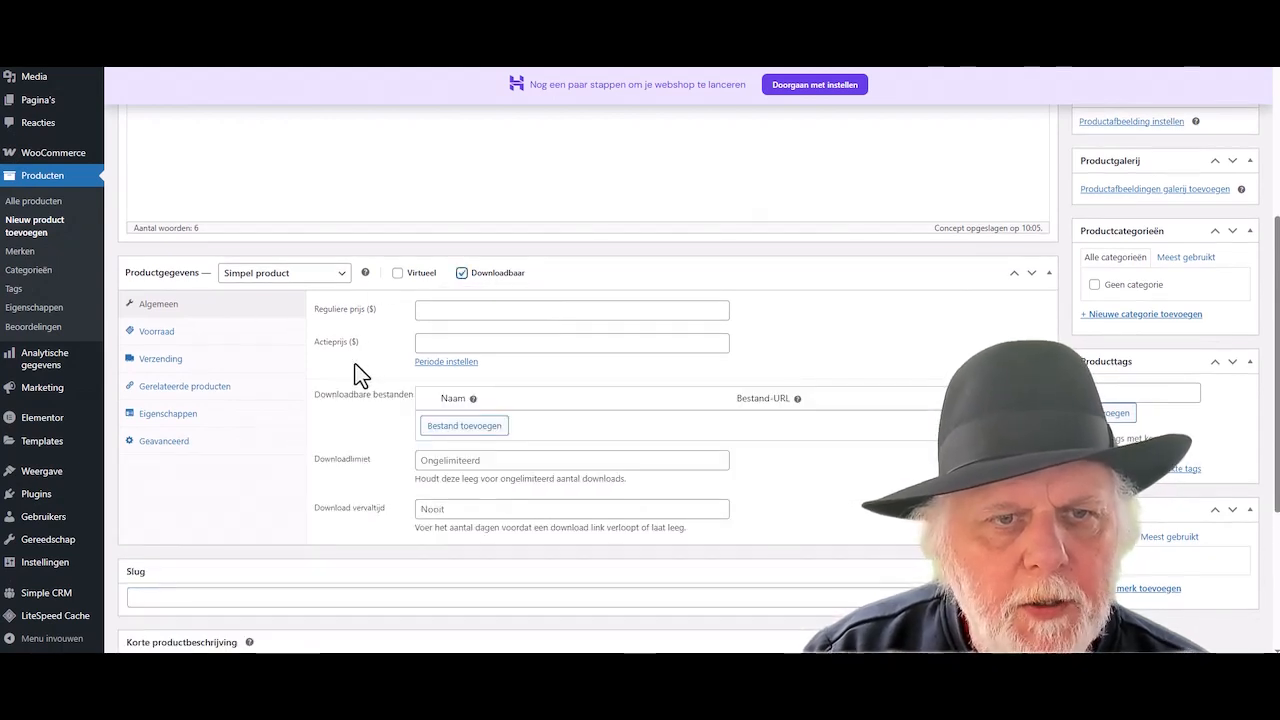
scroll(313, 410, down, 1)
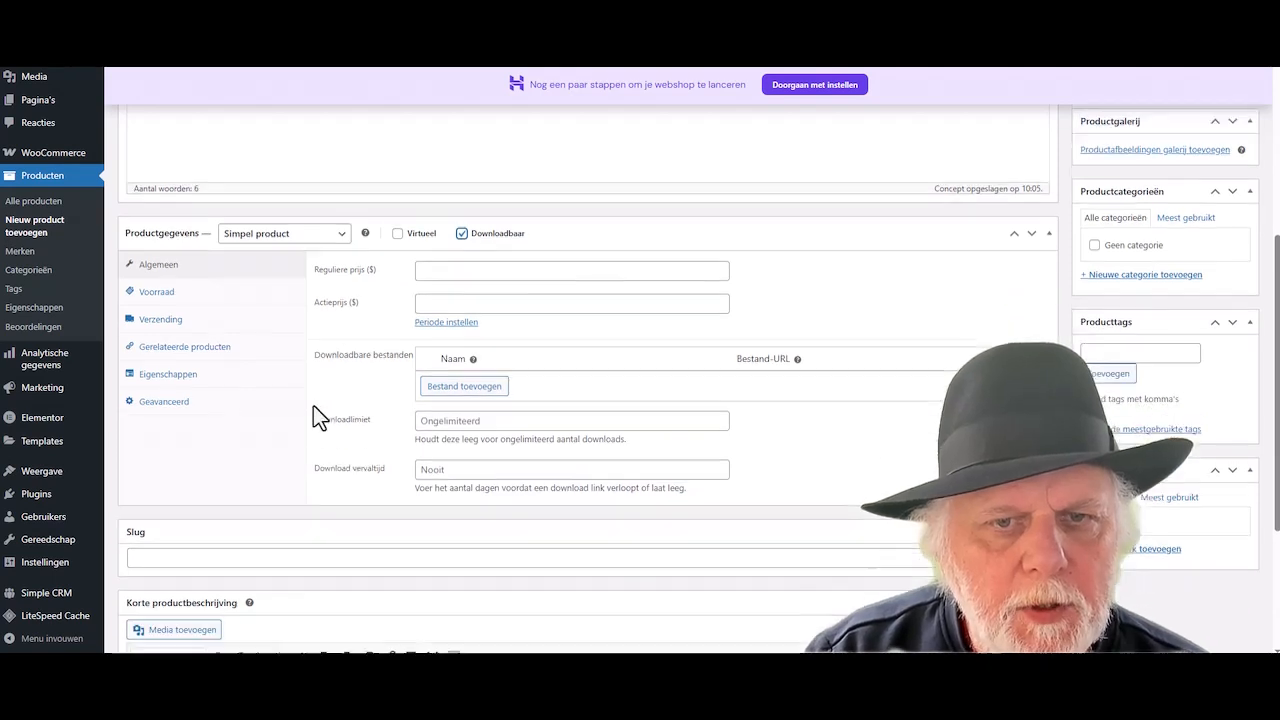
click(458, 360)
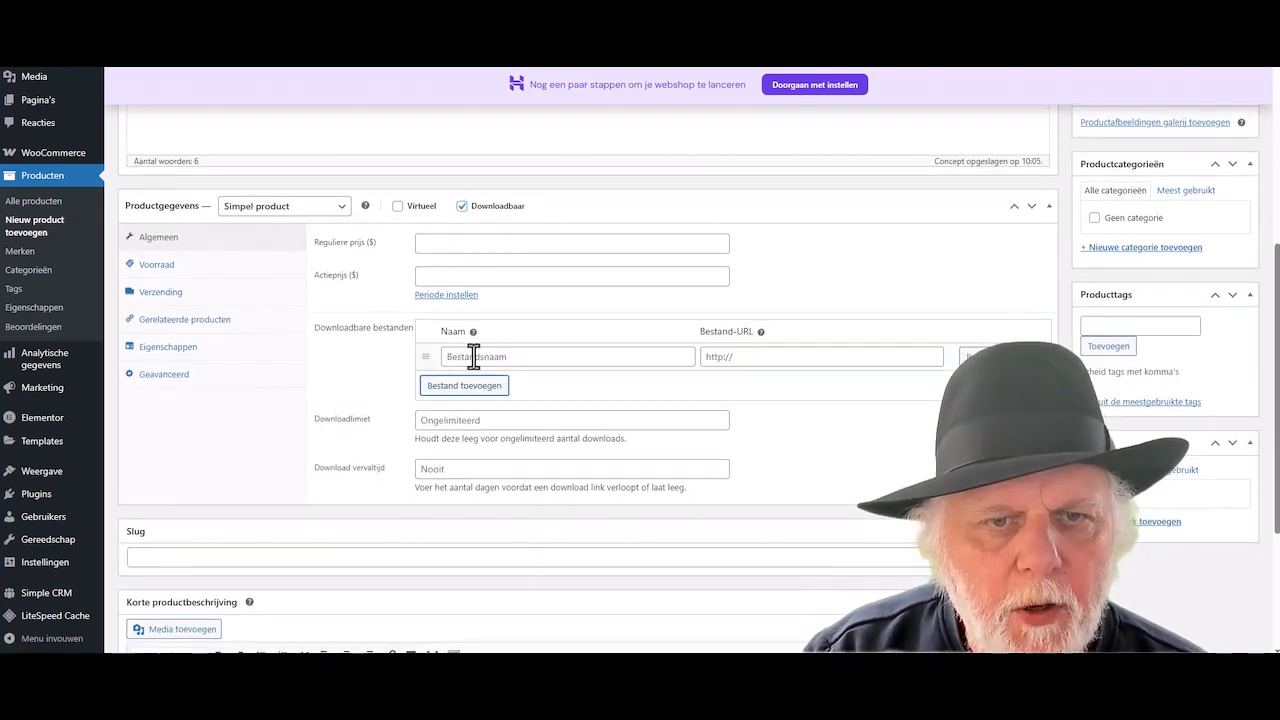
click(472, 357)
text(Plugin te)
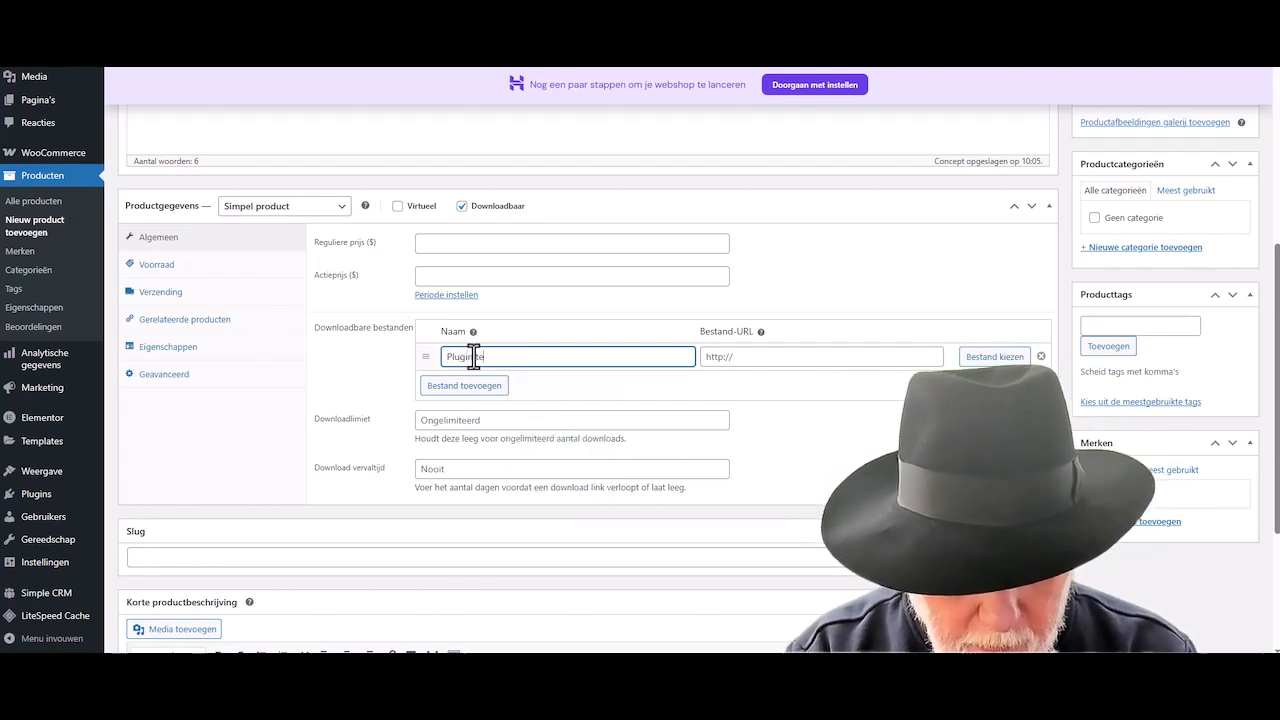
text(st)
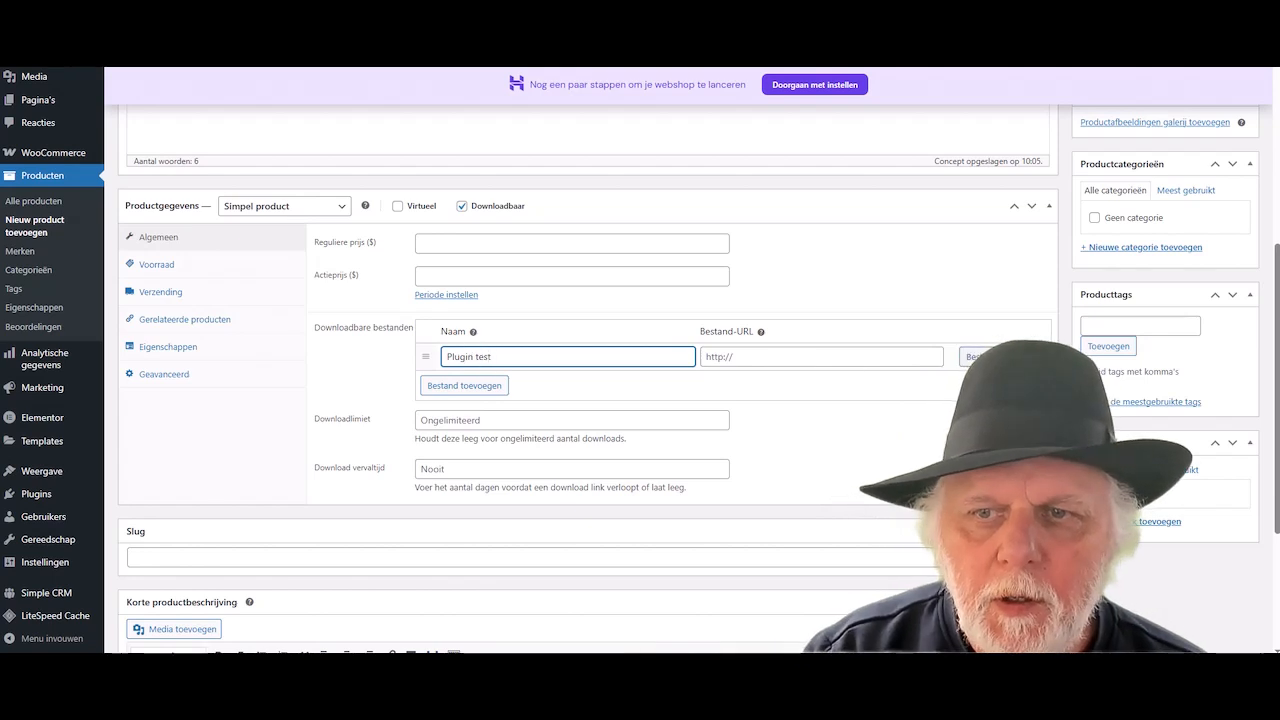
- Set the file to the cave-met-vuur-links.mp4 upload and publish the product
click(958, 357)
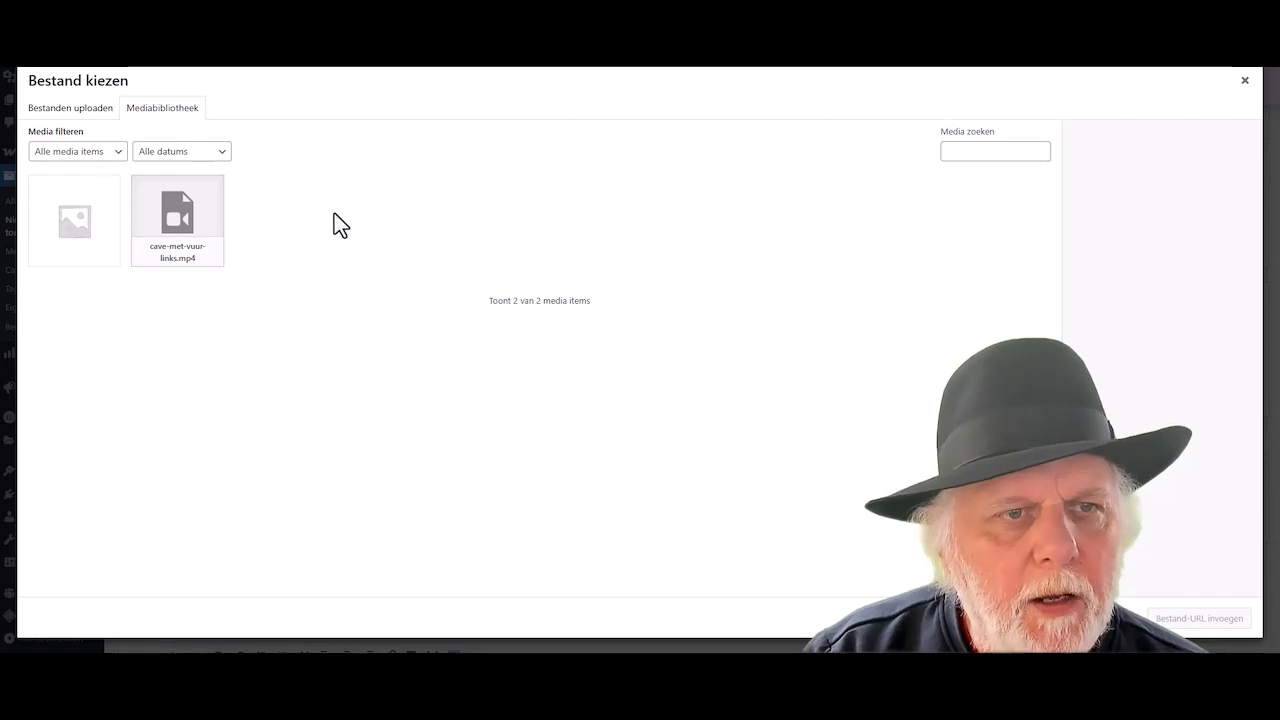
click(175, 230)
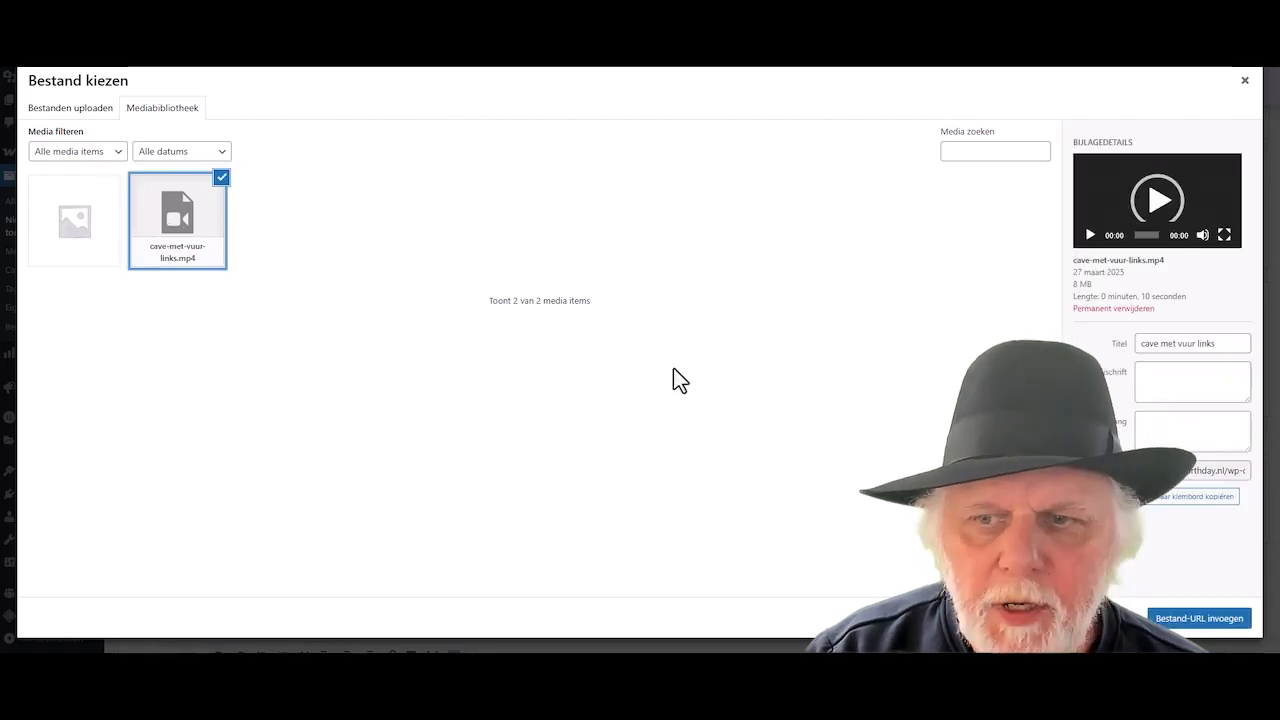
click(1216, 620)
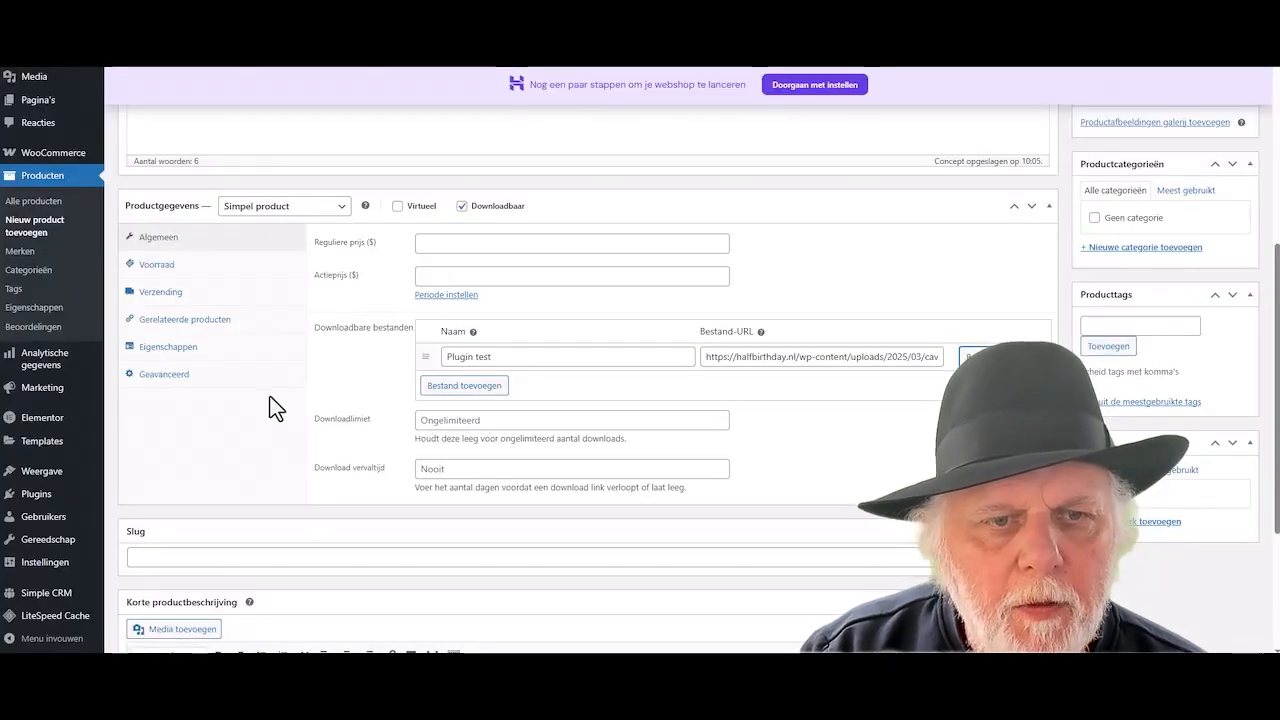
scroll(268, 405, down, 3)
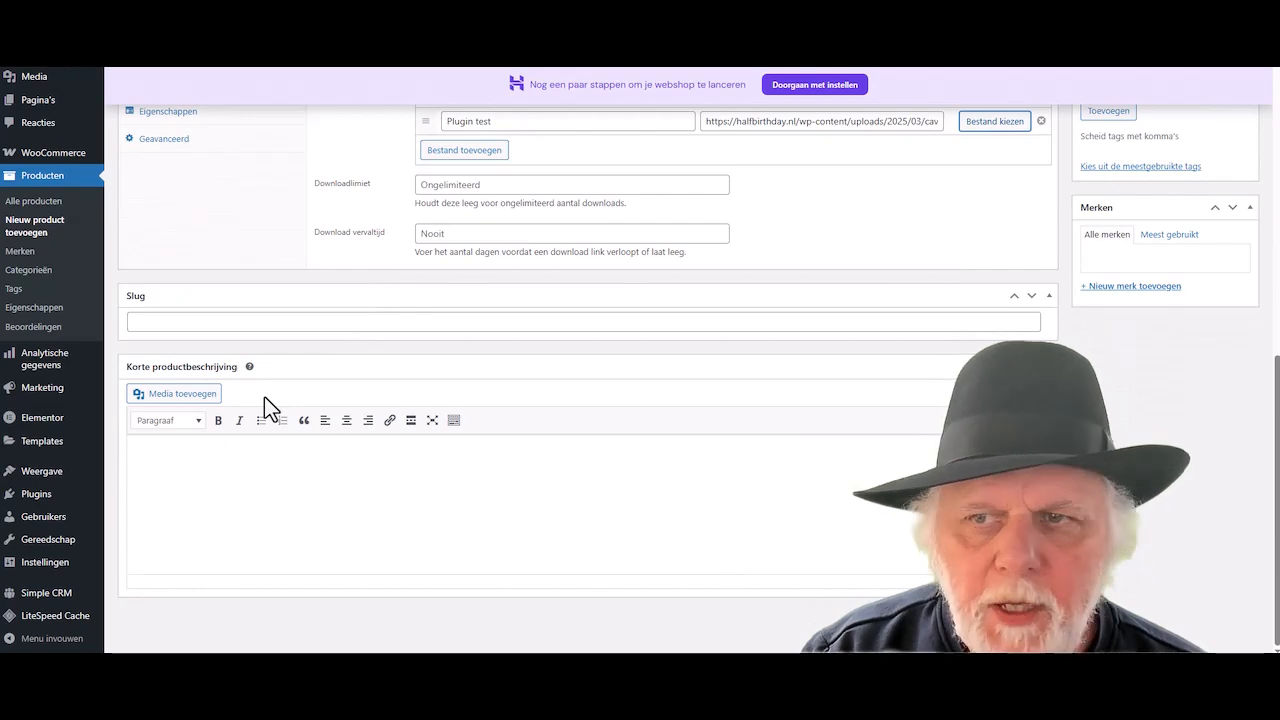
scroll(264, 396, up, 8)
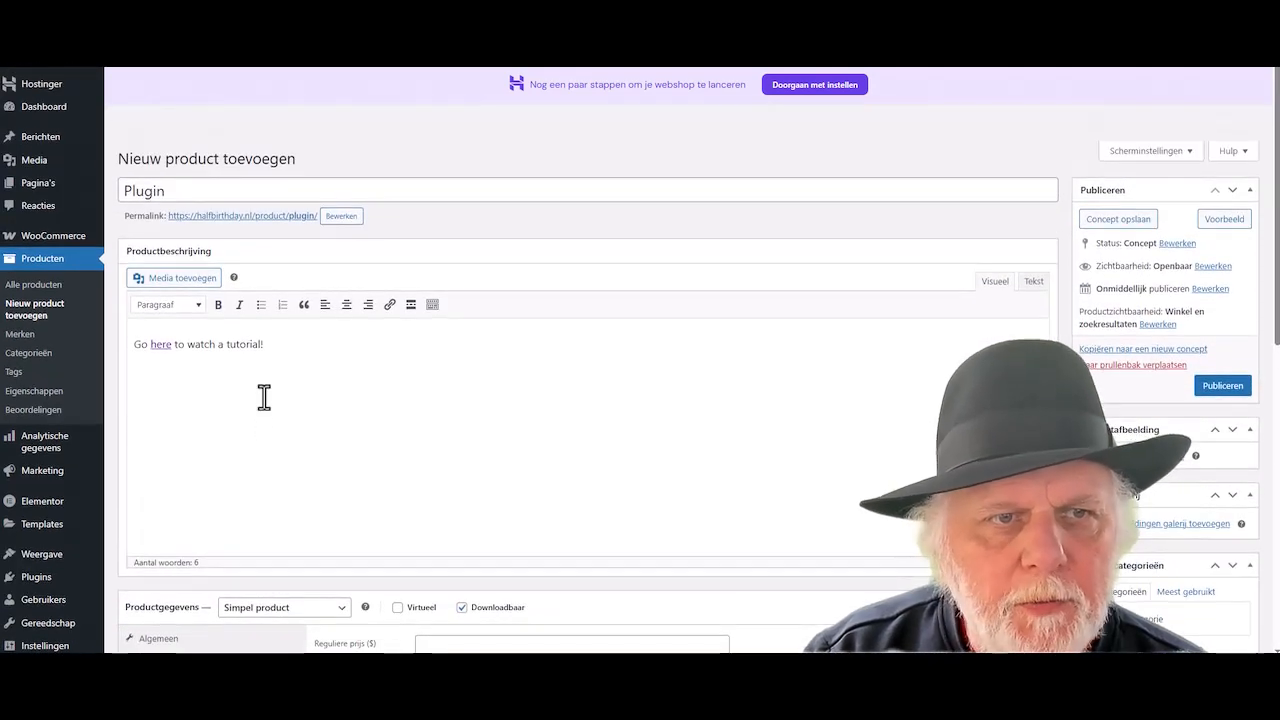
scroll(264, 400, down, 5)
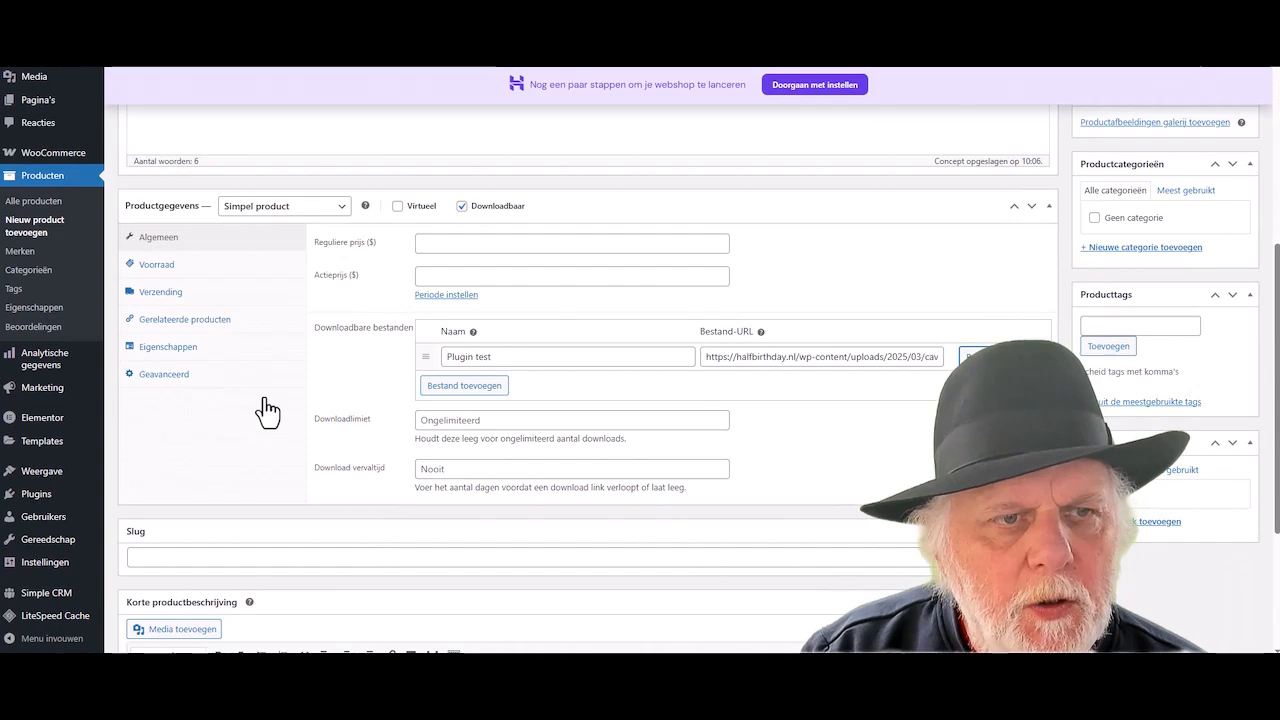
scroll(269, 399, up, 1)
scroll(273, 410, up, 5)
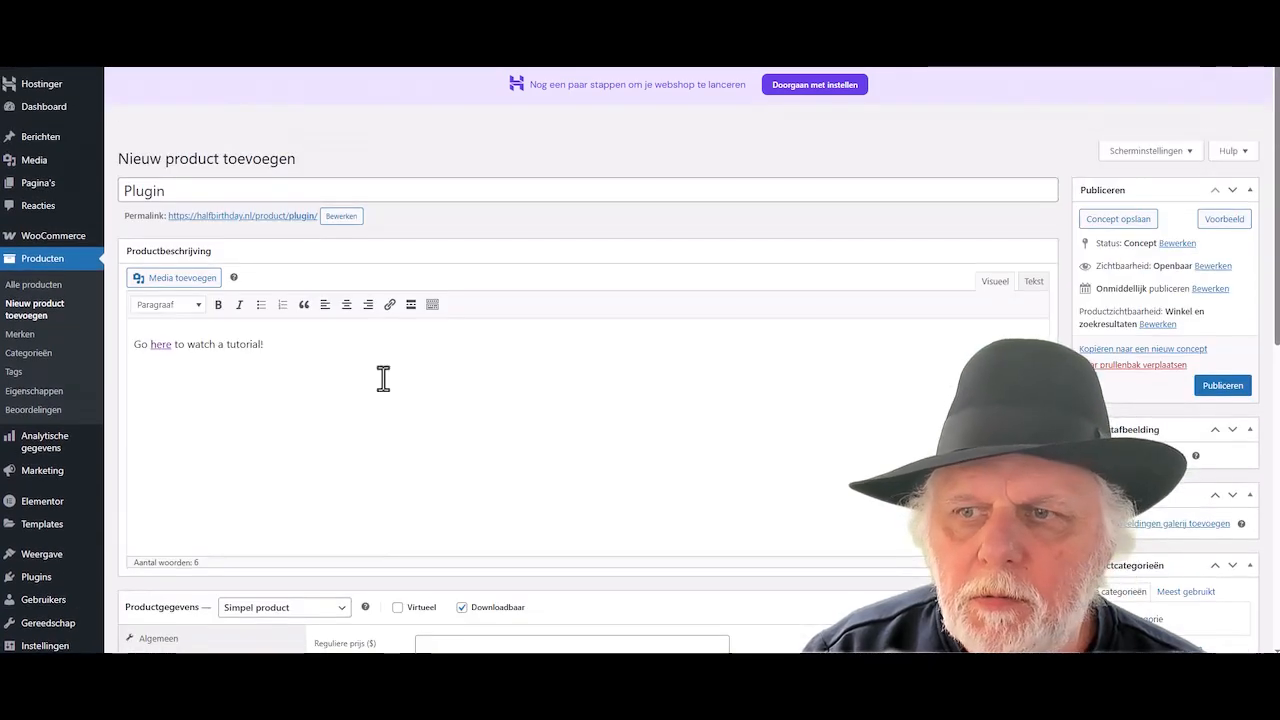
click(1221, 387)
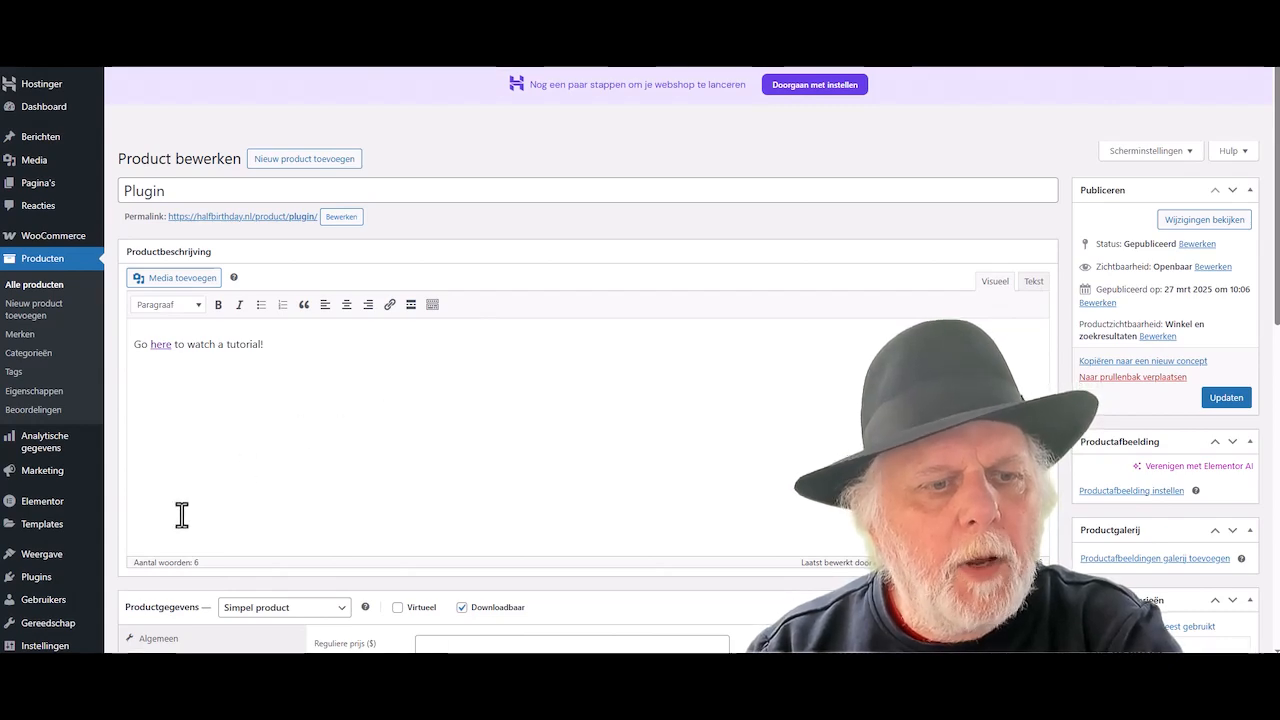
scroll(38, 545, down, 3)
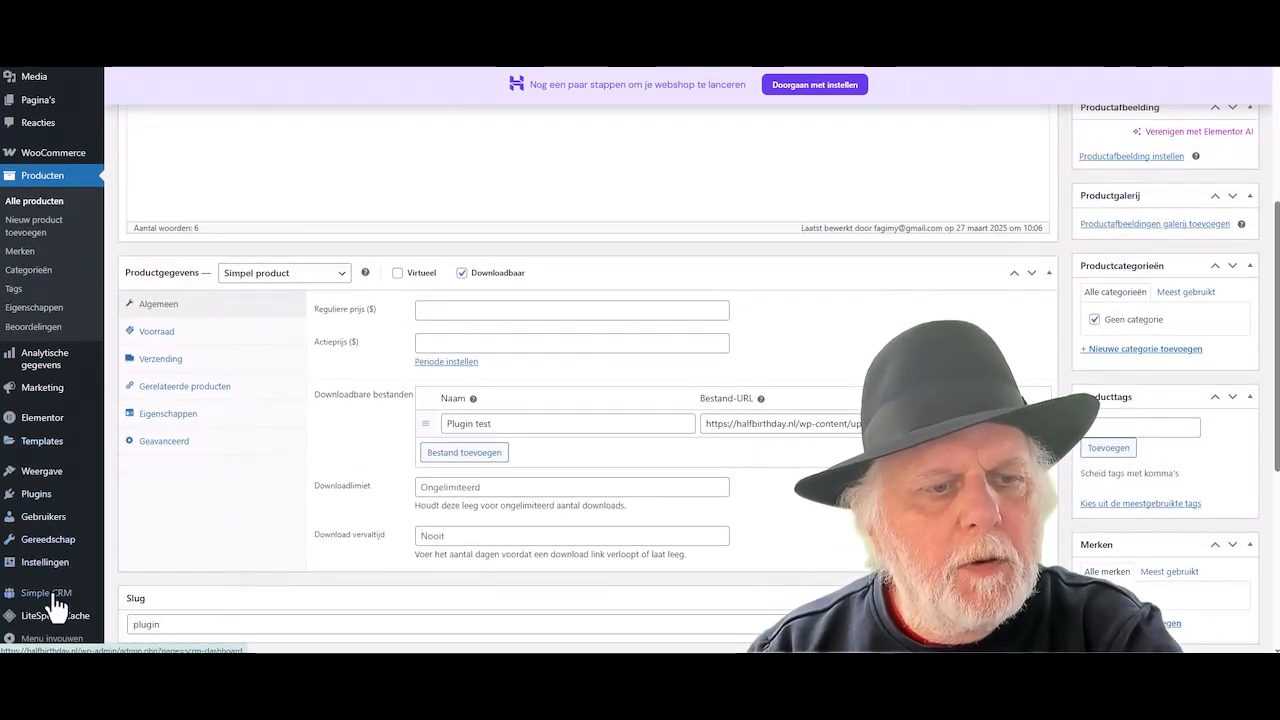
- On the Simple CRM page, select the second client user and the Plugin product, then assign
click(50, 592)
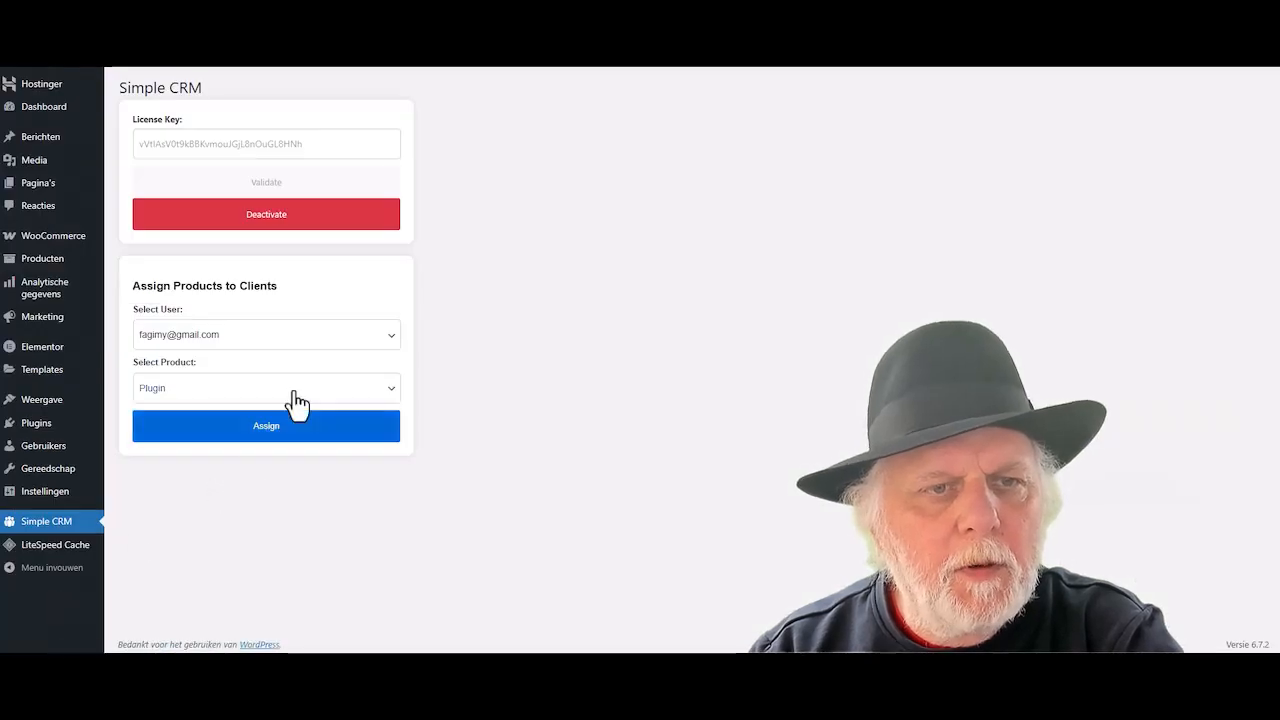
click(306, 345)
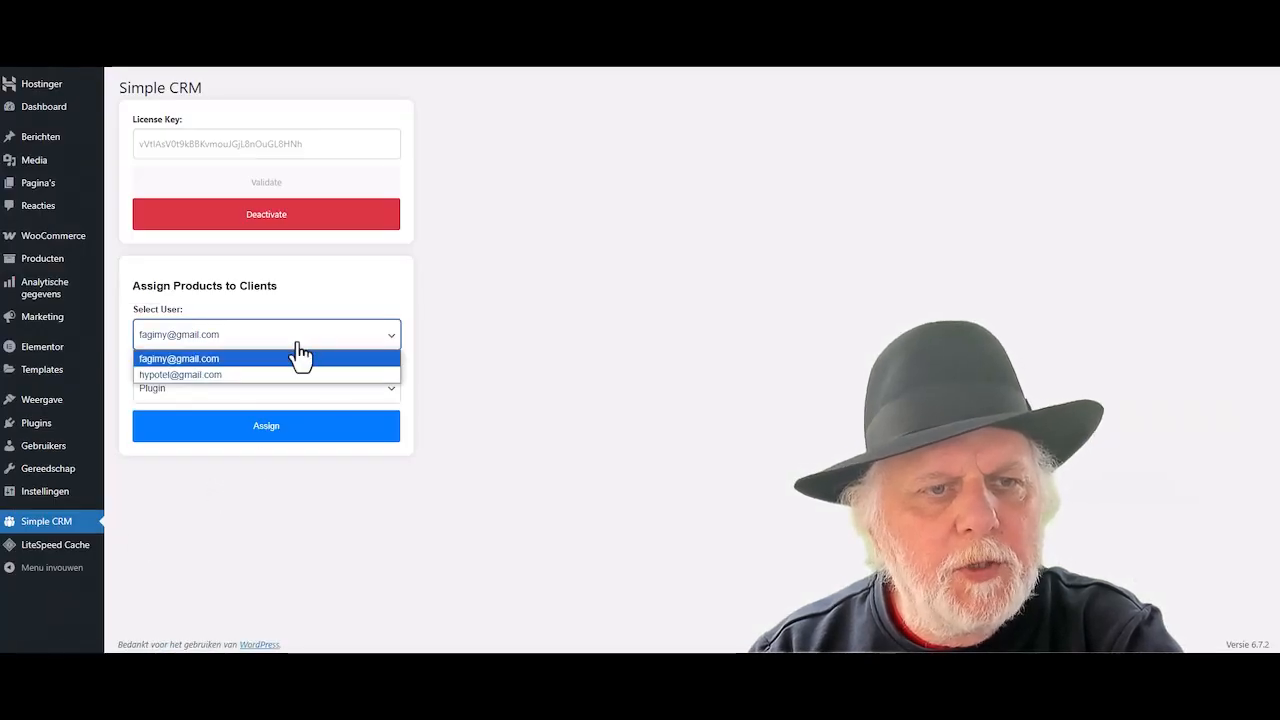
click(255, 376)
click(256, 393)
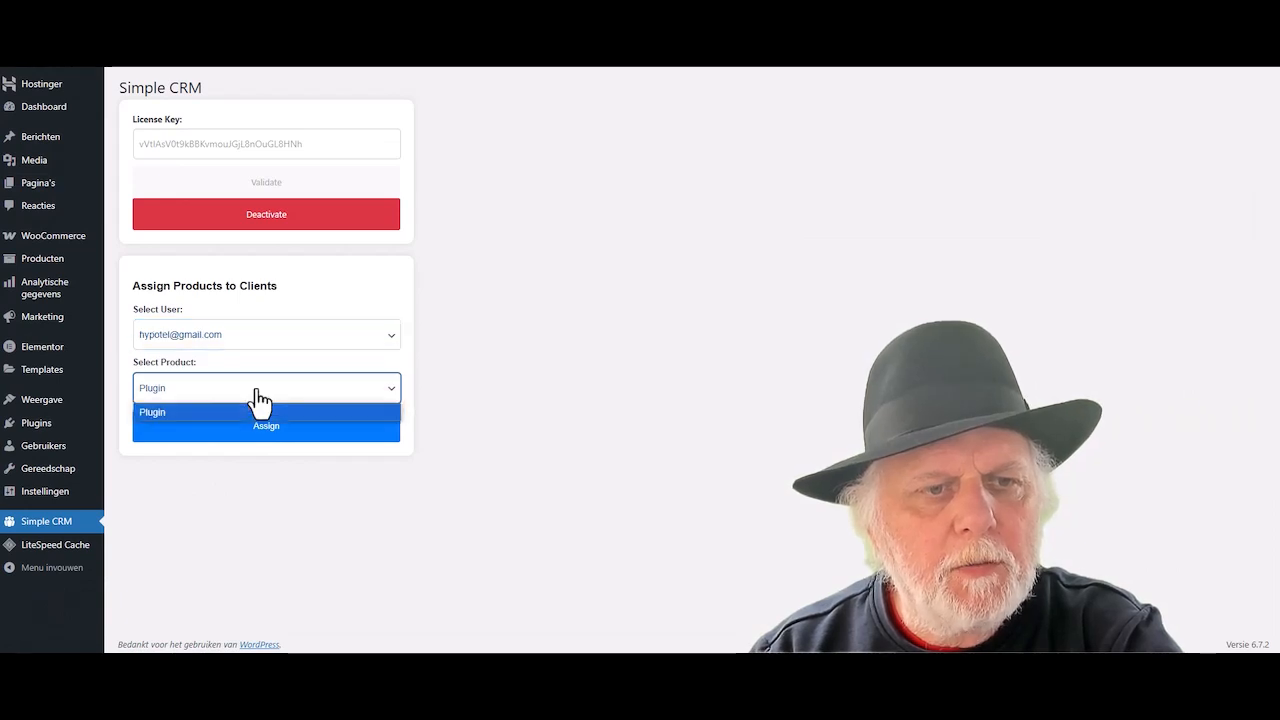
click(166, 412)
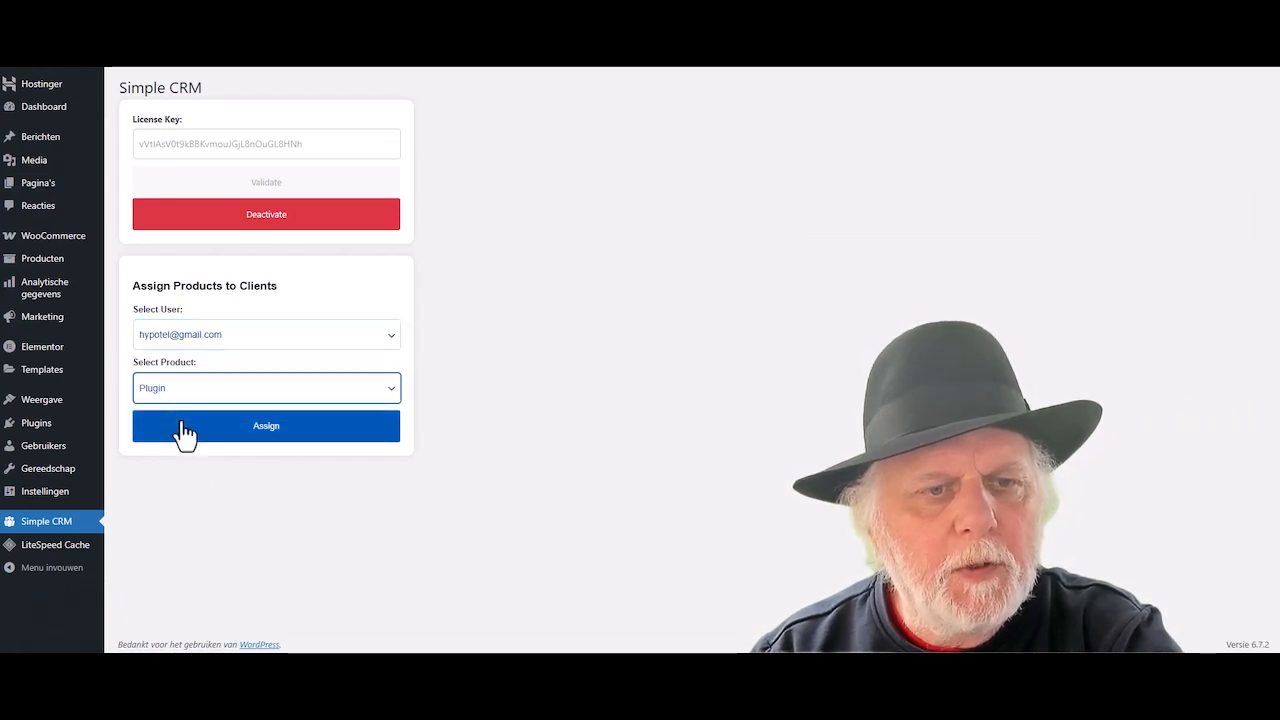
click(265, 435)
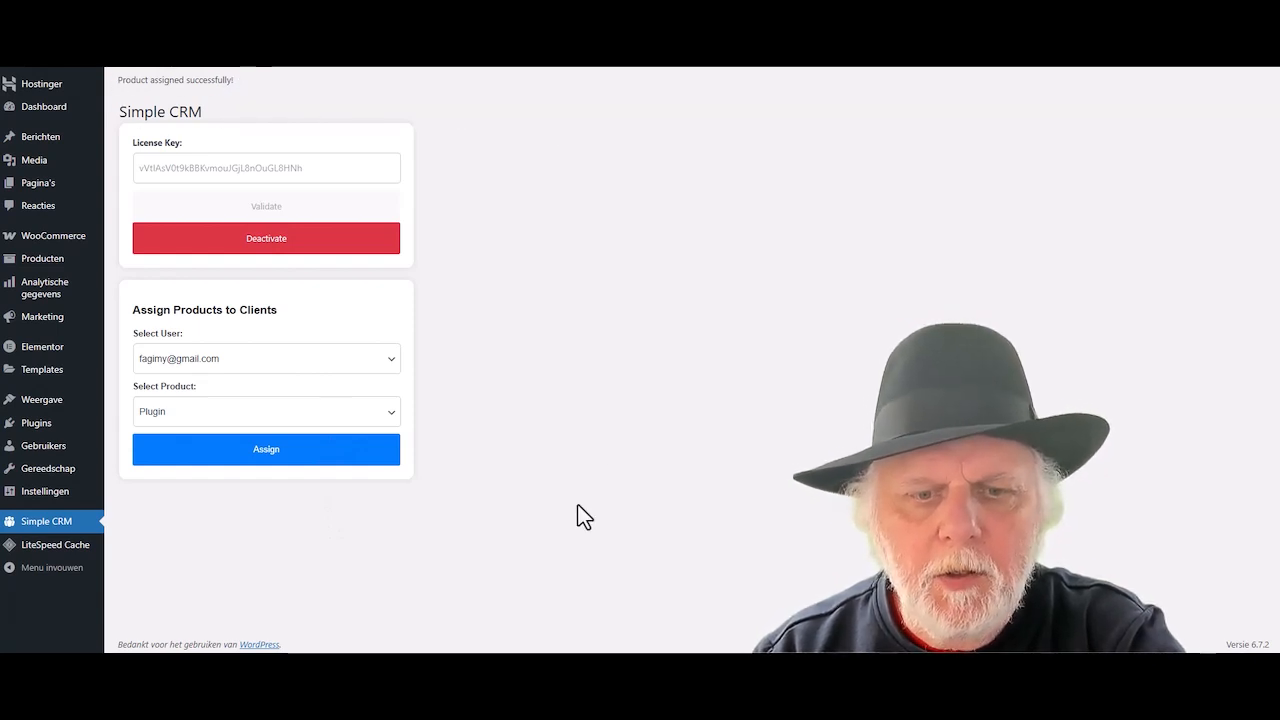
- Log in to the CRM client portal with the client's saved e-mail and password
mouse_move(490, 653)
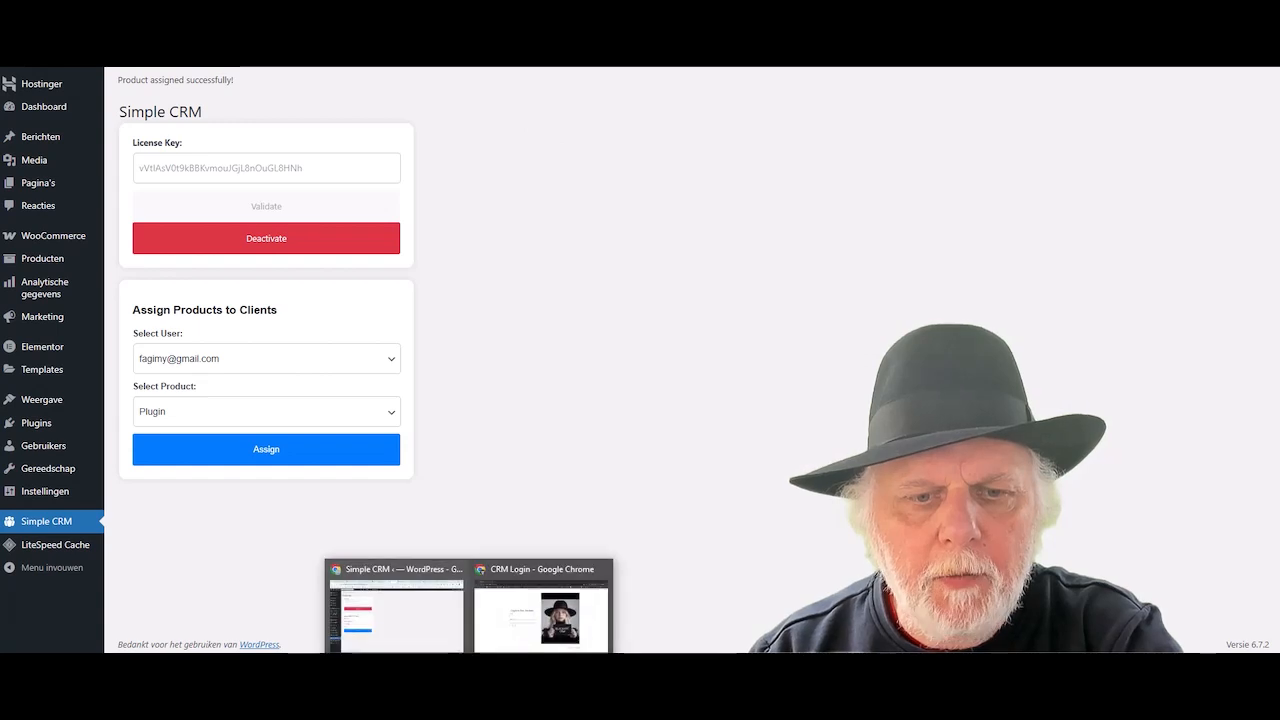
click(557, 625)
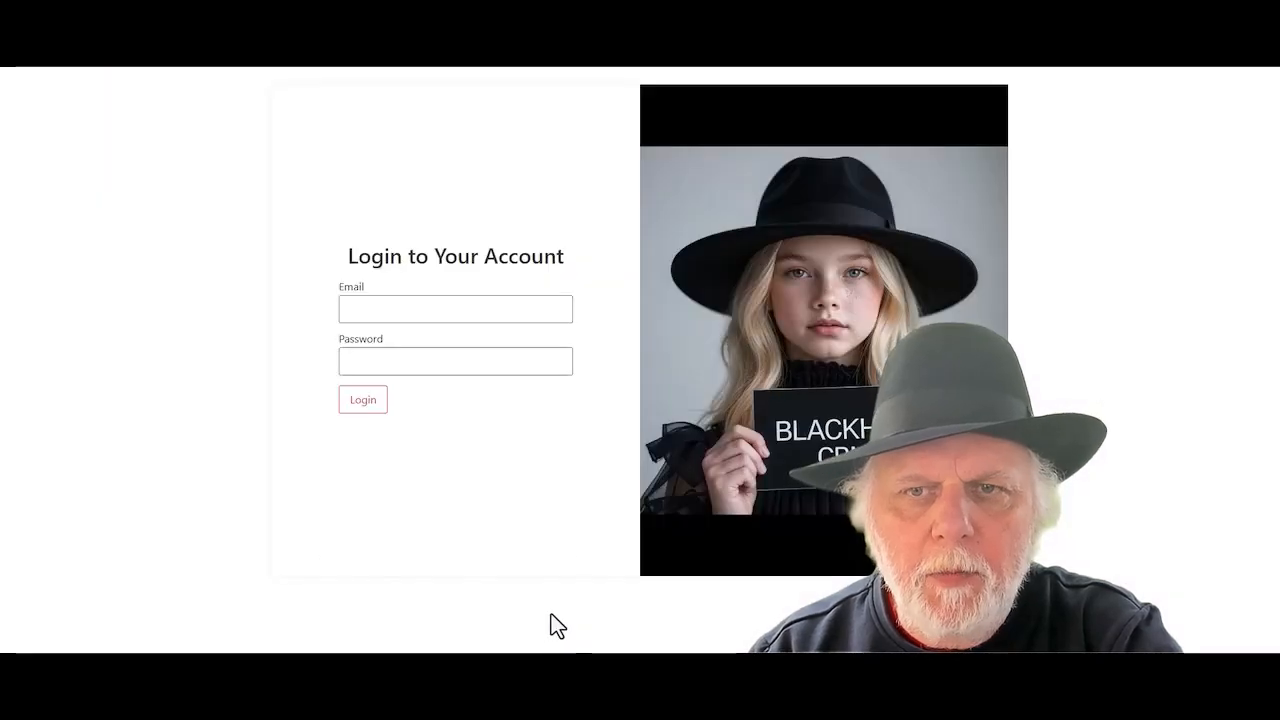
click(363, 310)
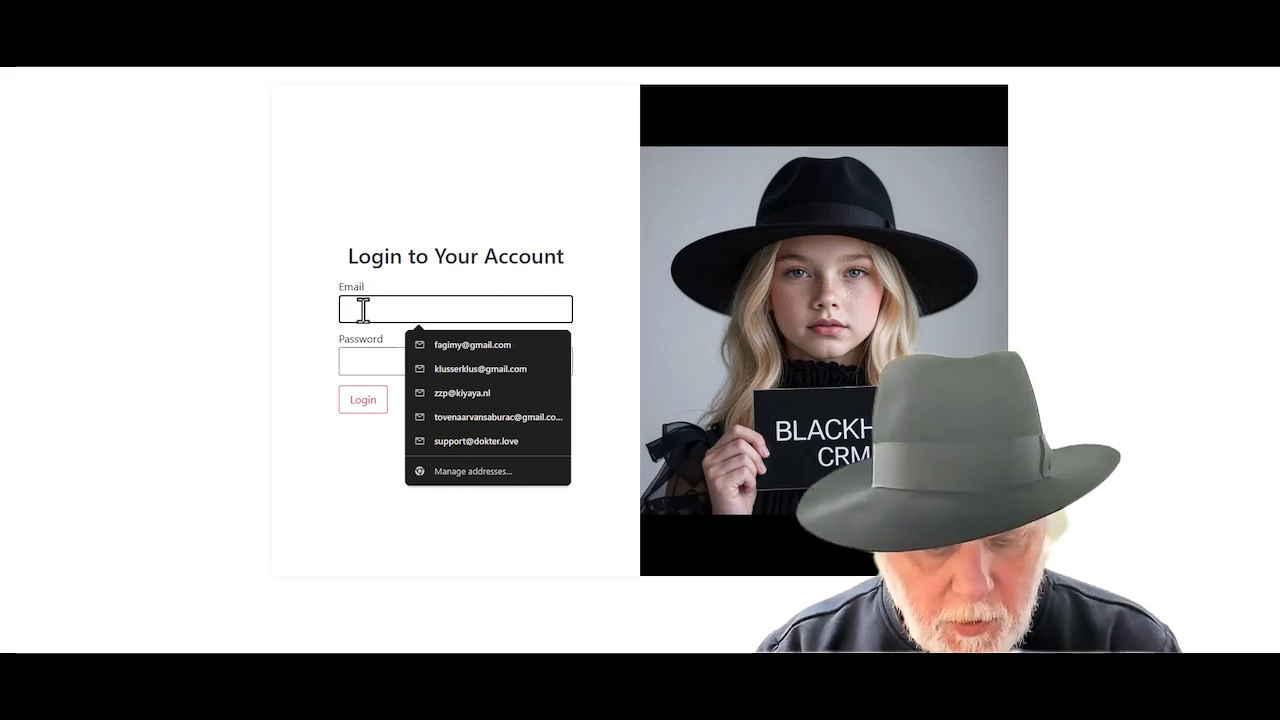
click(444, 348)
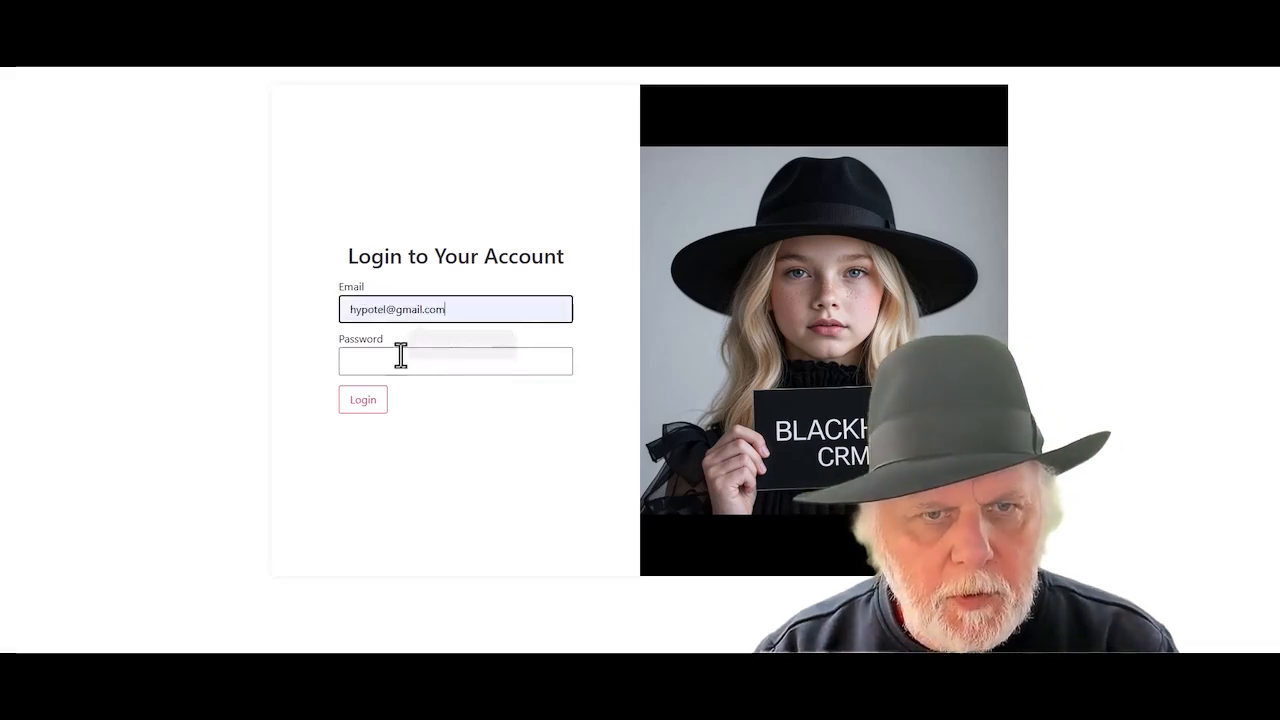
click(378, 366)
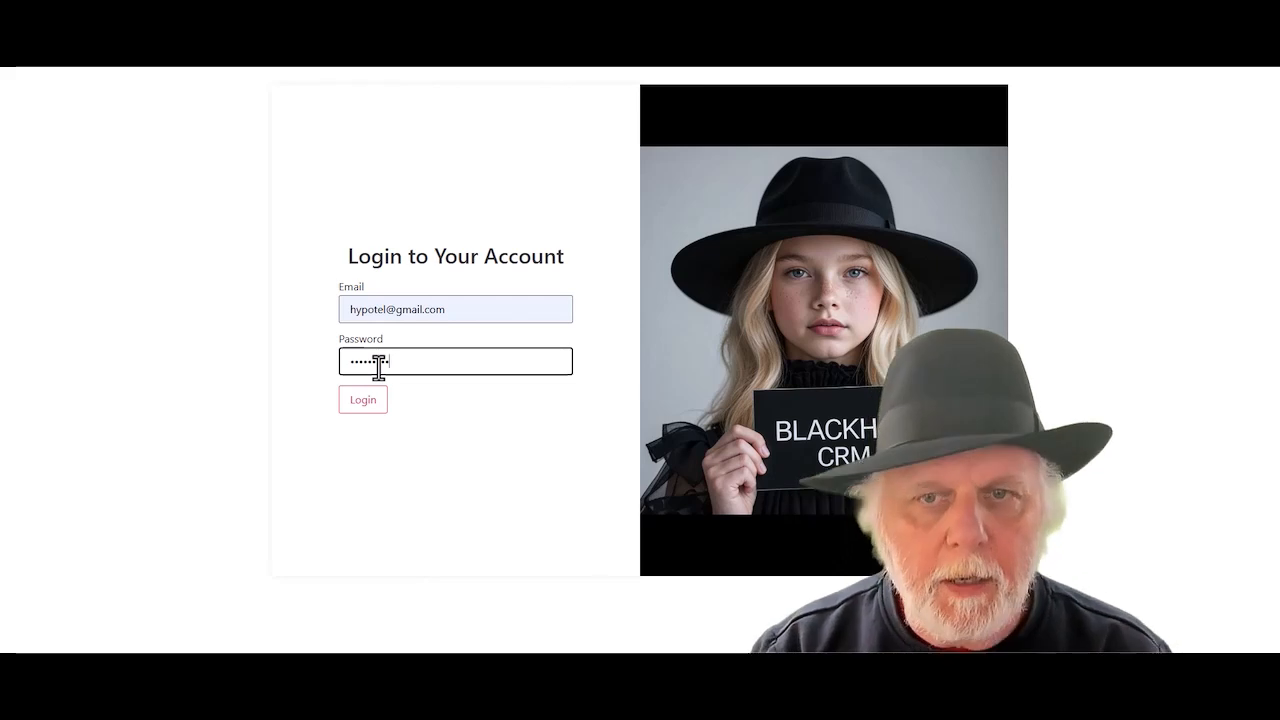
key(Return)
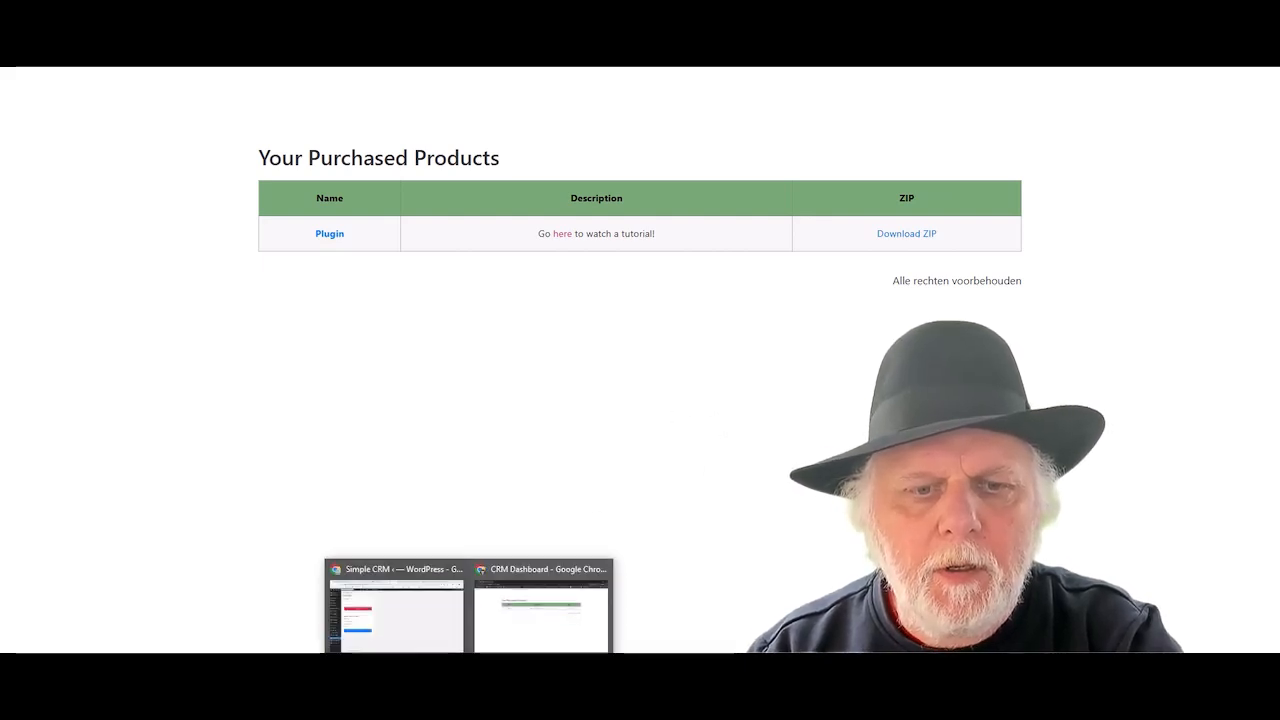
- In Plugins > Add New, search the directory for 'ultimate wp mail'
click(398, 625)
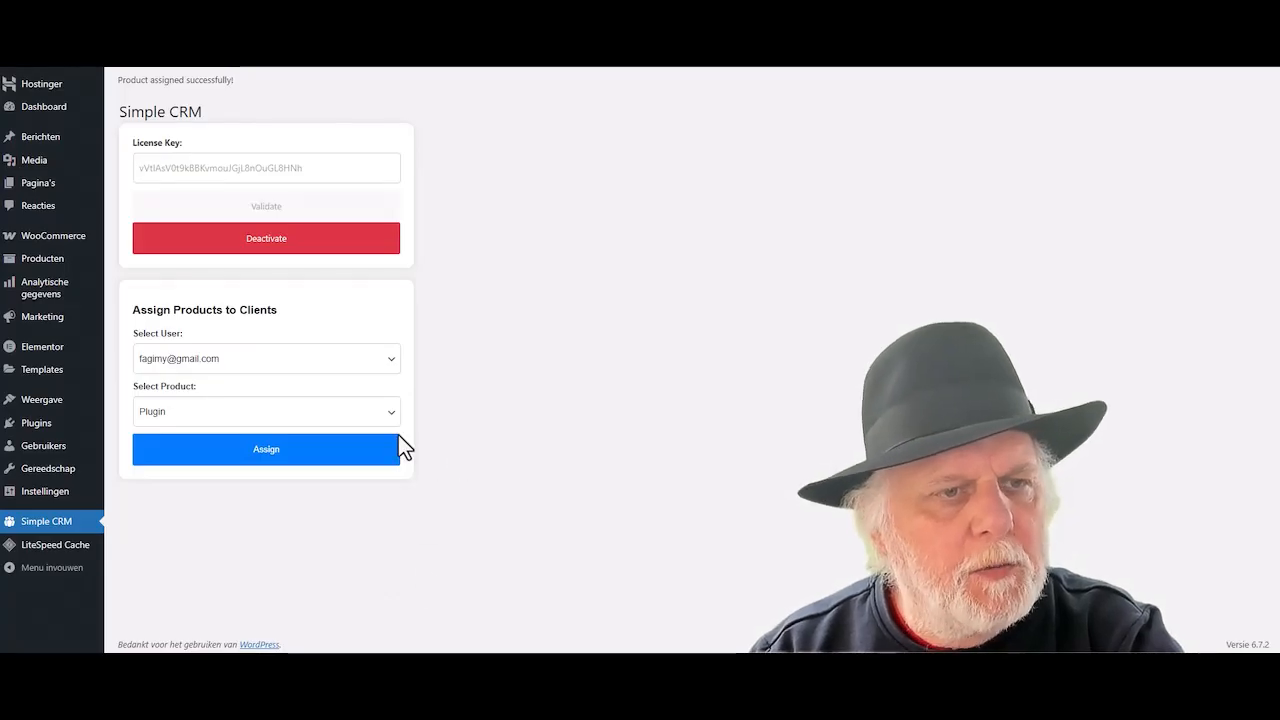
mouse_move(40, 425)
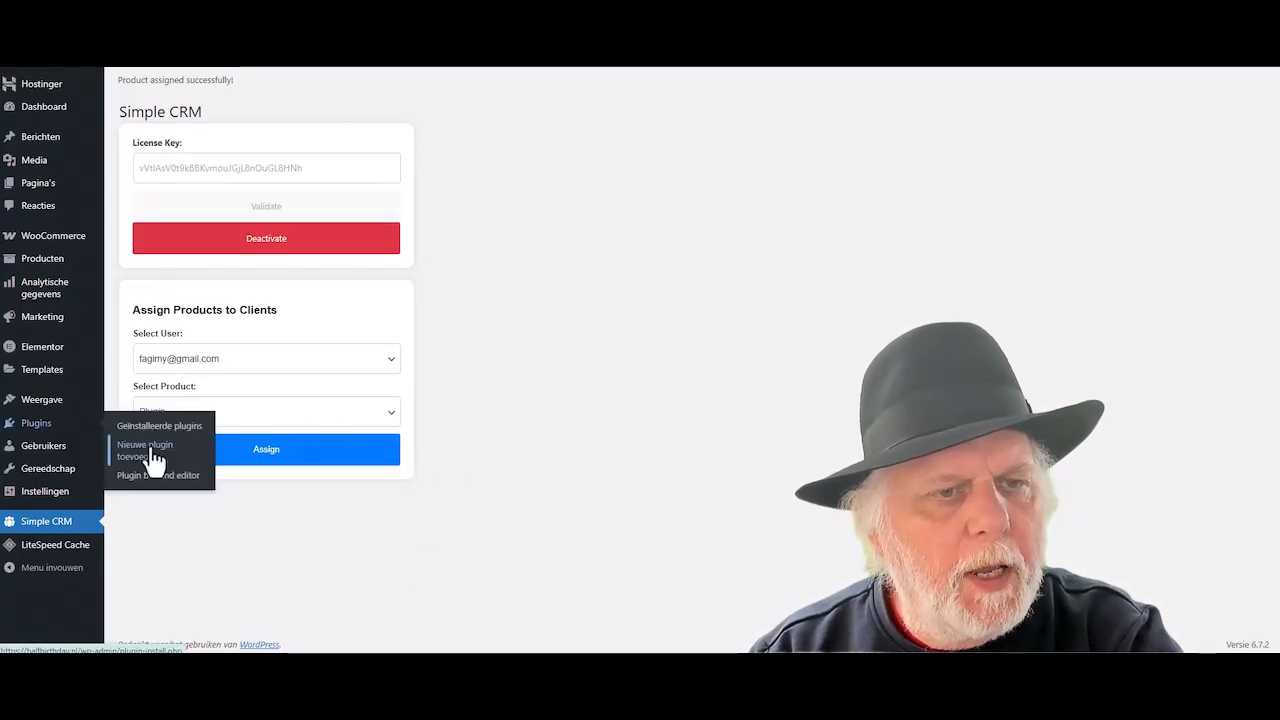
click(142, 450)
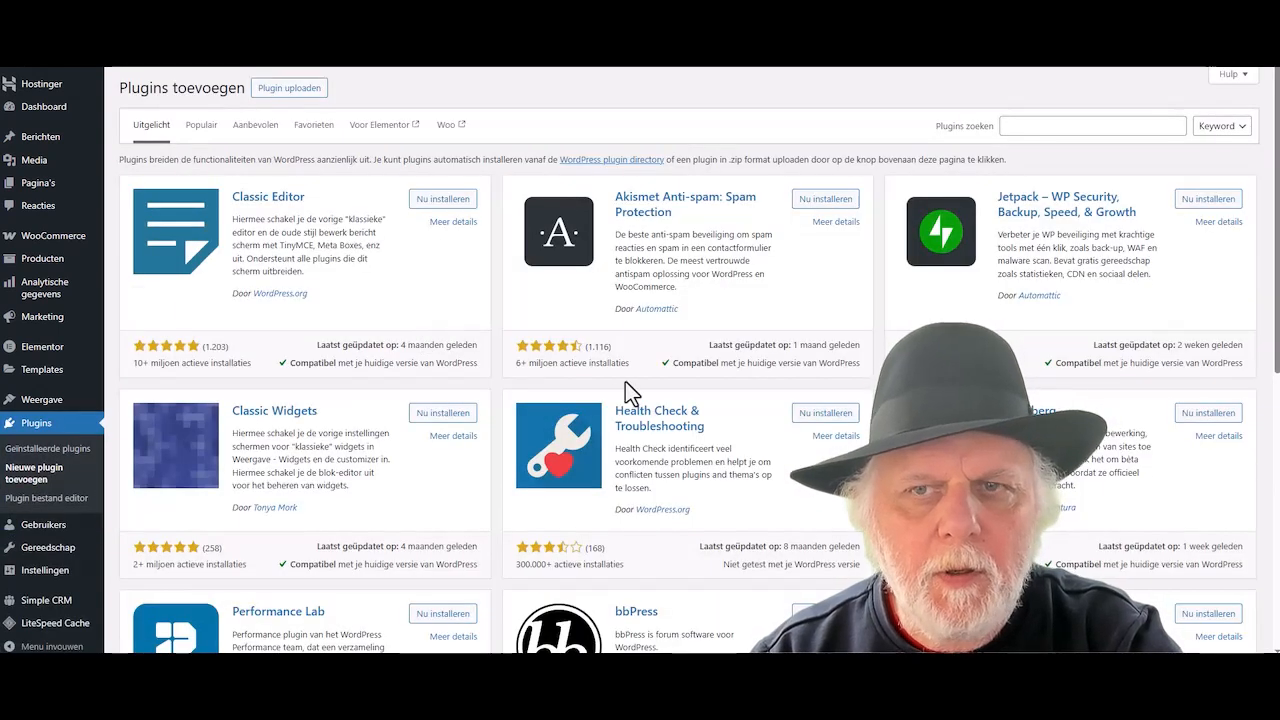
click(1022, 124)
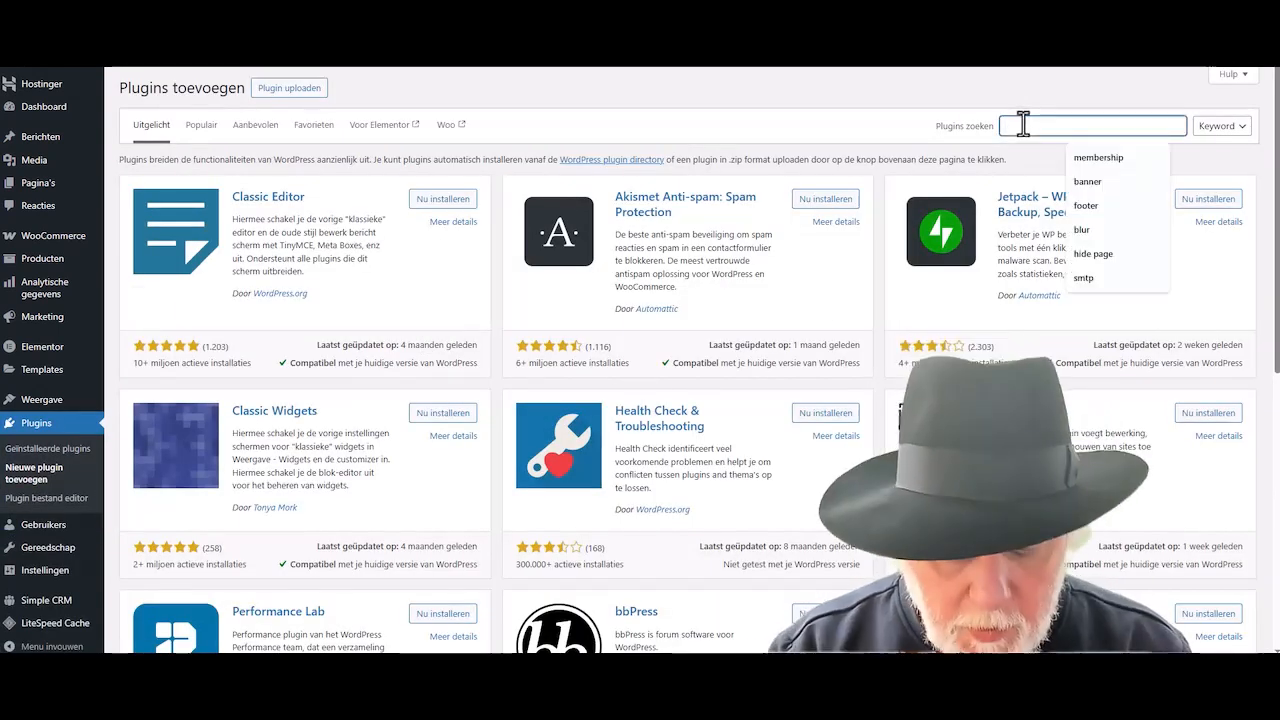
text(ultimate wp)
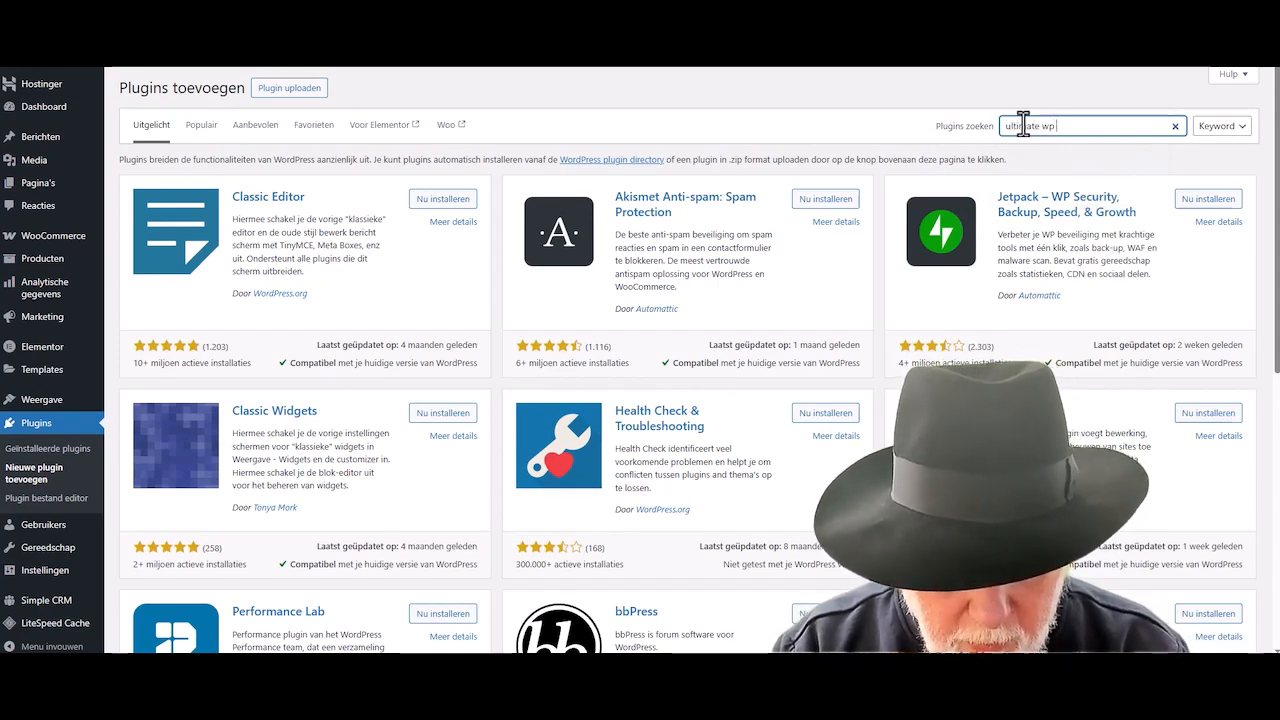
text( mail)
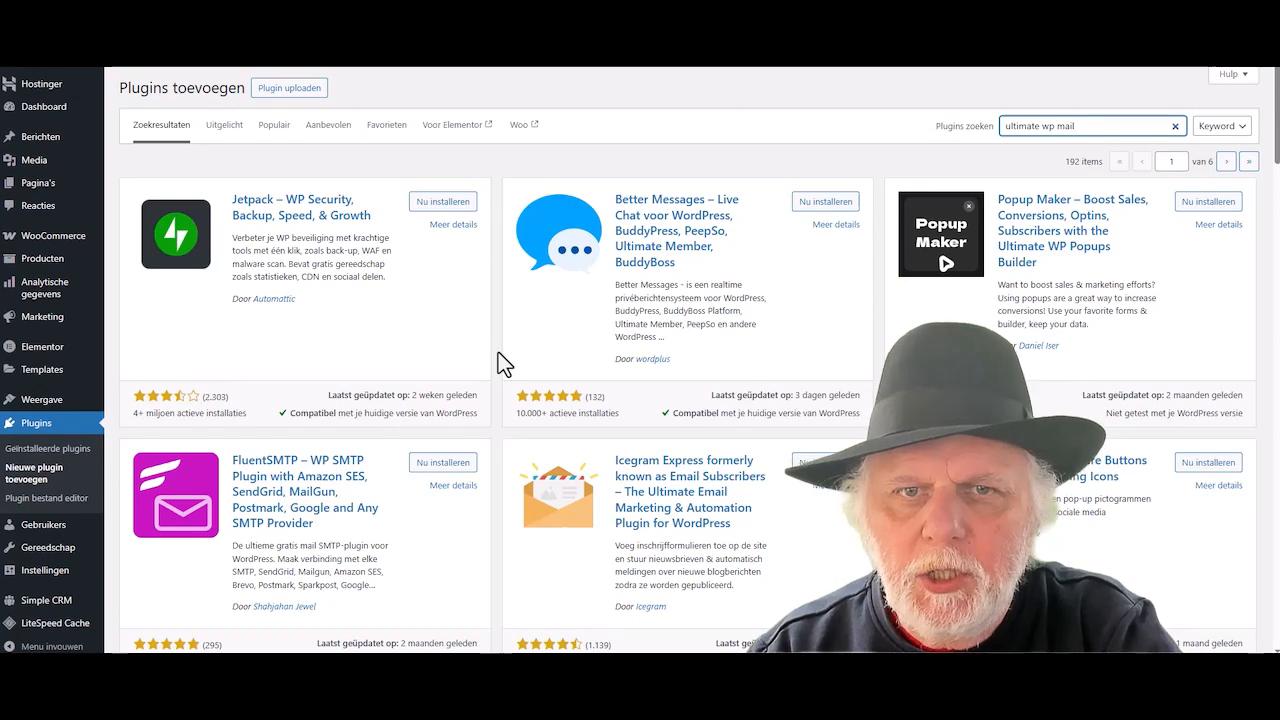
scroll(498, 352, down, 5)
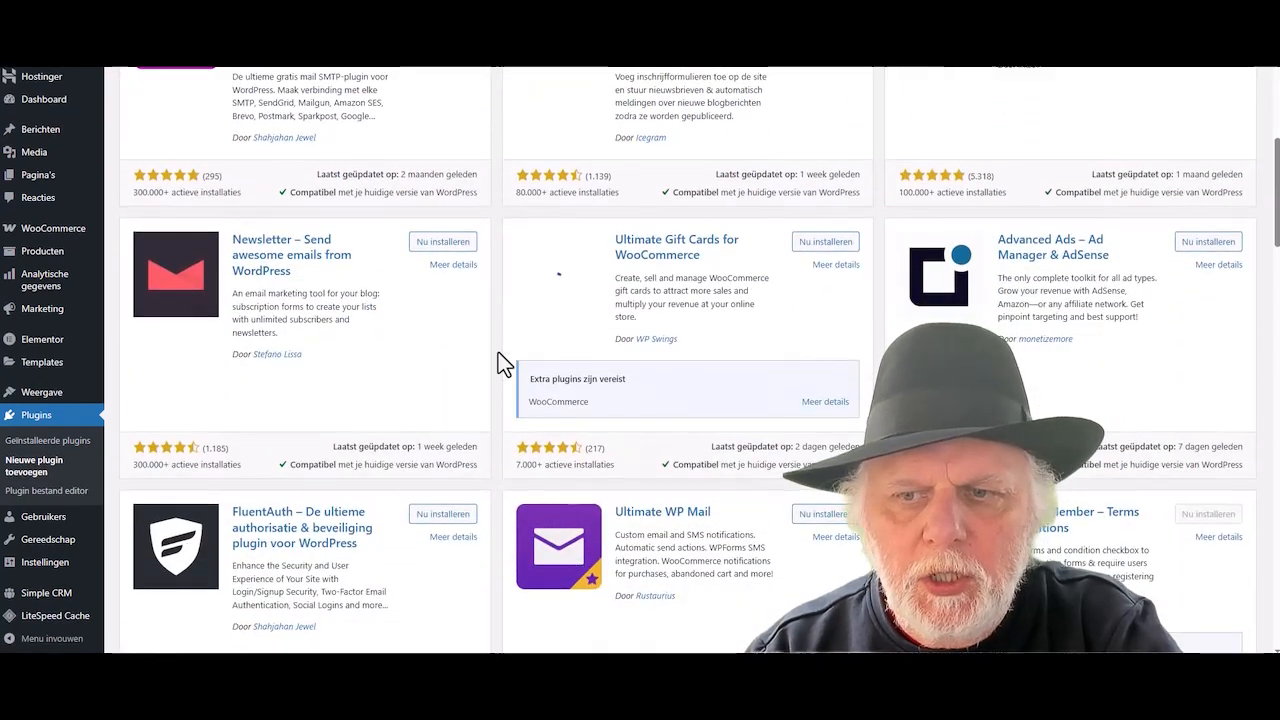
scroll(498, 352, down, 2)
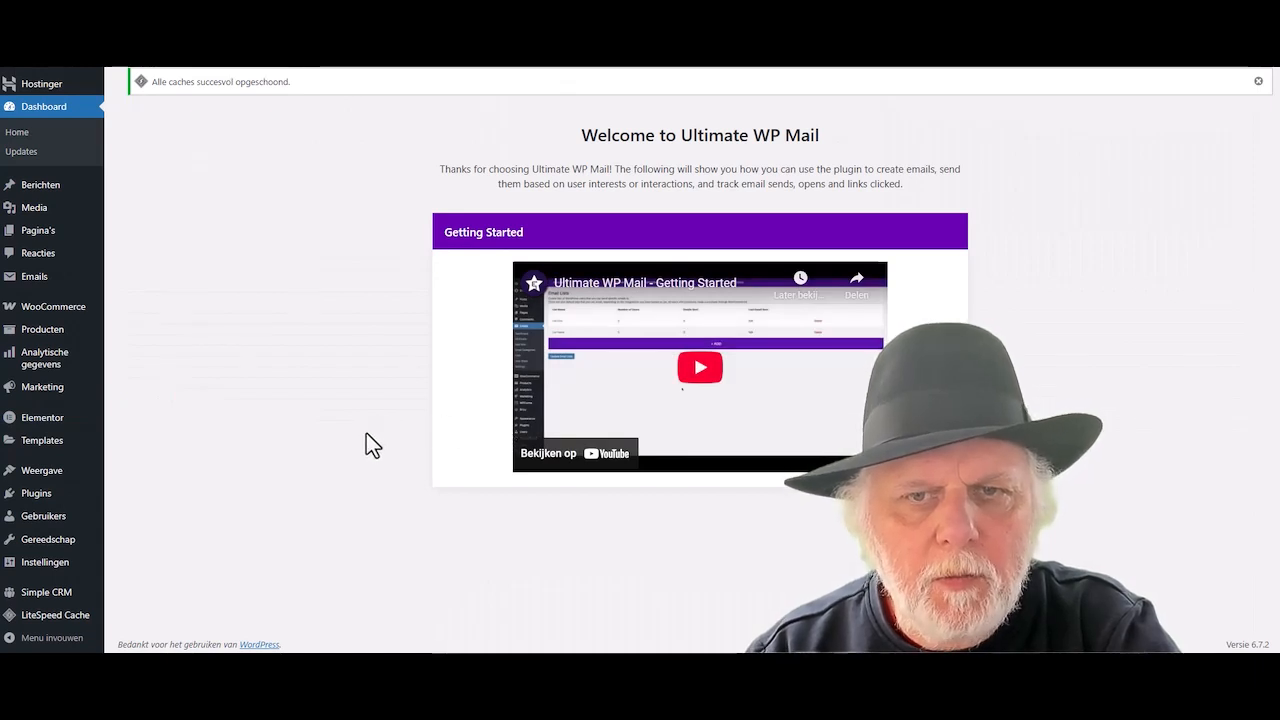
- Open Ultimate WP Mail Settings, review the SMTP tab, then return to the Basic options
click(918, 514)
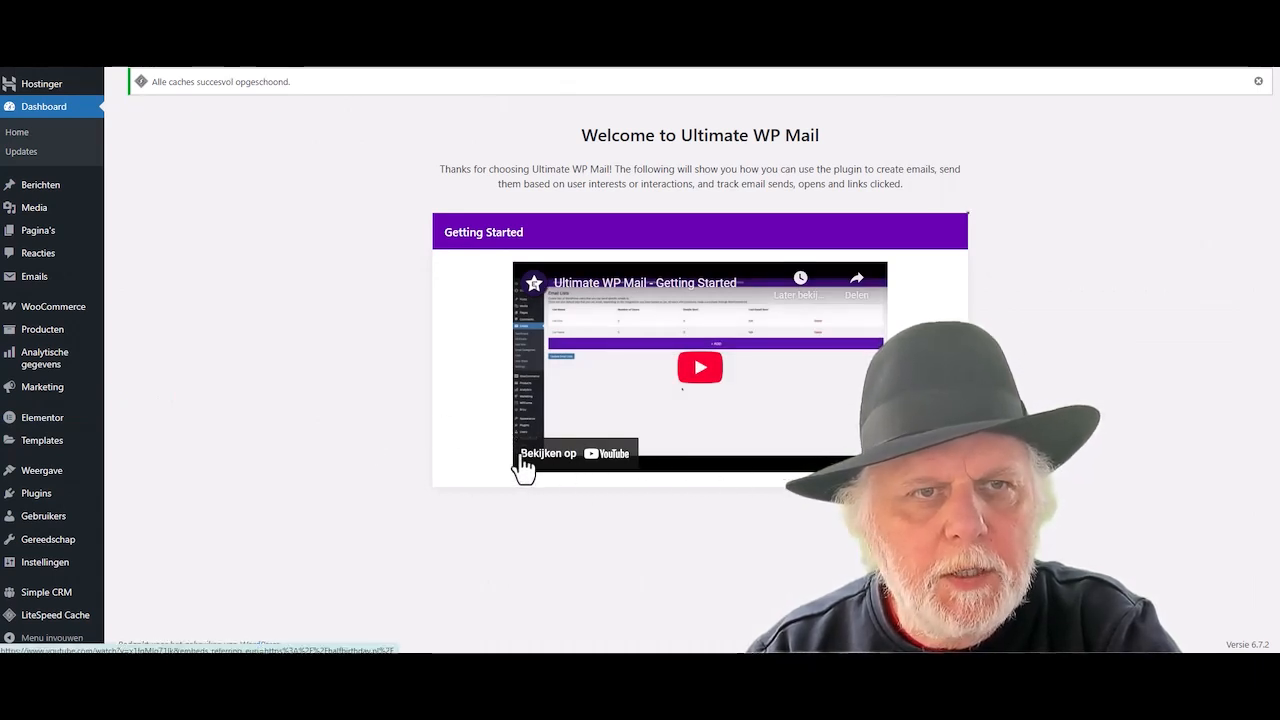
scroll(306, 459, down, 2)
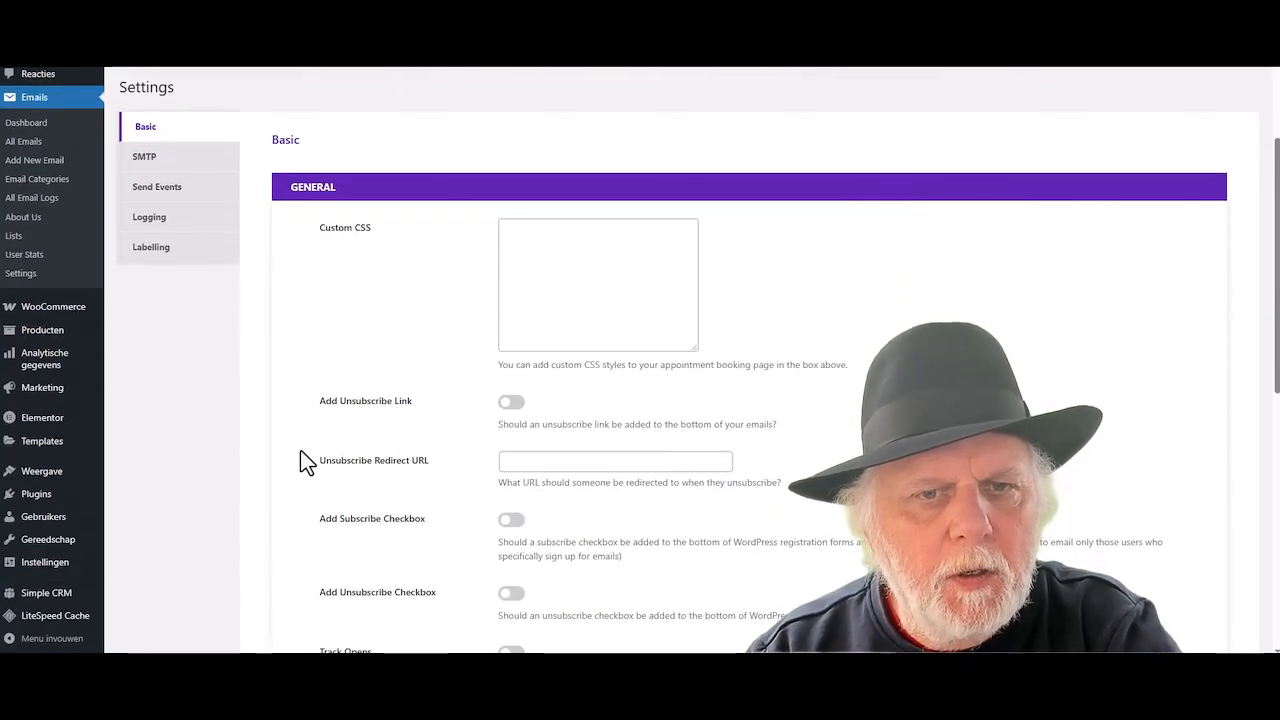
click(143, 157)
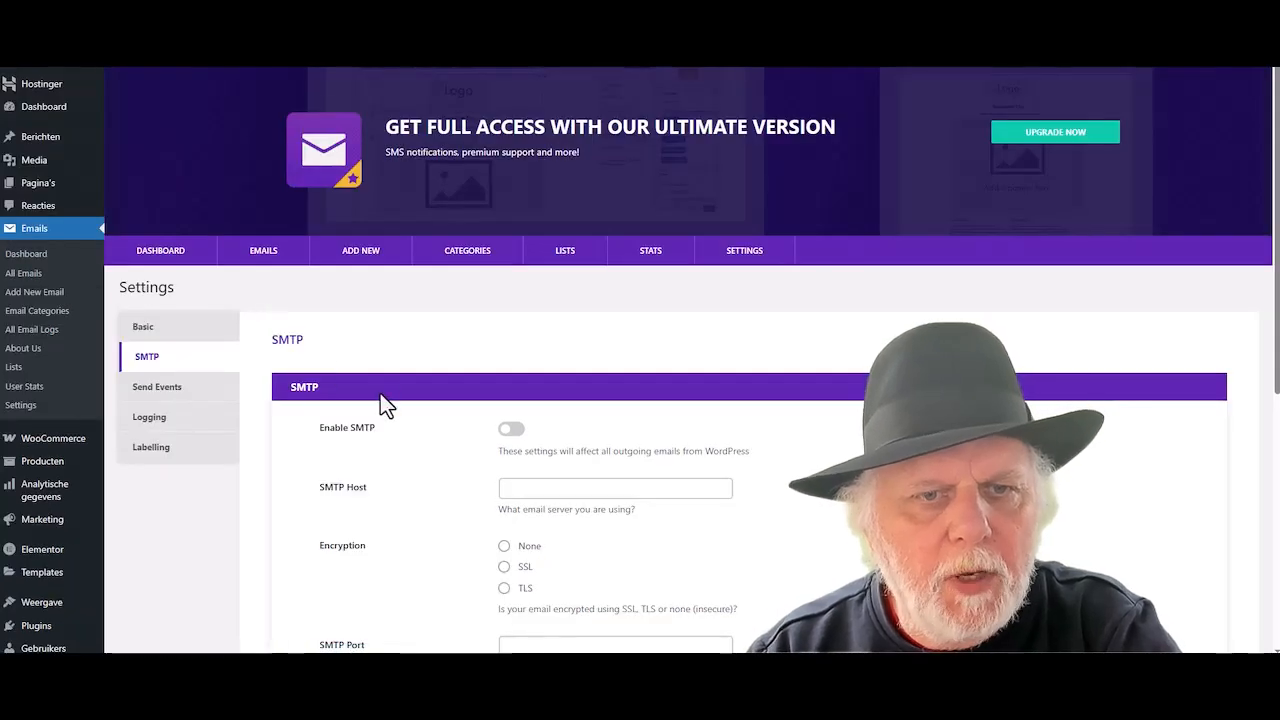
scroll(383, 400, down, 3)
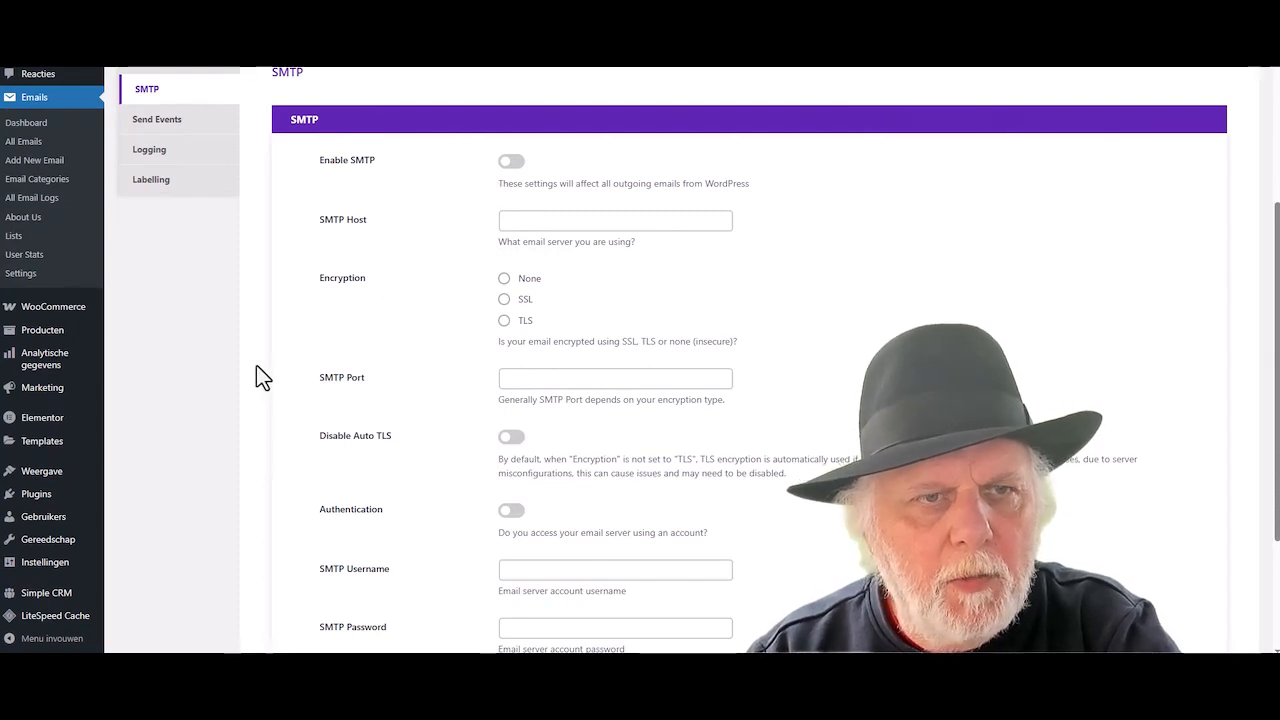
scroll(256, 365, up, 2)
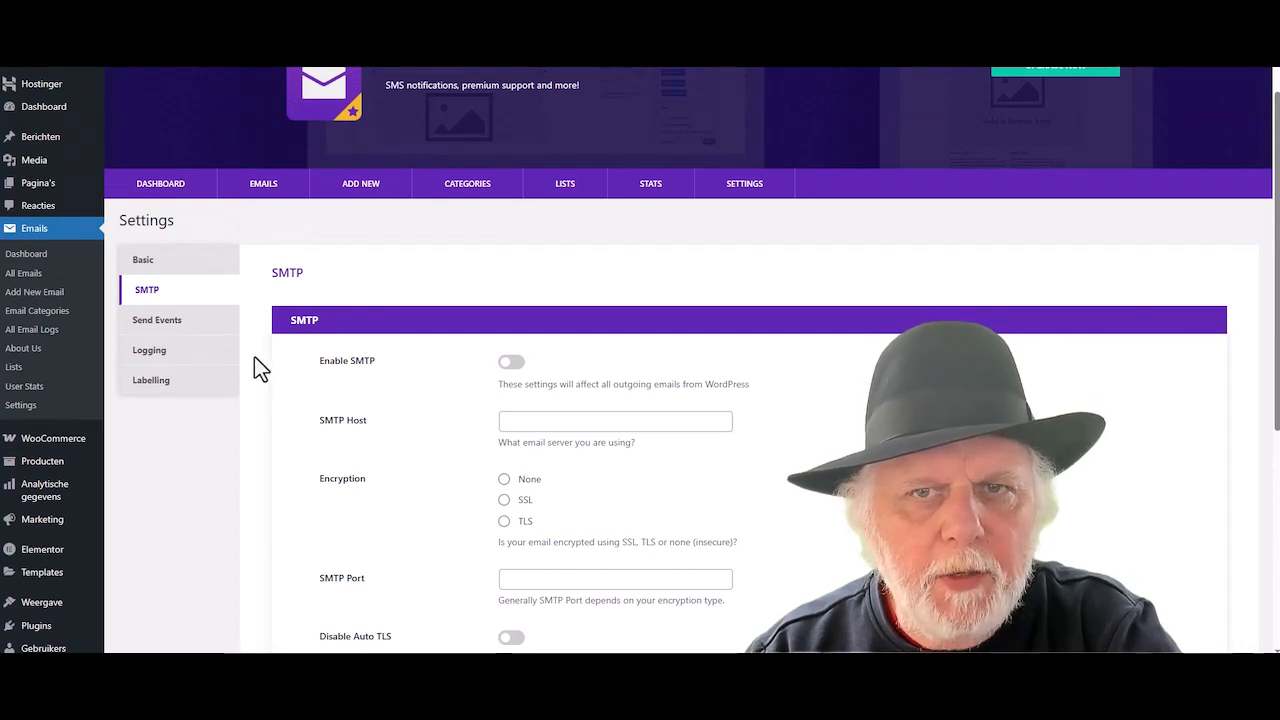
click(143, 262)
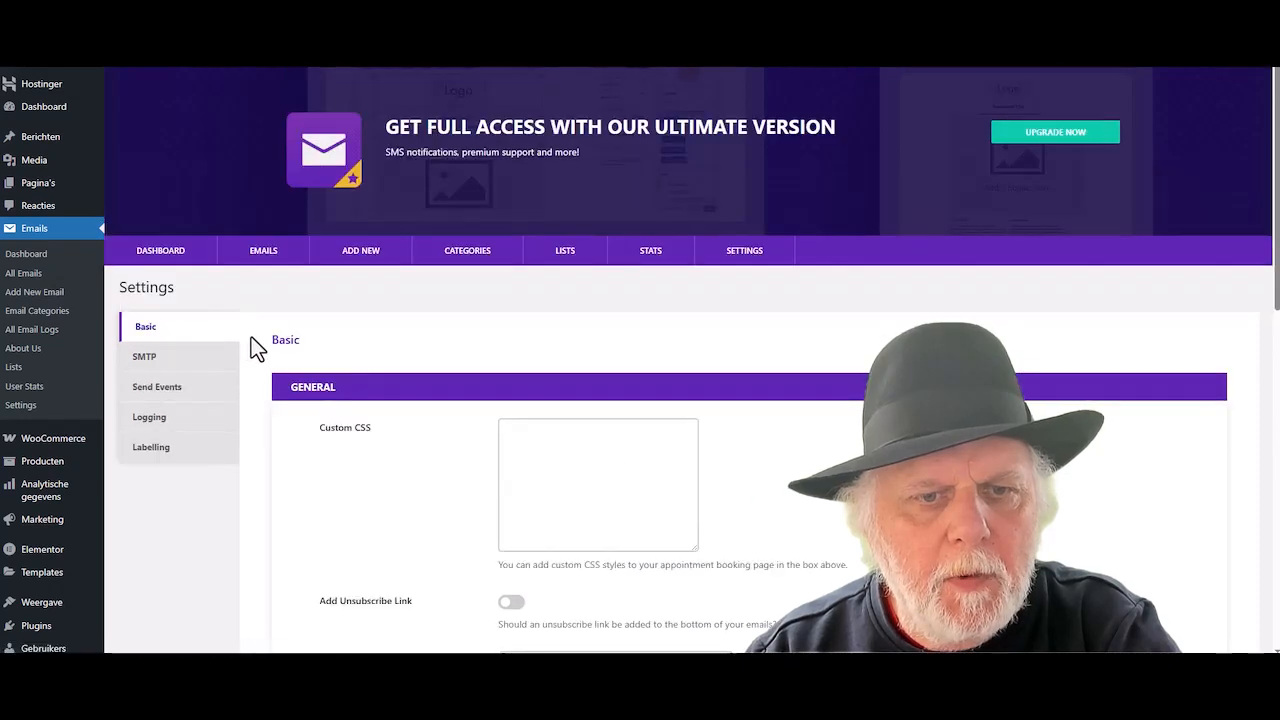
scroll(248, 345, down, 3)
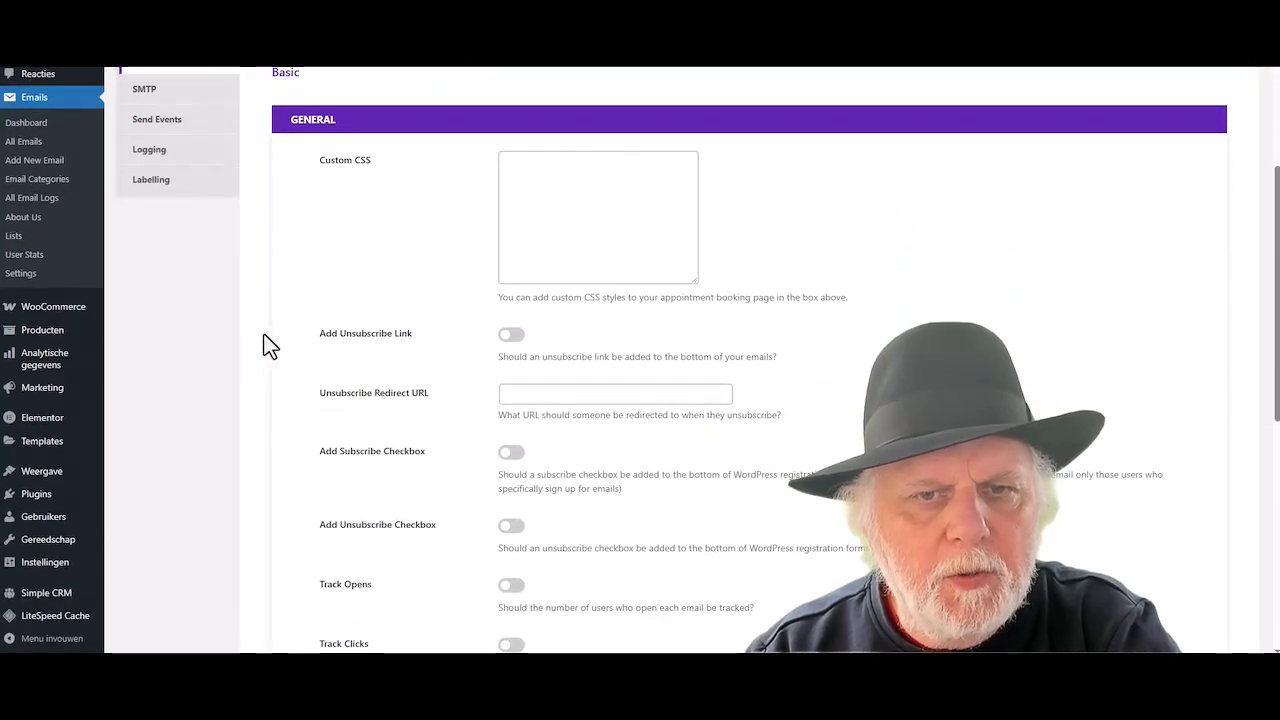
scroll(268, 345, down, 1)
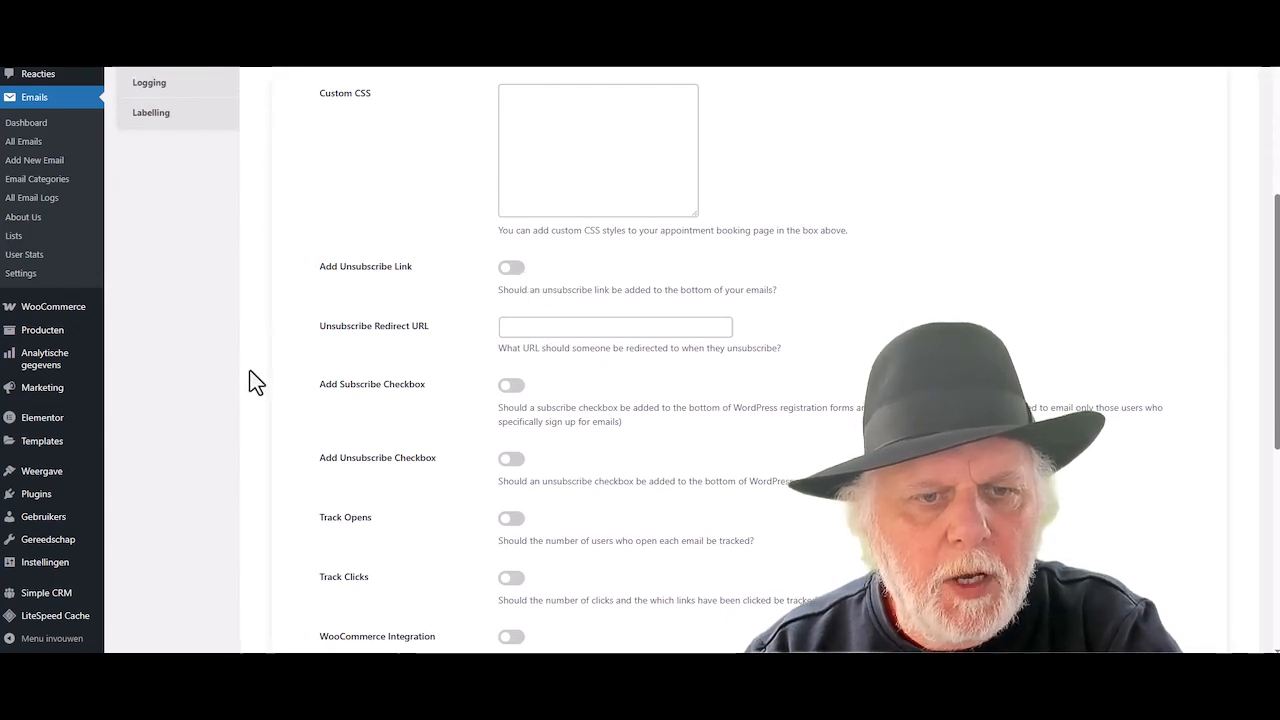
scroll(252, 378, up, 5)
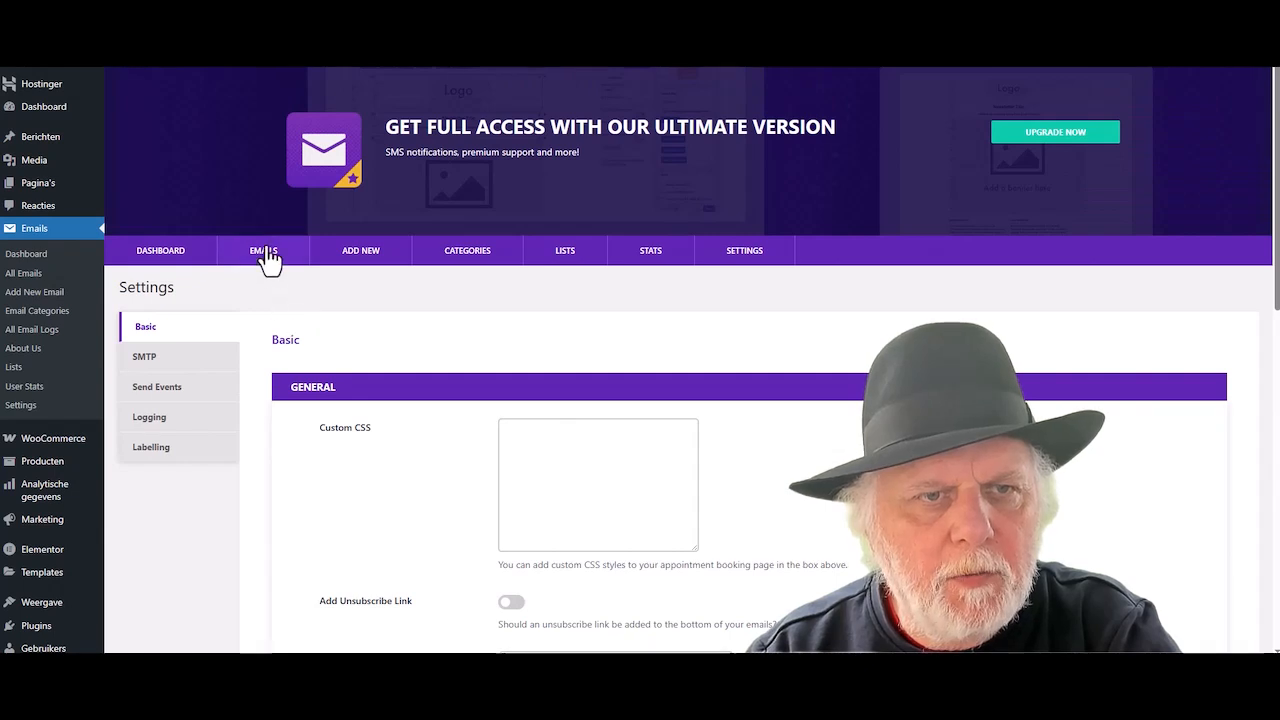
- Add a new Ultimate WP Mail email with the subject 'test email'
click(266, 255)
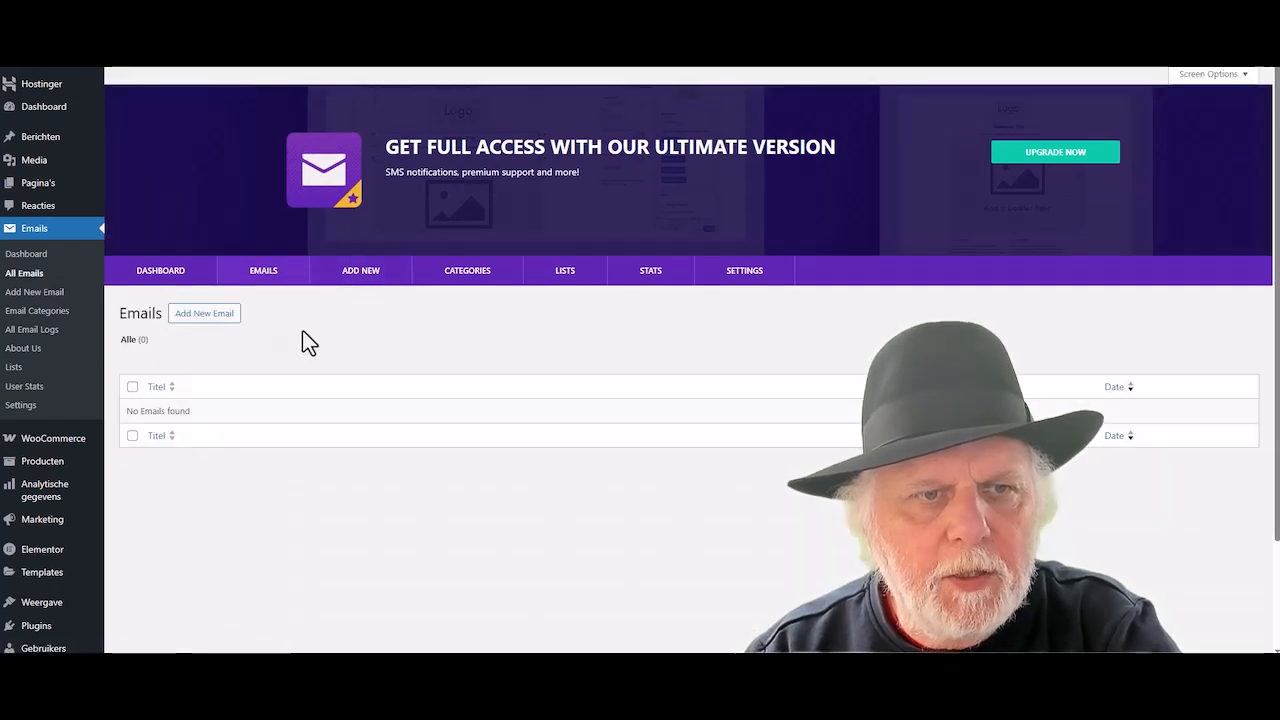
click(205, 314)
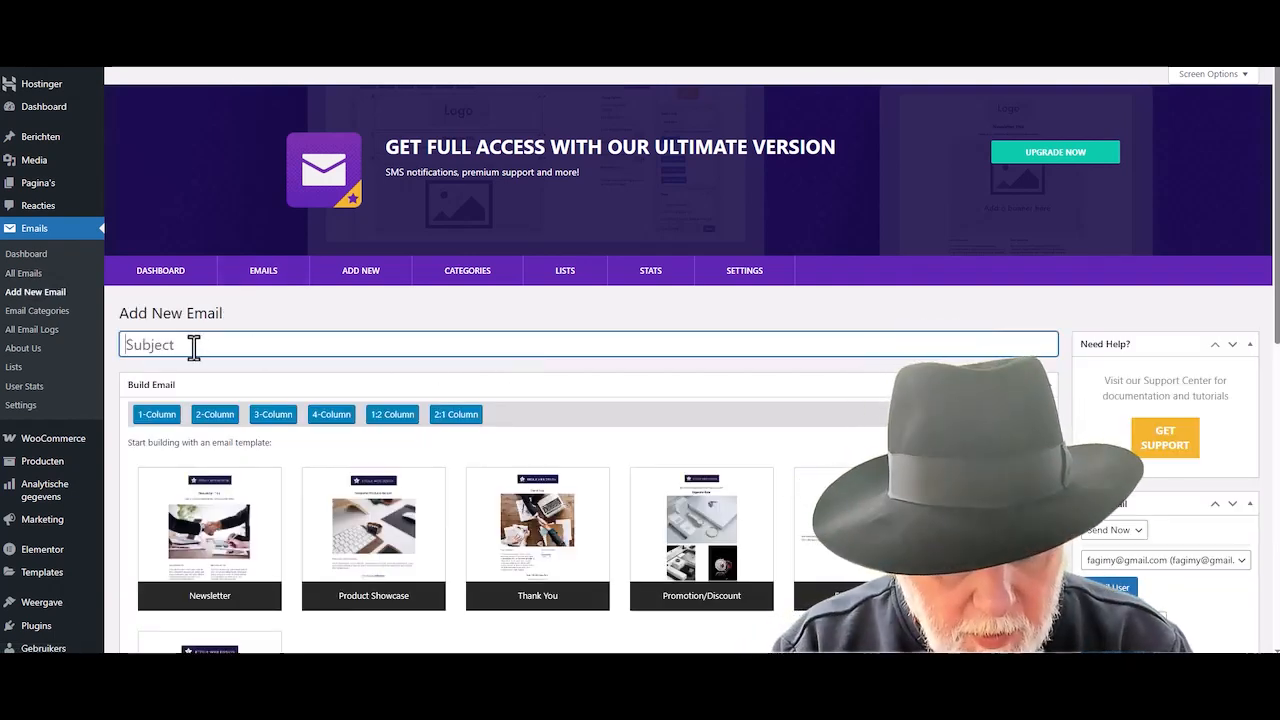
text(test emai)
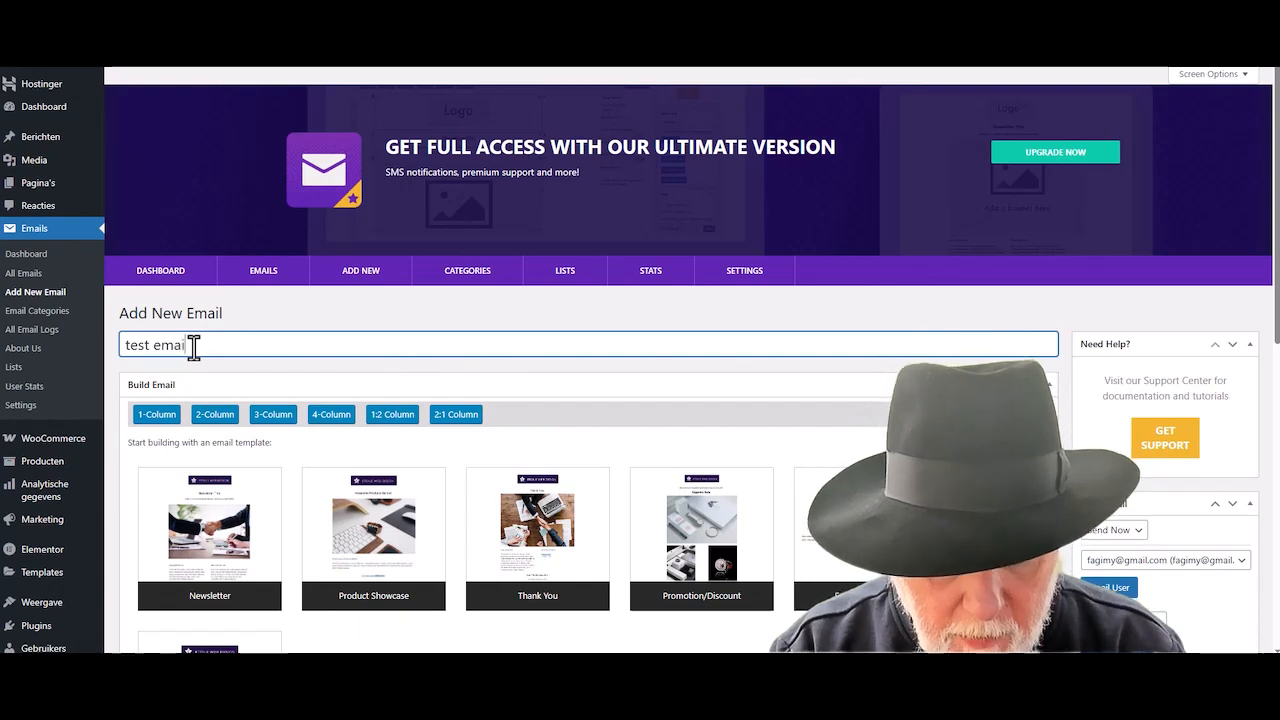
text(l)
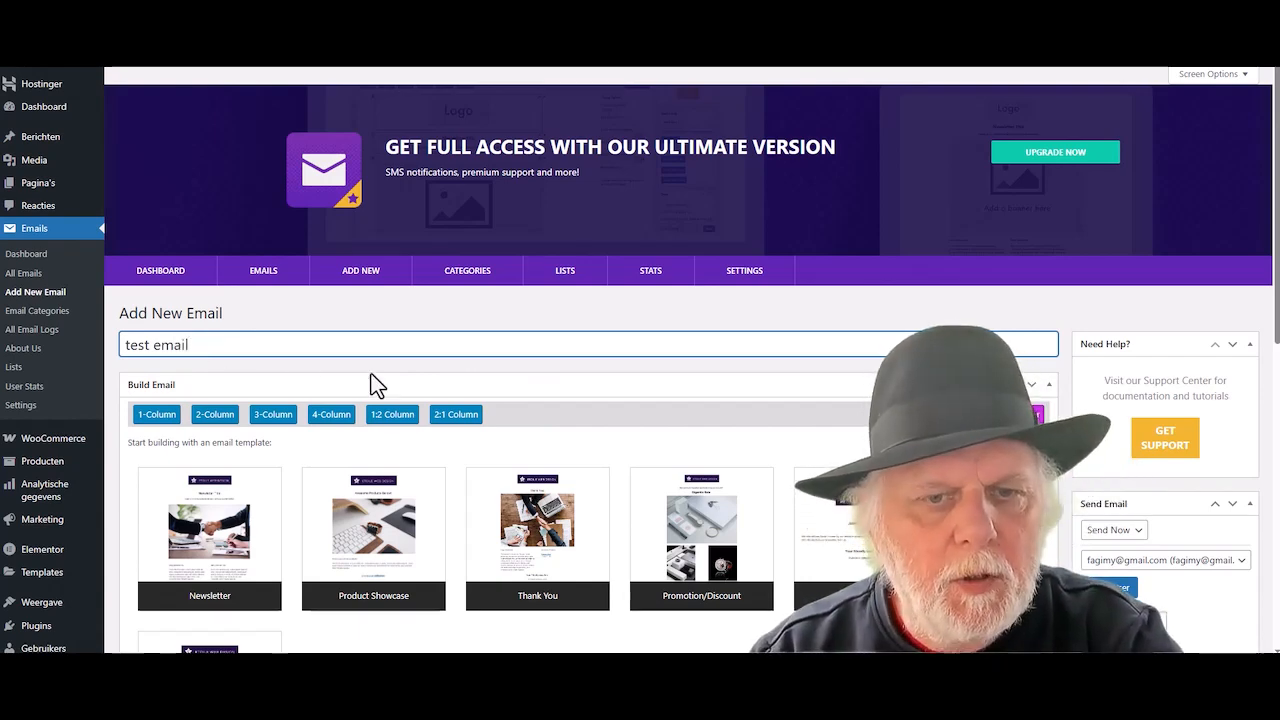
scroll(477, 377, down, 2)
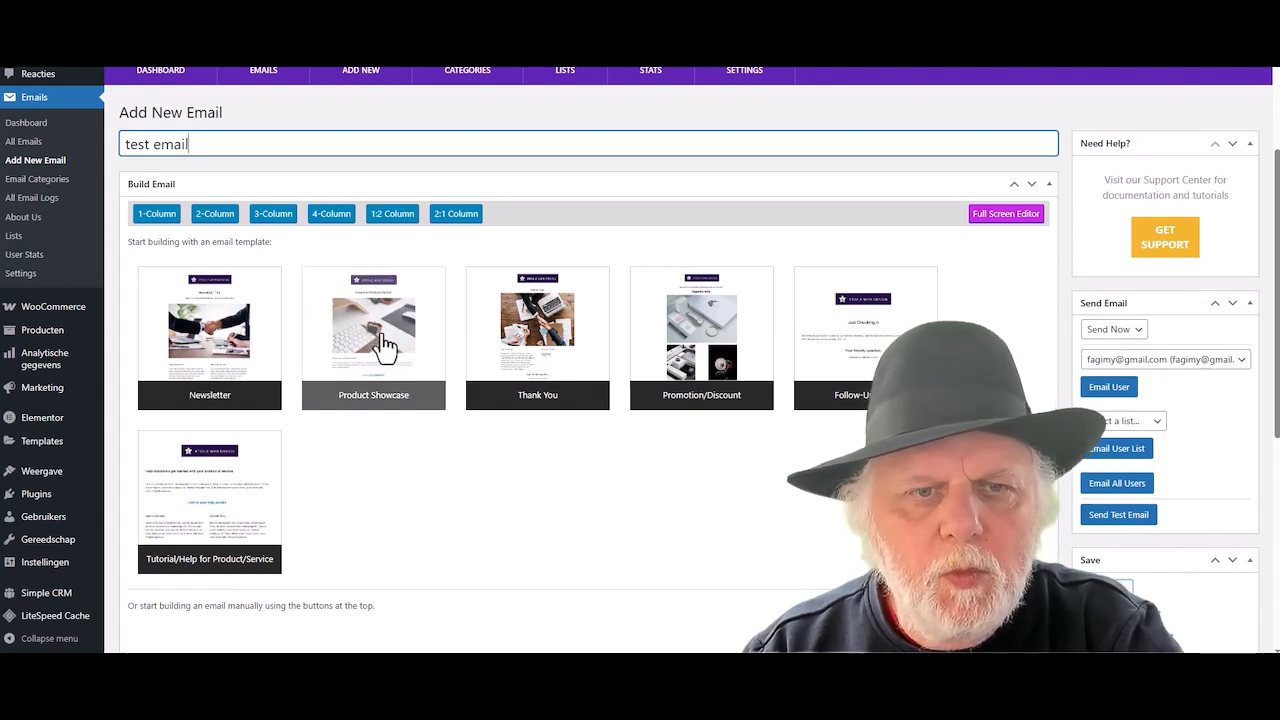
- Add a 1-Column block and insert the newly uploaded BLACKHAT CRM picture into it
click(157, 214)
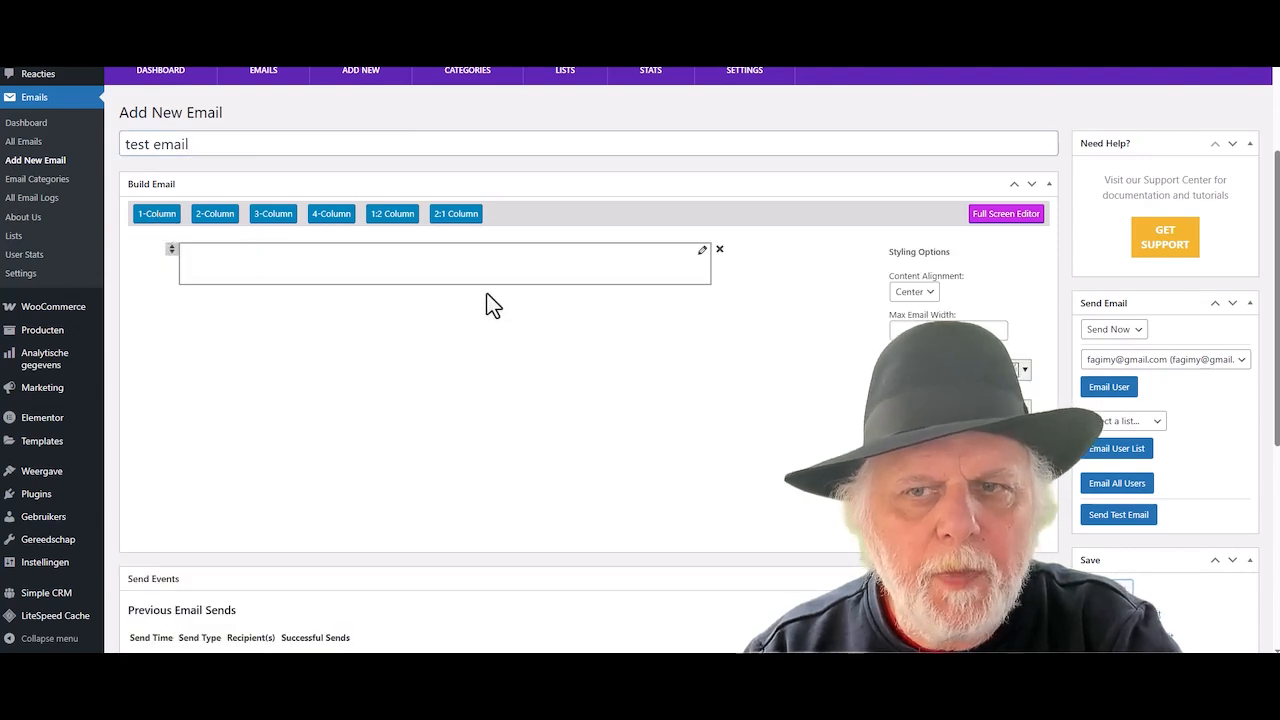
click(703, 250)
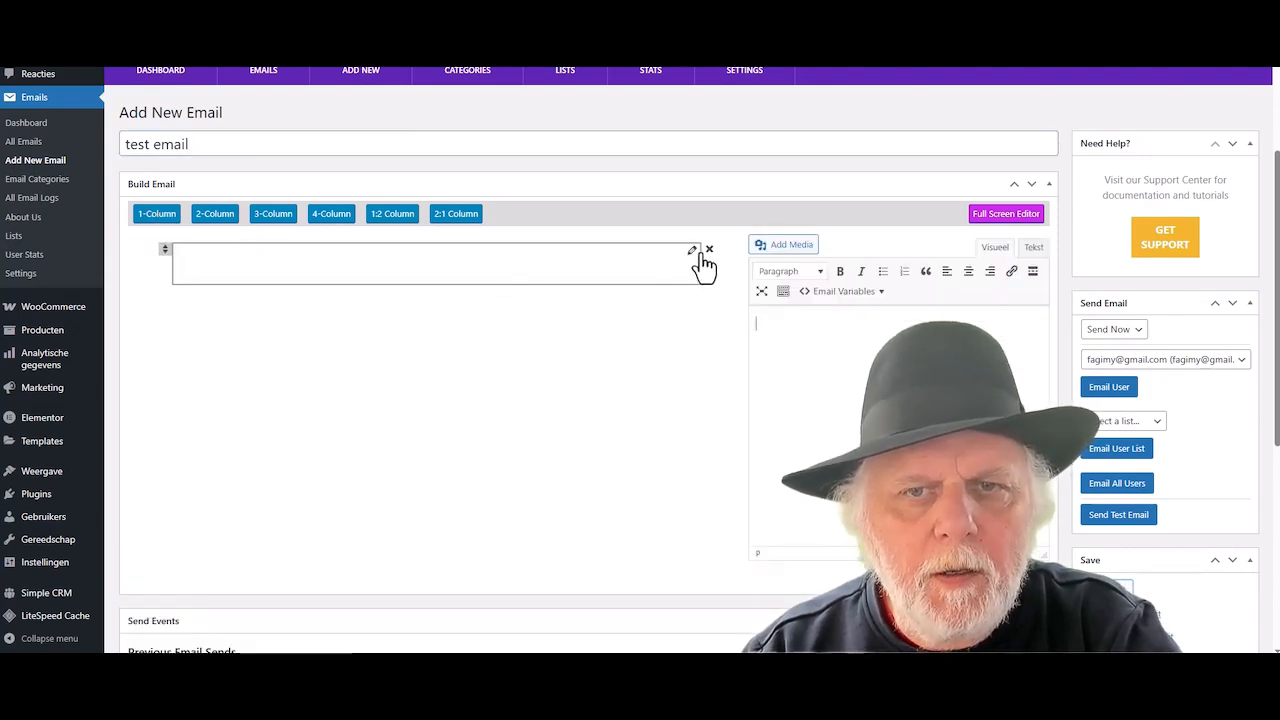
click(790, 246)
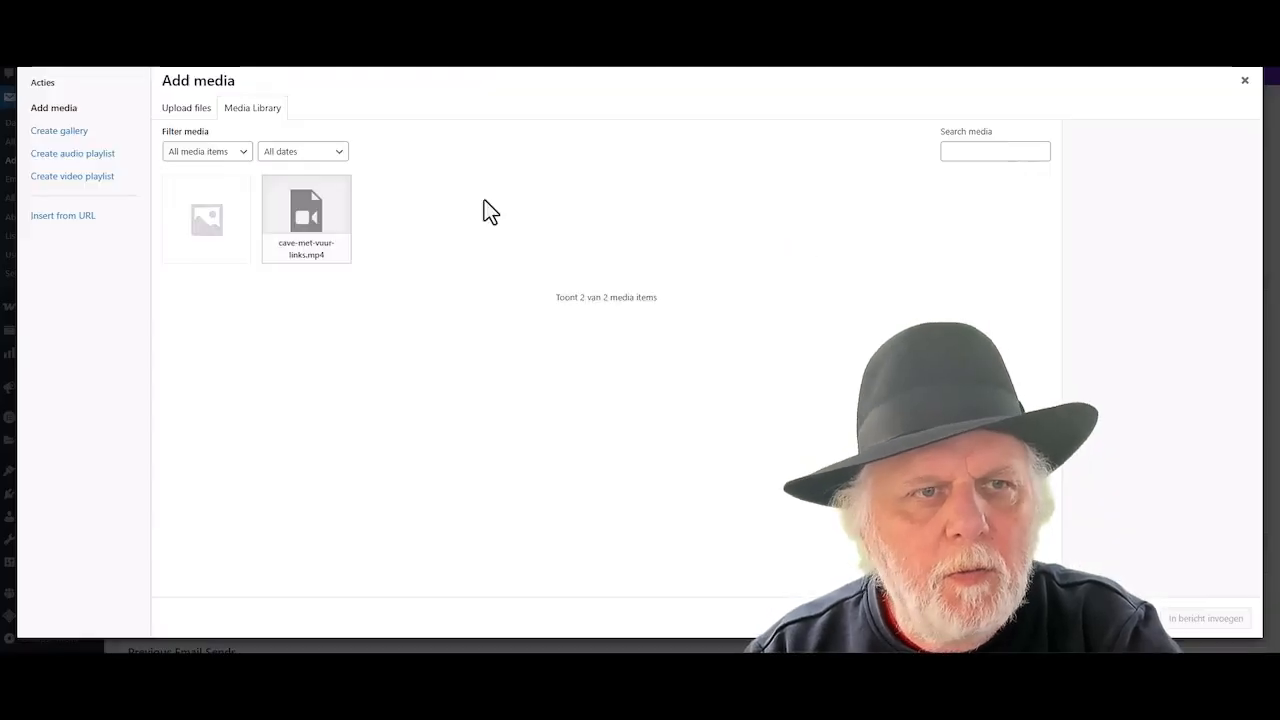
click(186, 112)
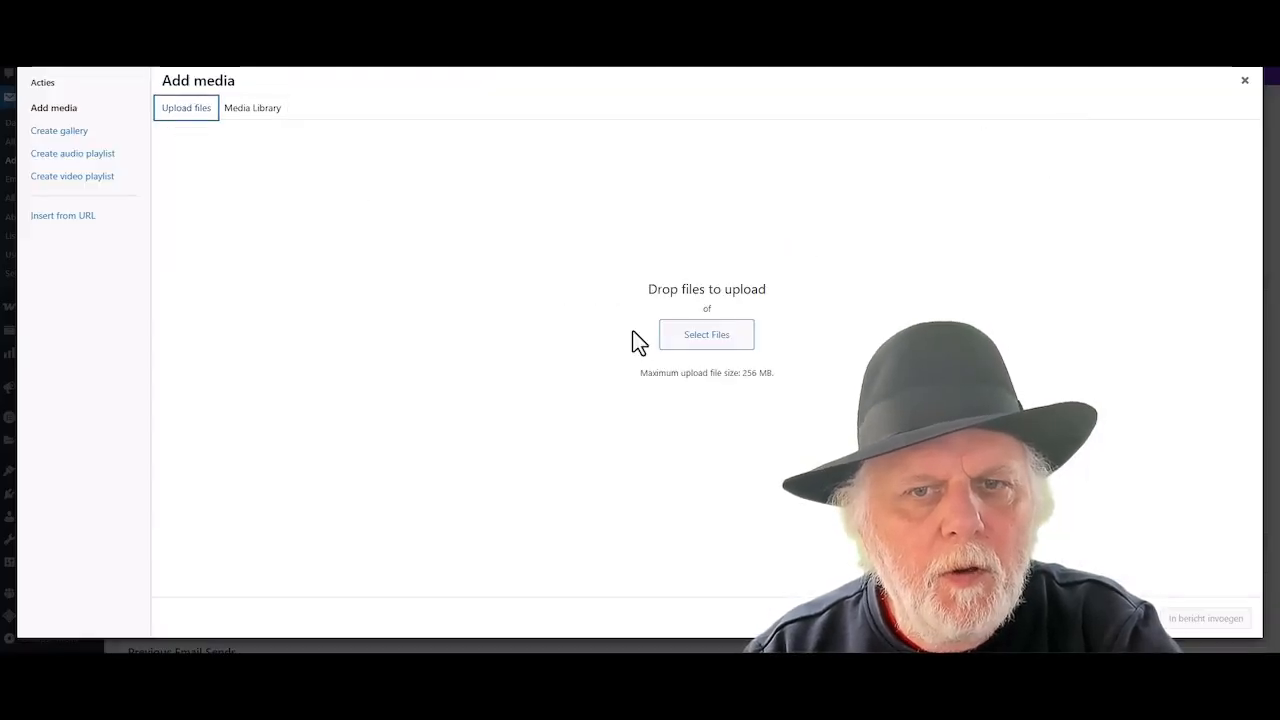
click(711, 340)
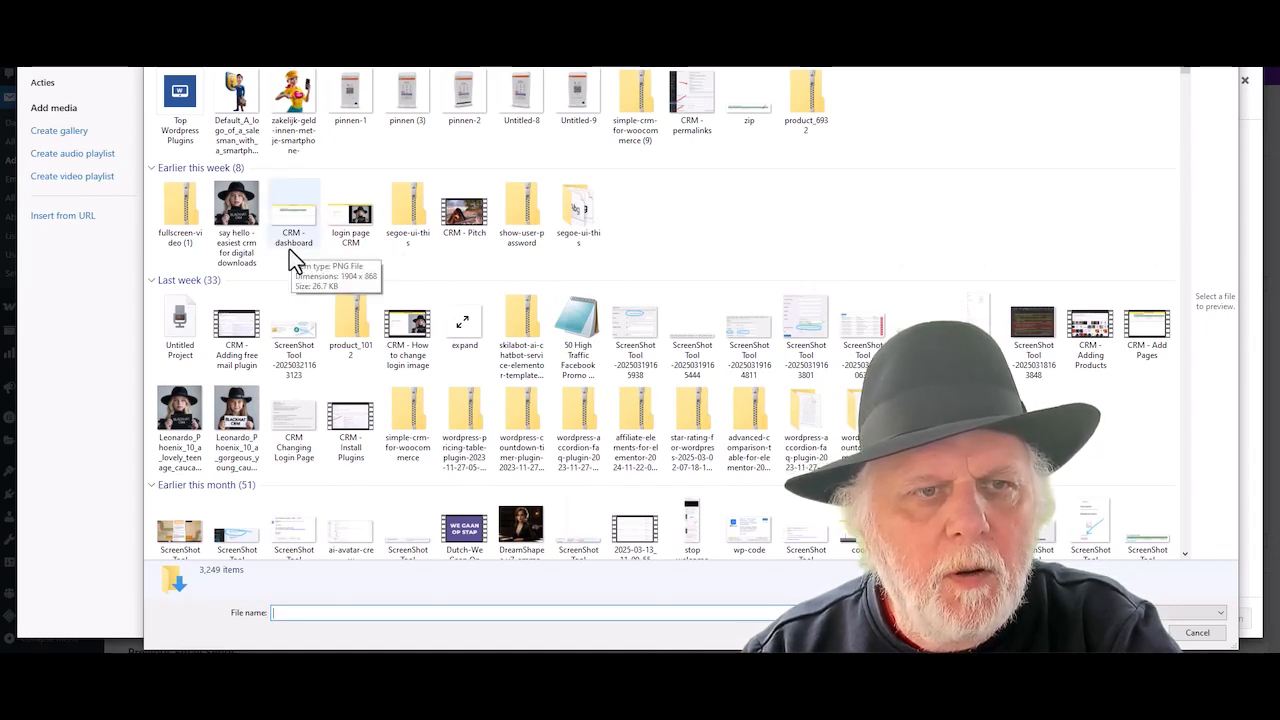
click(236, 410)
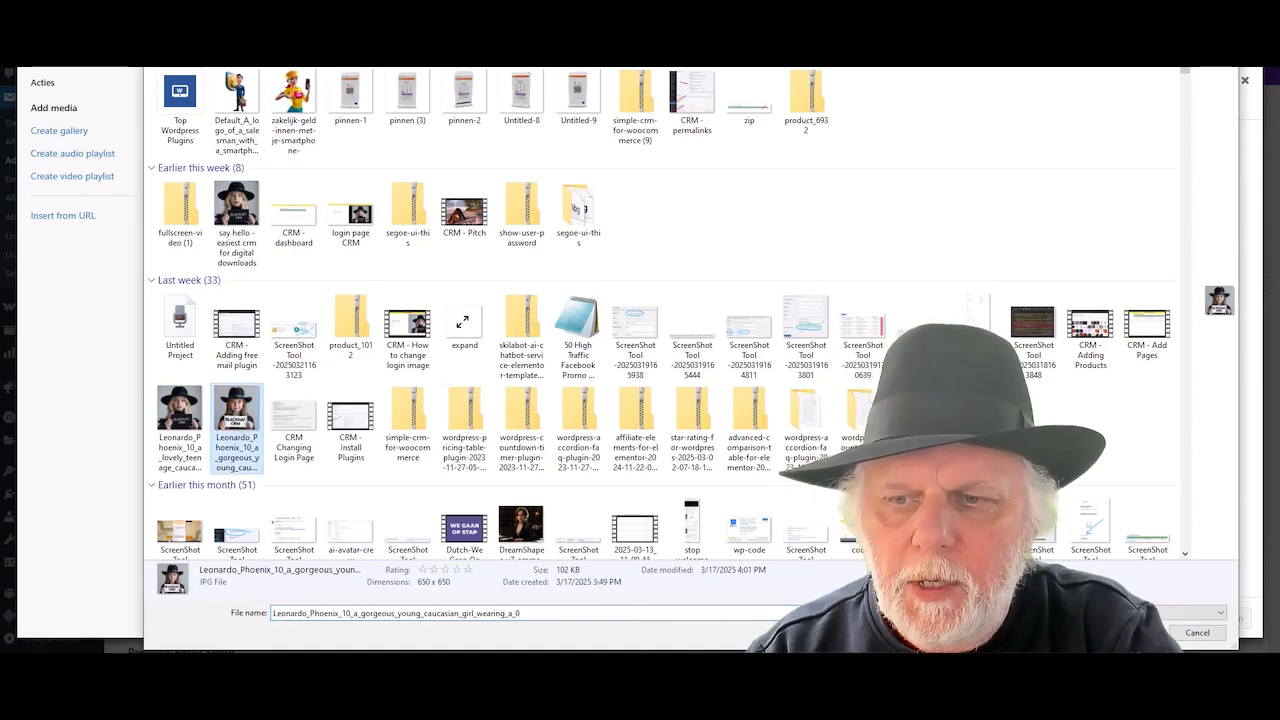
double_click(236, 410)
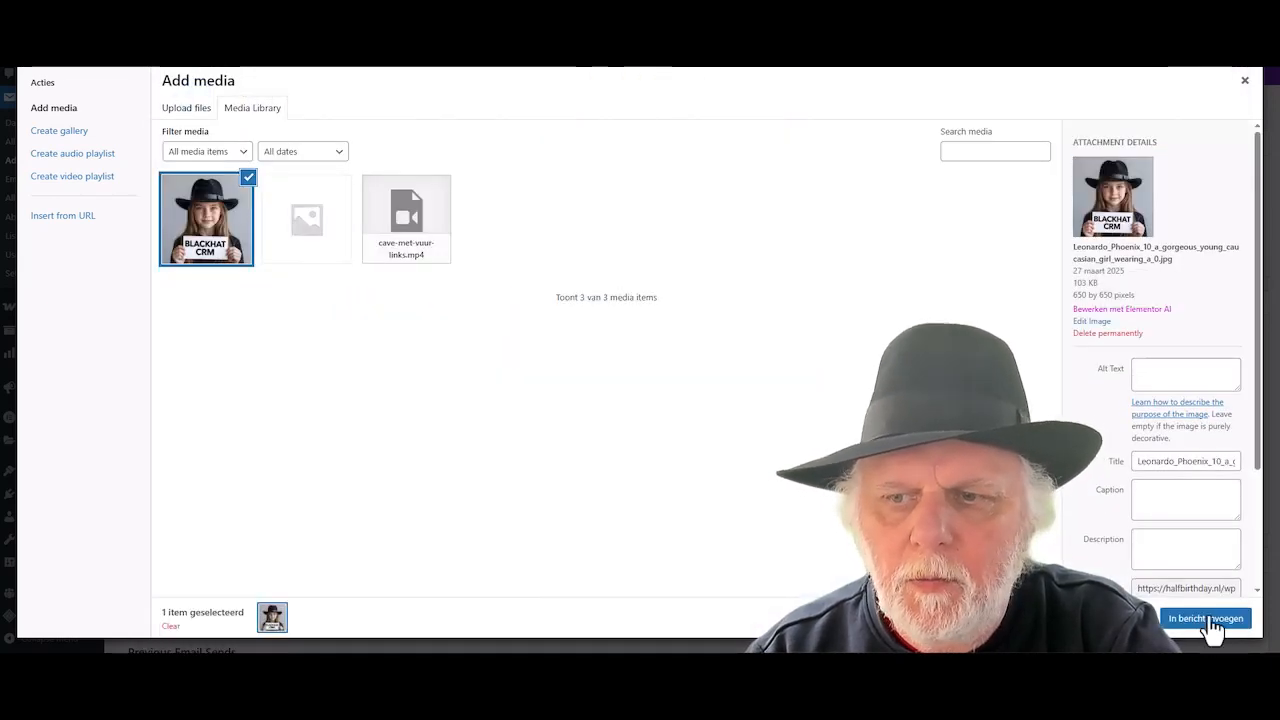
click(1206, 619)
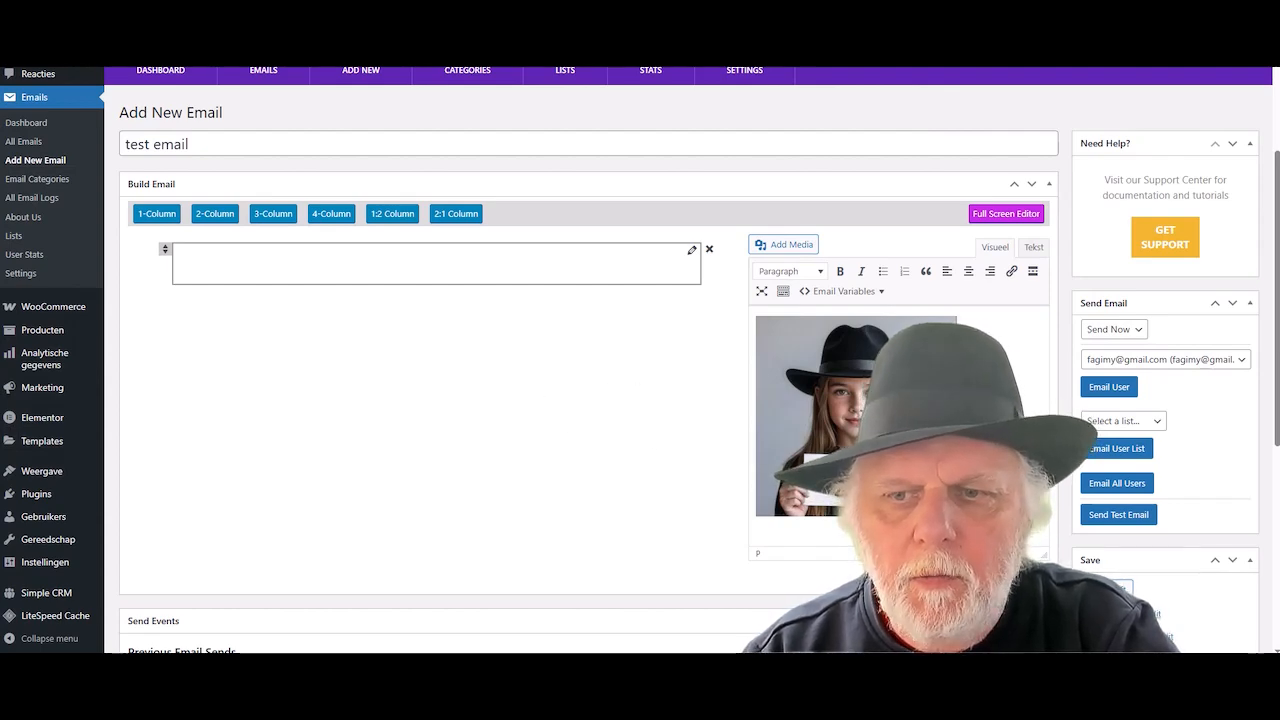
- Set the BLACKHAT CRM image block's content alignment to Center
scroll(860, 343, down, 2)
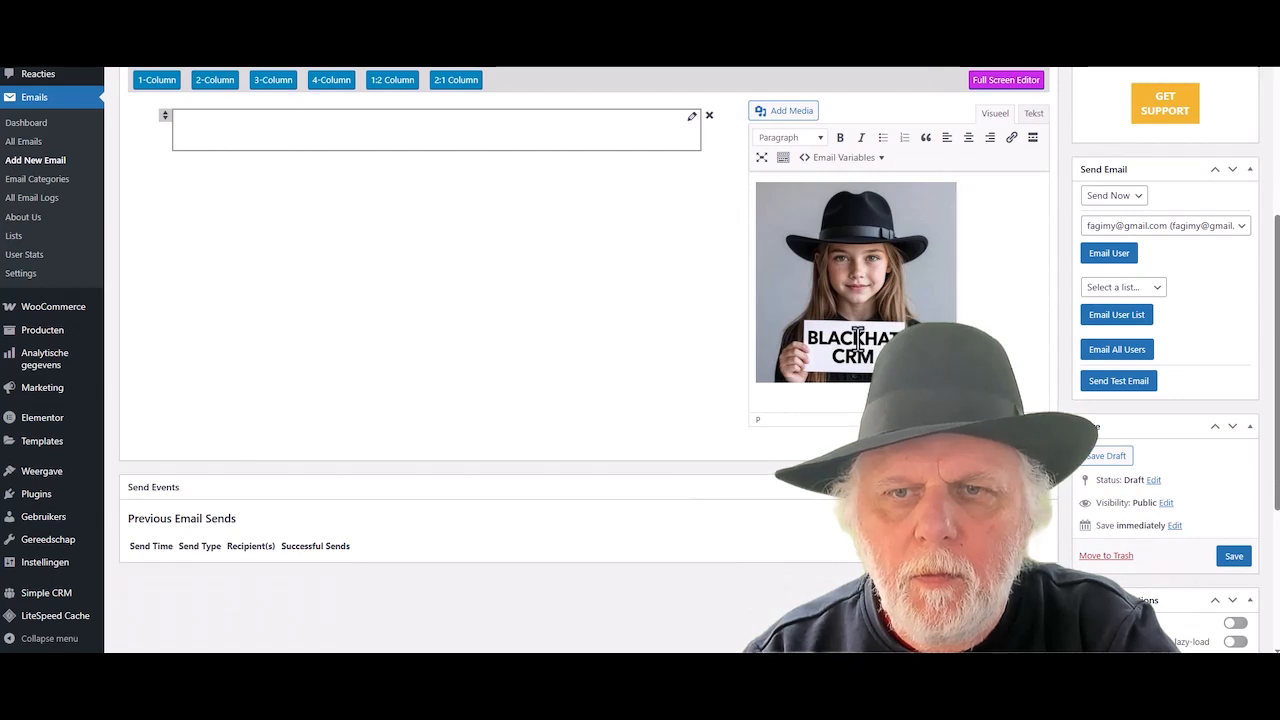
click(857, 340)
click(1015, 320)
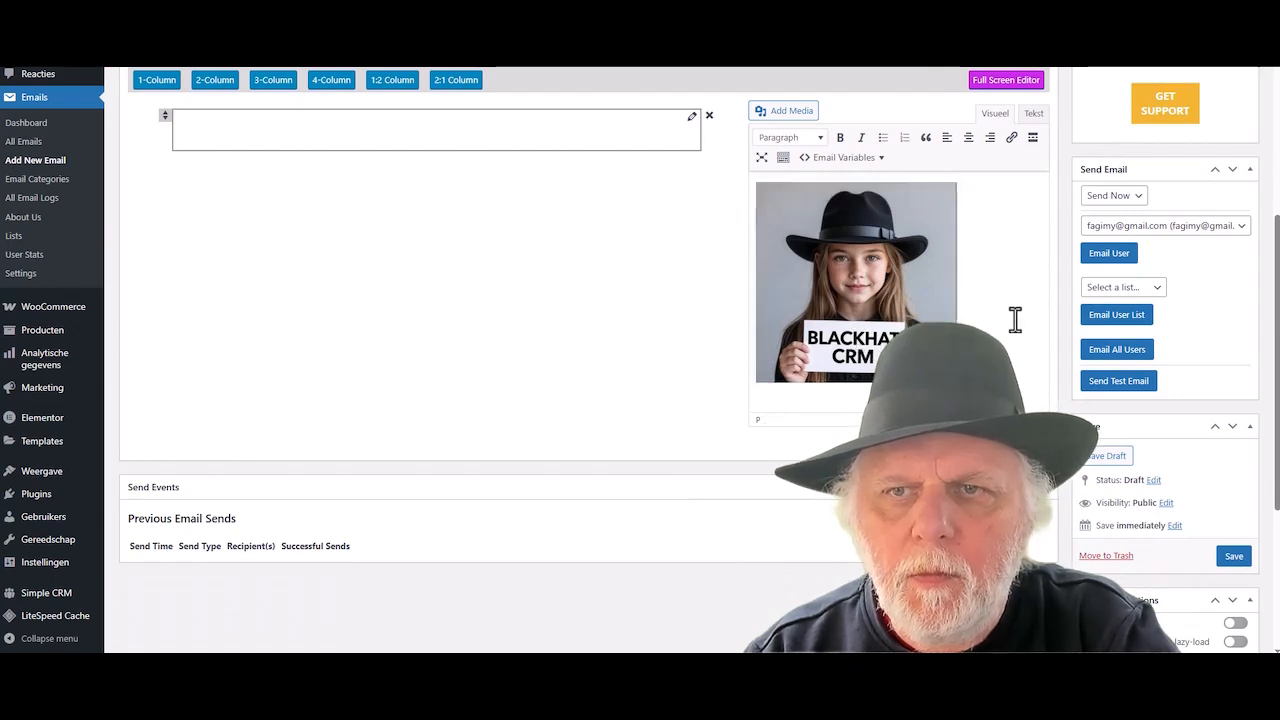
click(1022, 443)
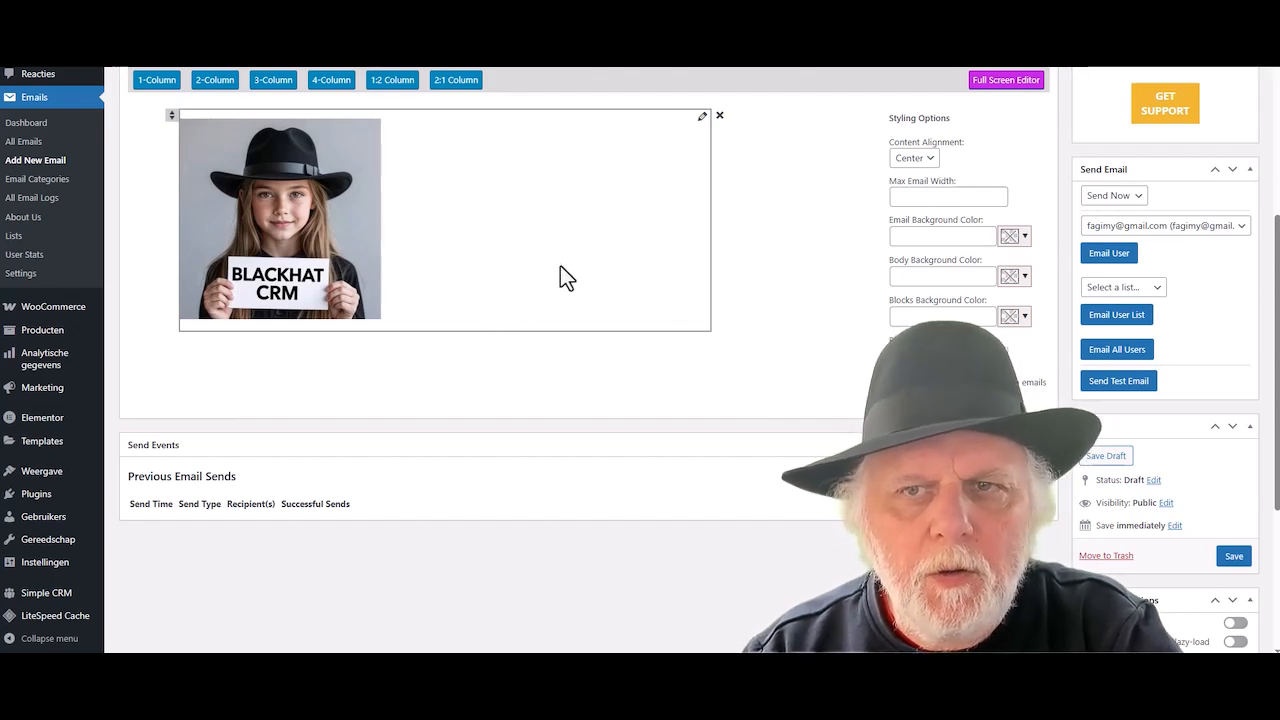
click(701, 117)
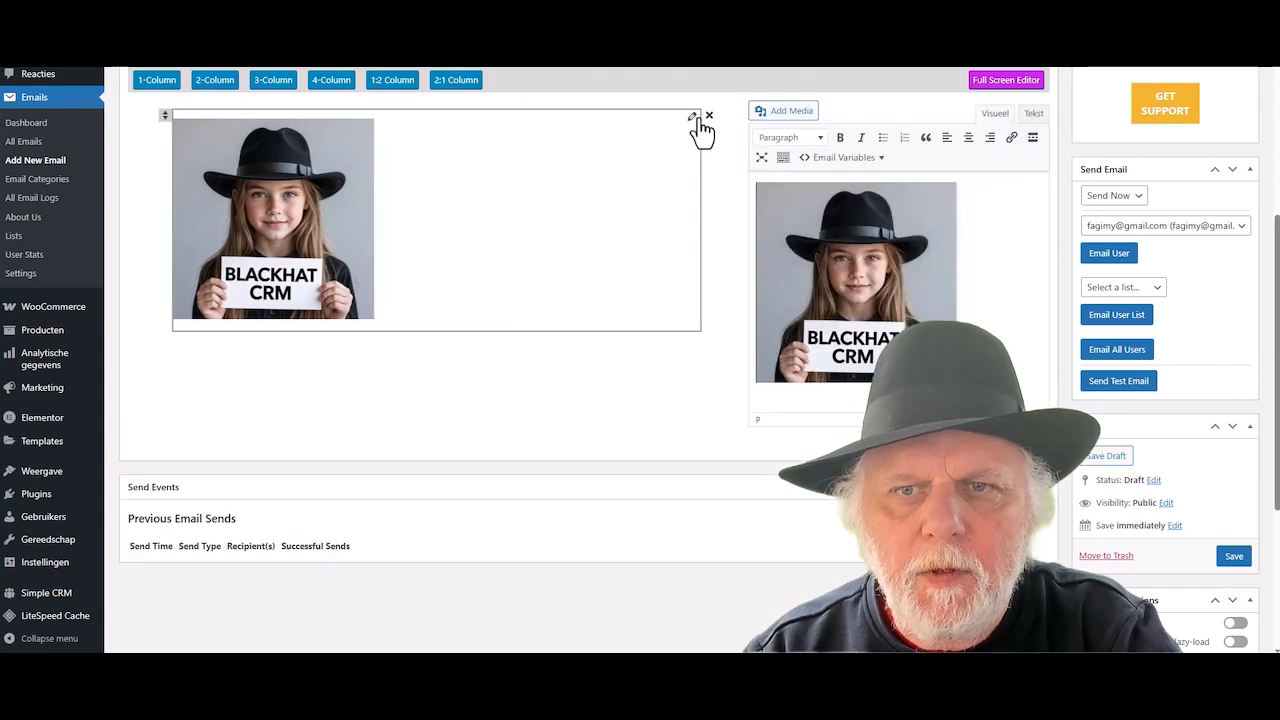
click(970, 148)
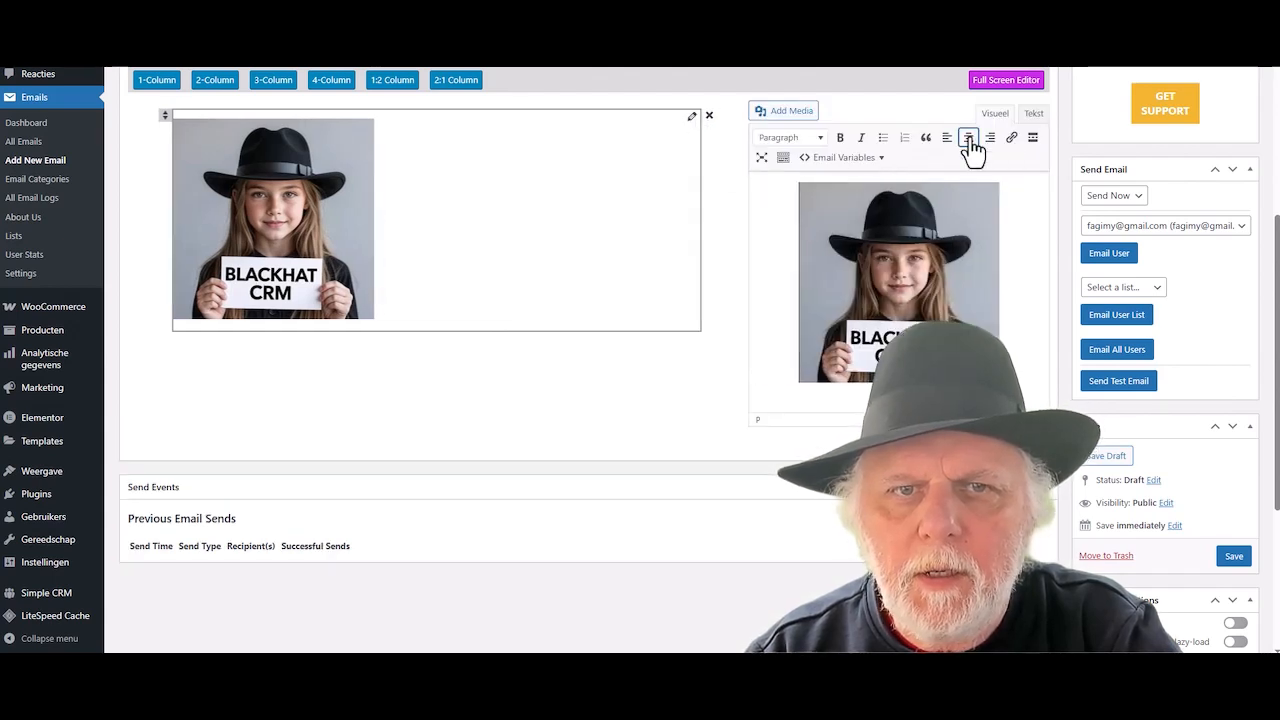
click(900, 443)
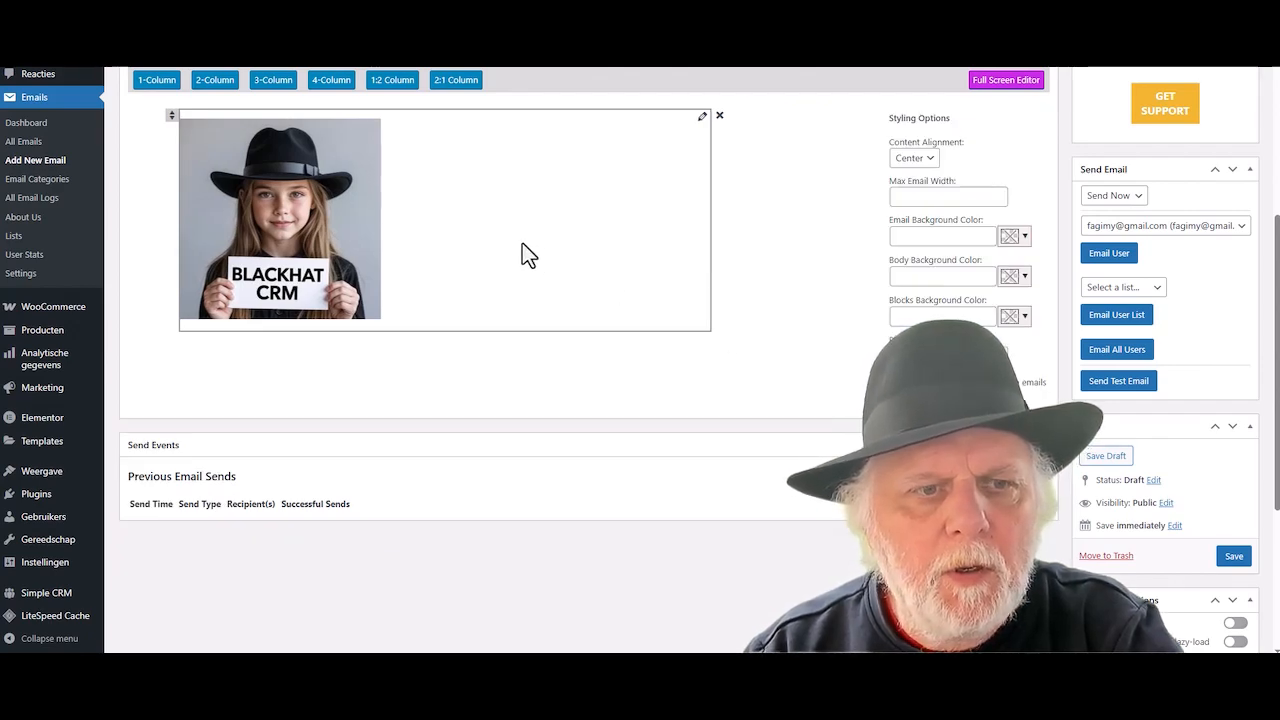
scroll(522, 255, up, 1)
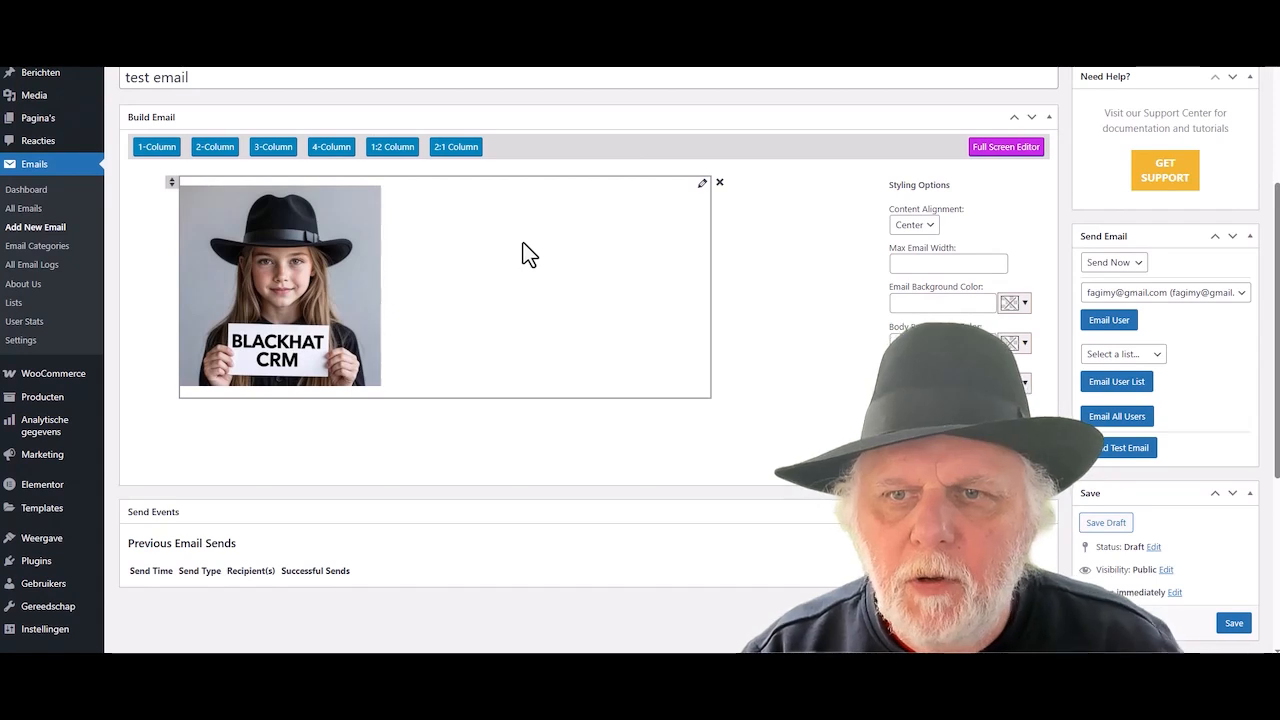
- Add a second 1-Column block and paste the welcome text, 'Welcome [fname]!' through 'Warm regards, Blackhat'
click(152, 150)
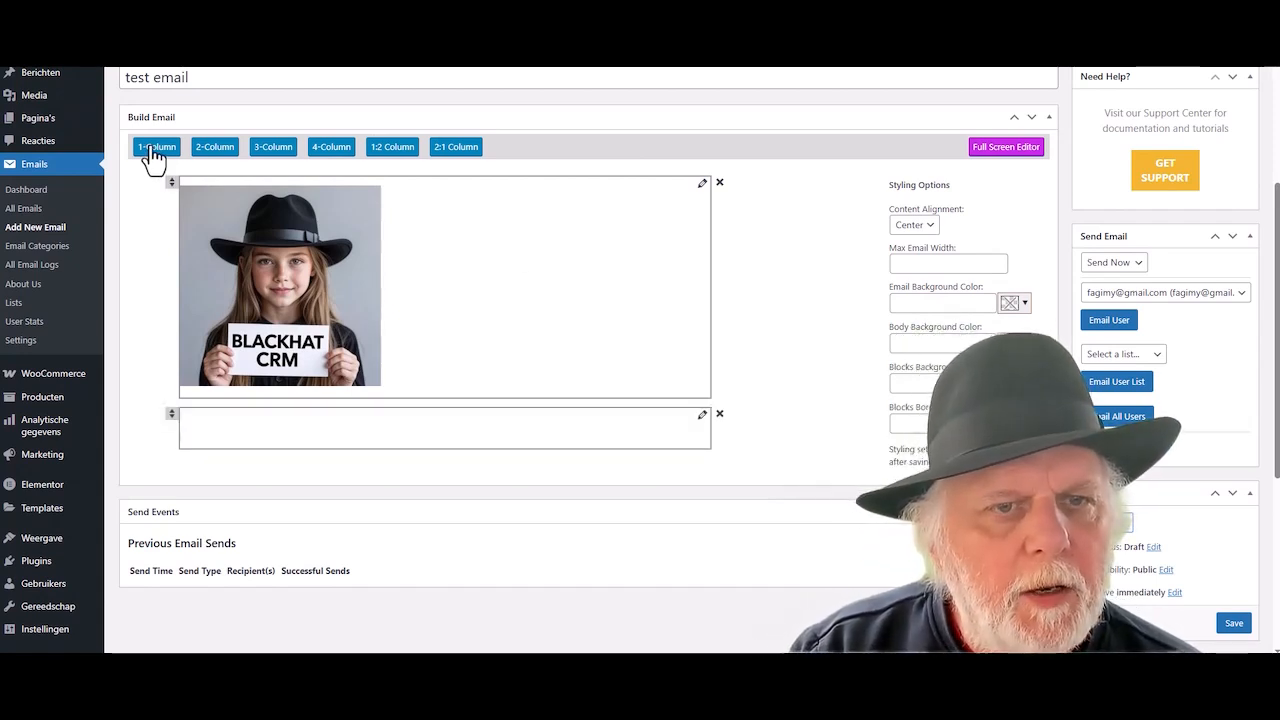
click(702, 414)
click(765, 259)
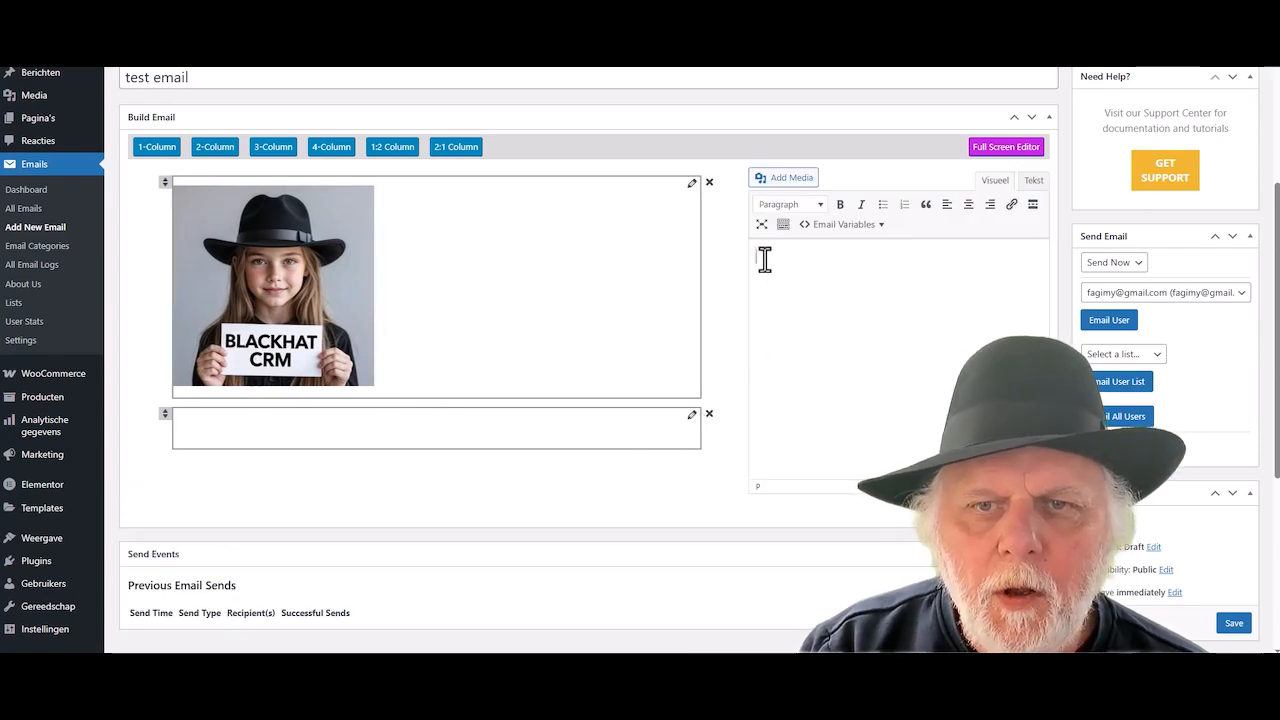
right_click(765, 259)
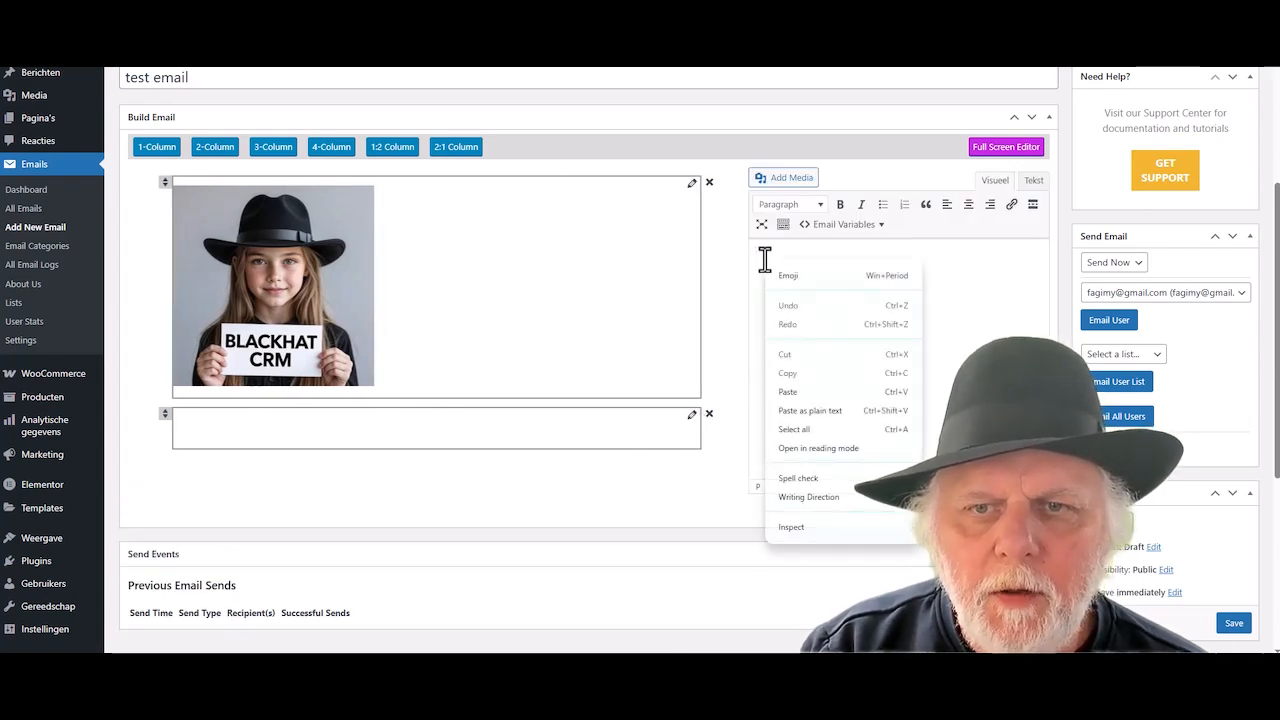
click(806, 400)
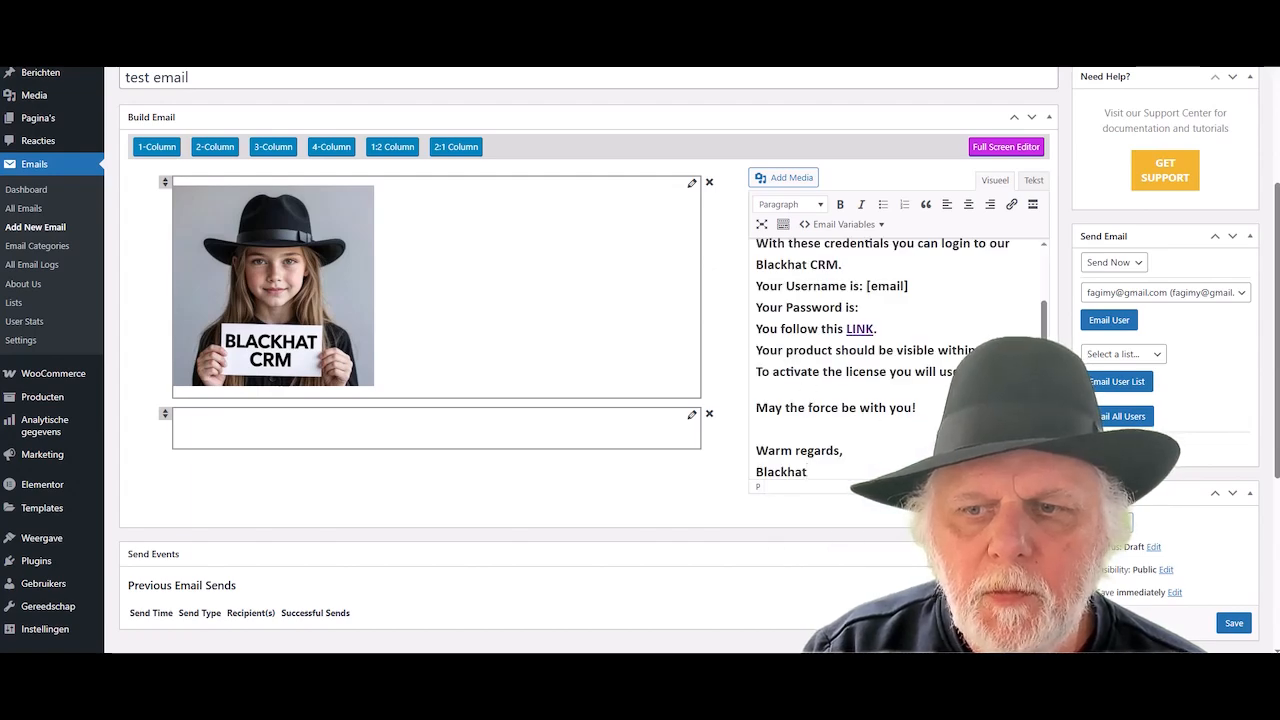
click(1022, 508)
scroll(776, 474, down, 3)
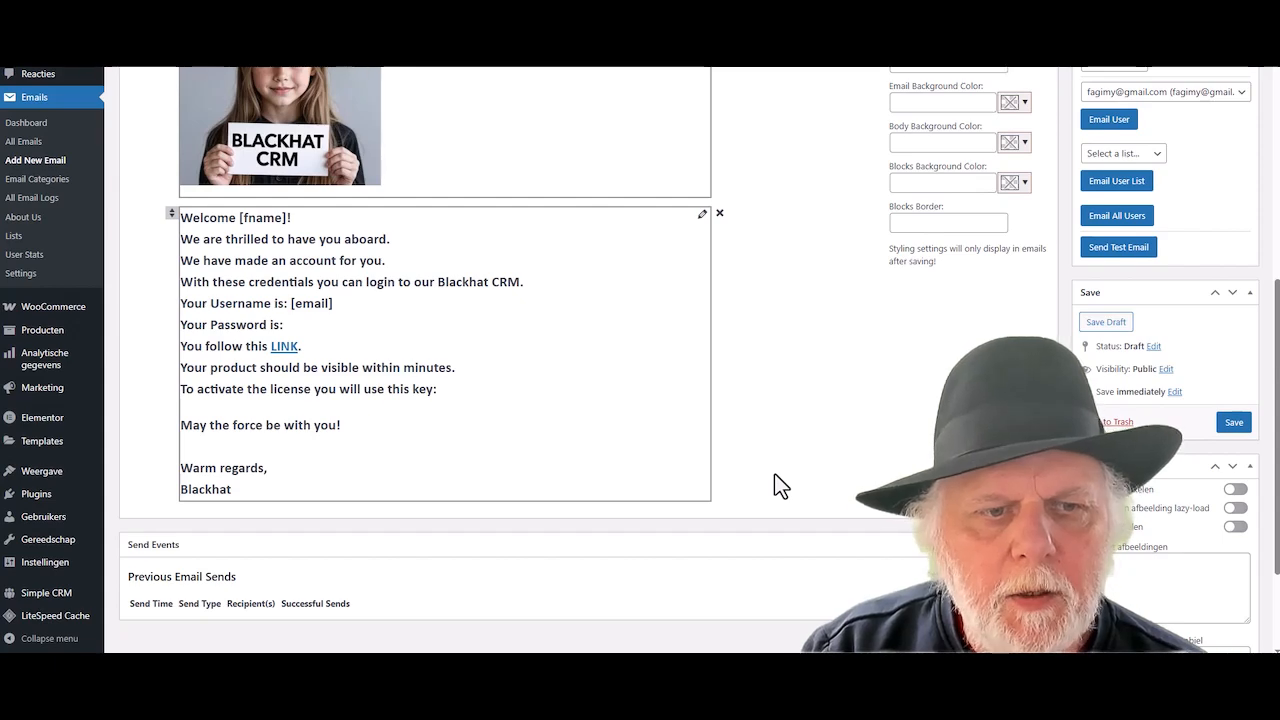
scroll(840, 446, up, 3)
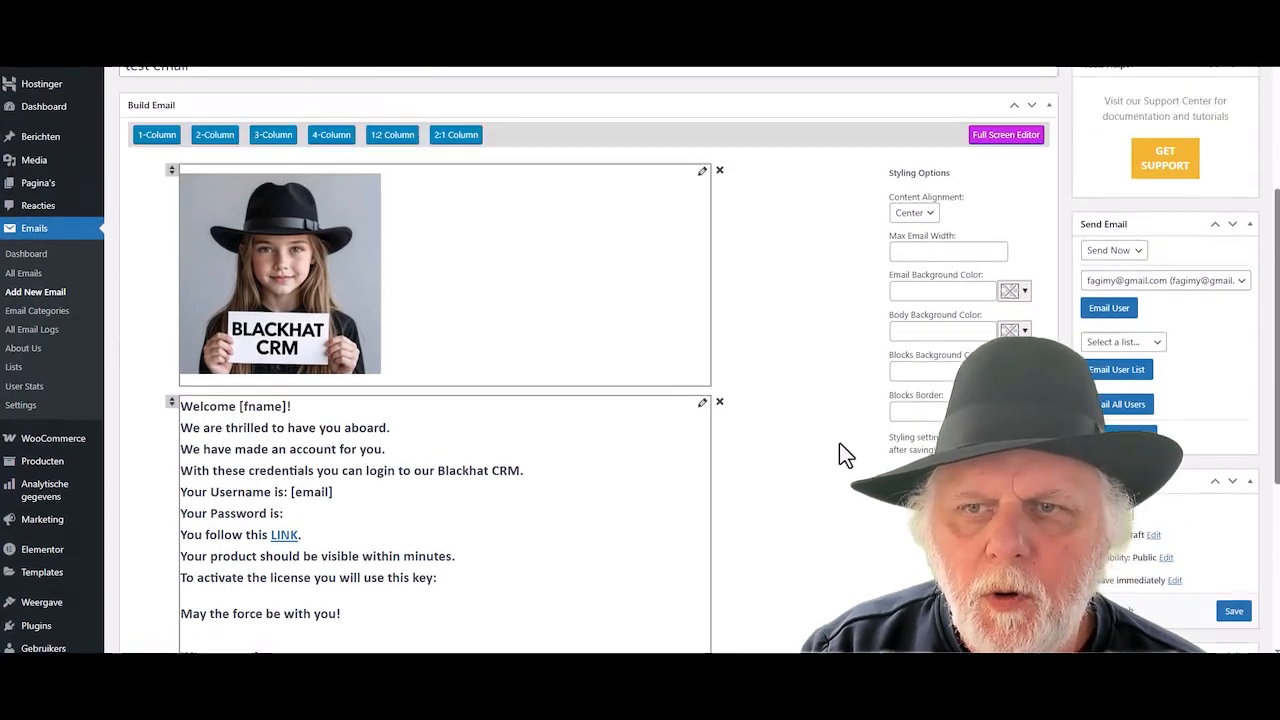
scroll(839, 442, up, 1)
scroll(839, 442, down, 7)
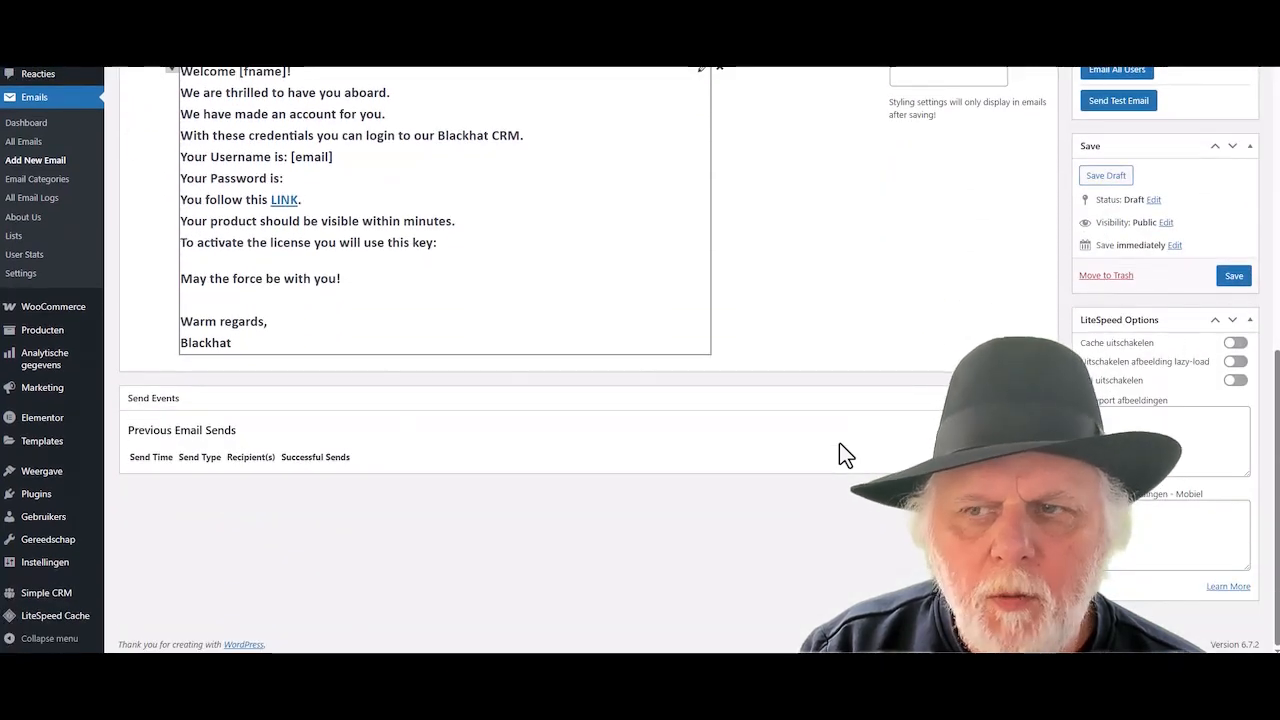
scroll(842, 446, up, 2)
- Publish 'test email' and send it to the client user, then check Gmail
click(1234, 477)
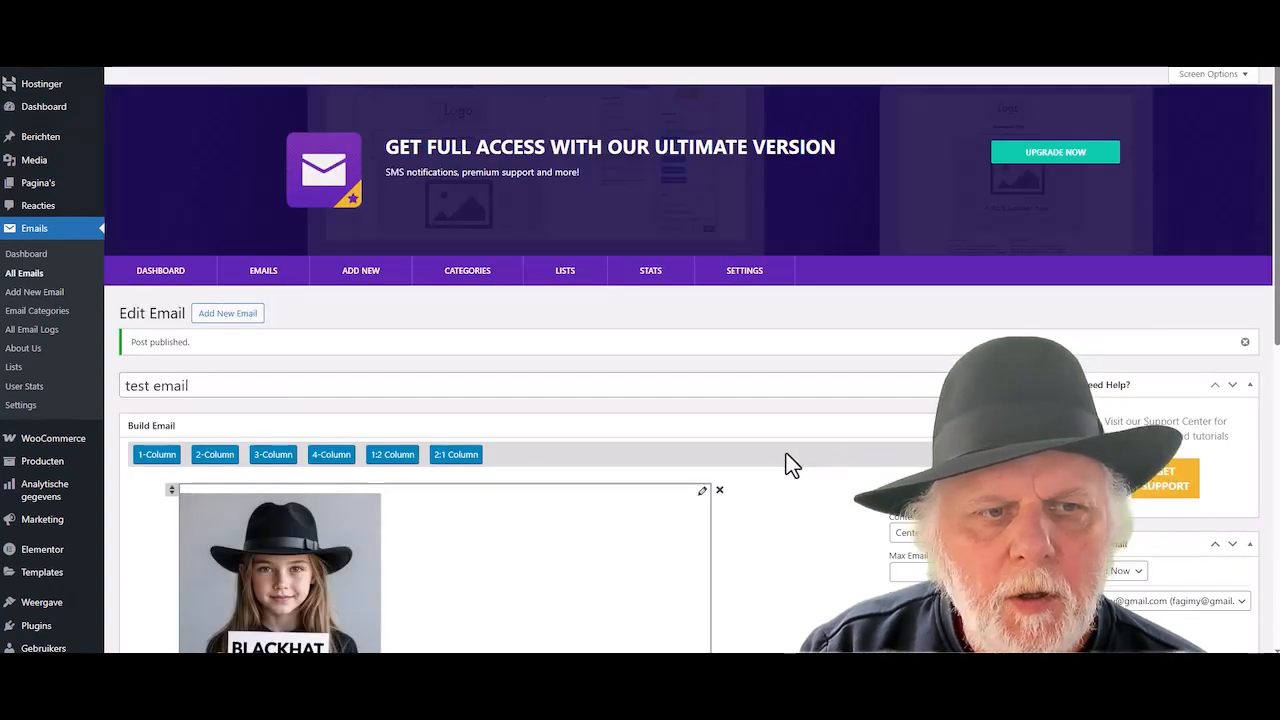
scroll(786, 453, down, 2)
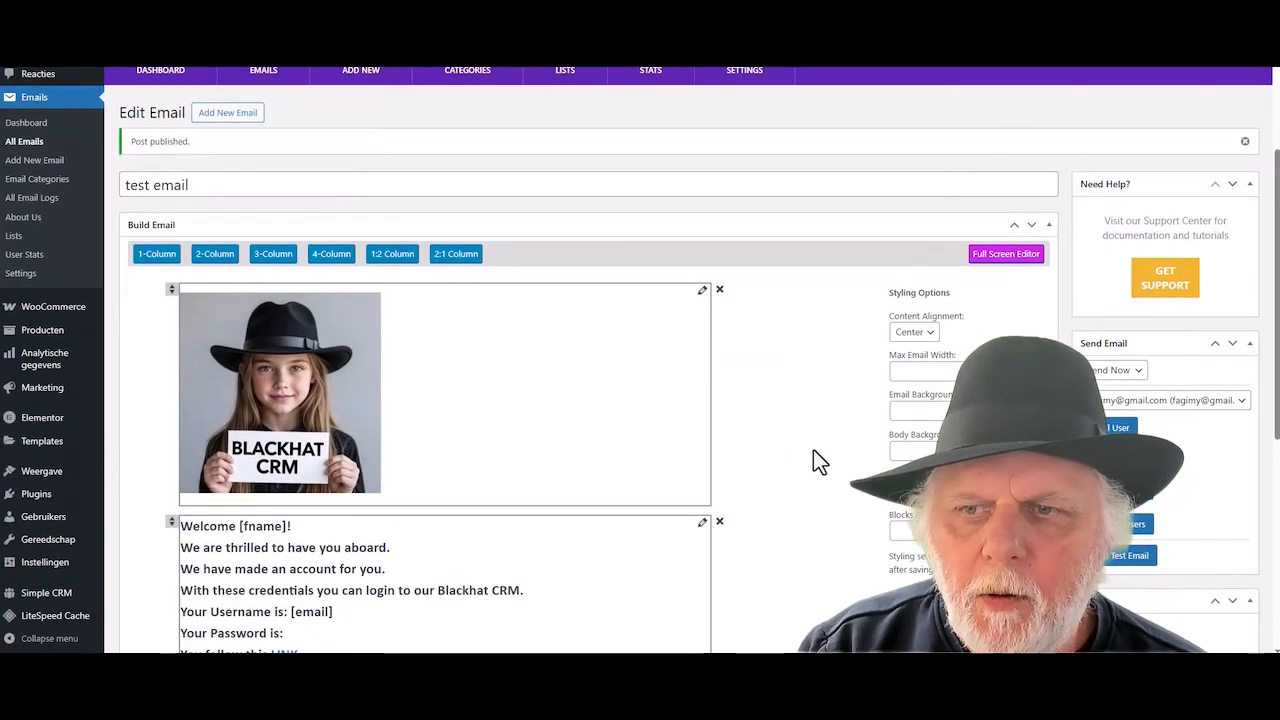
click(1150, 400)
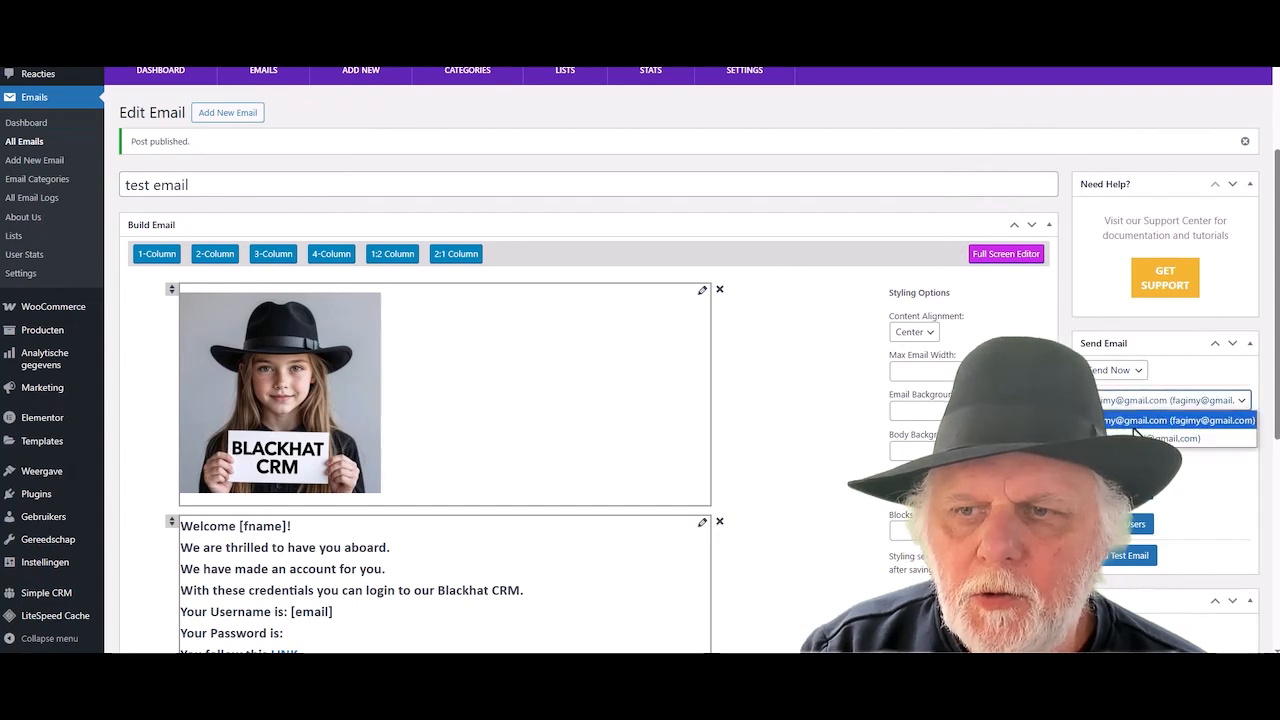
click(1140, 438)
click(1115, 427)
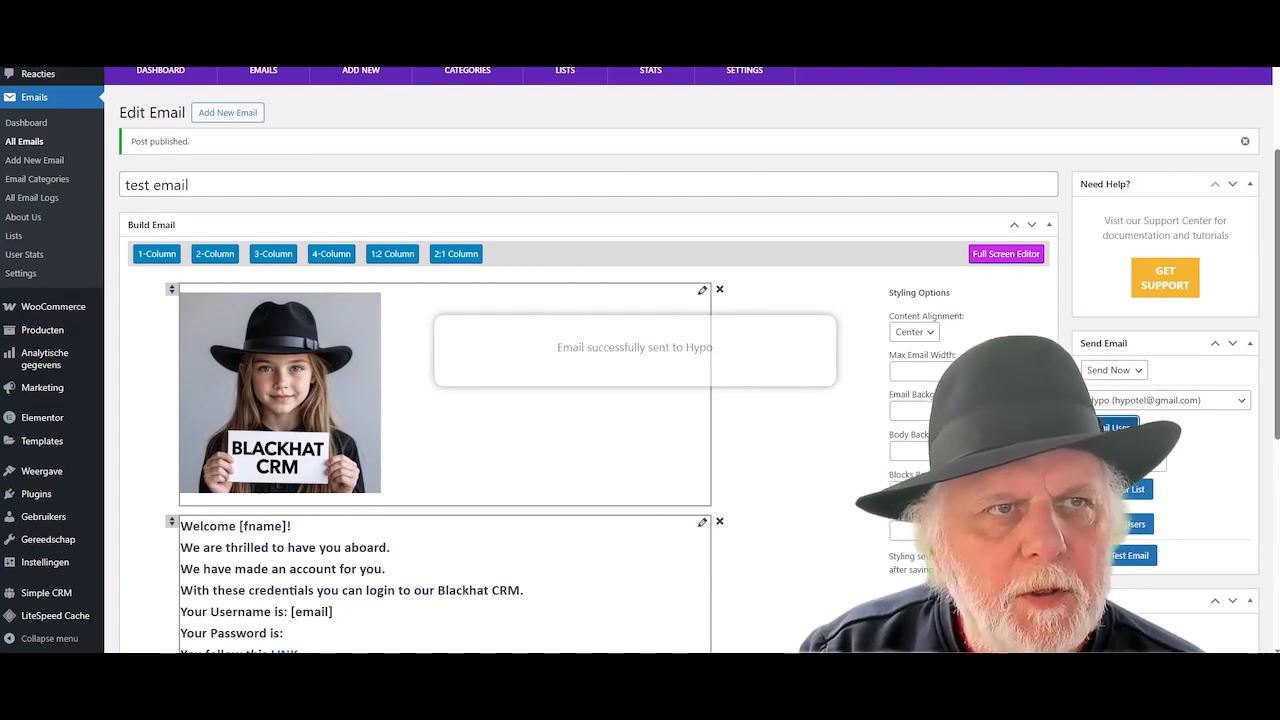
click(400, 10)
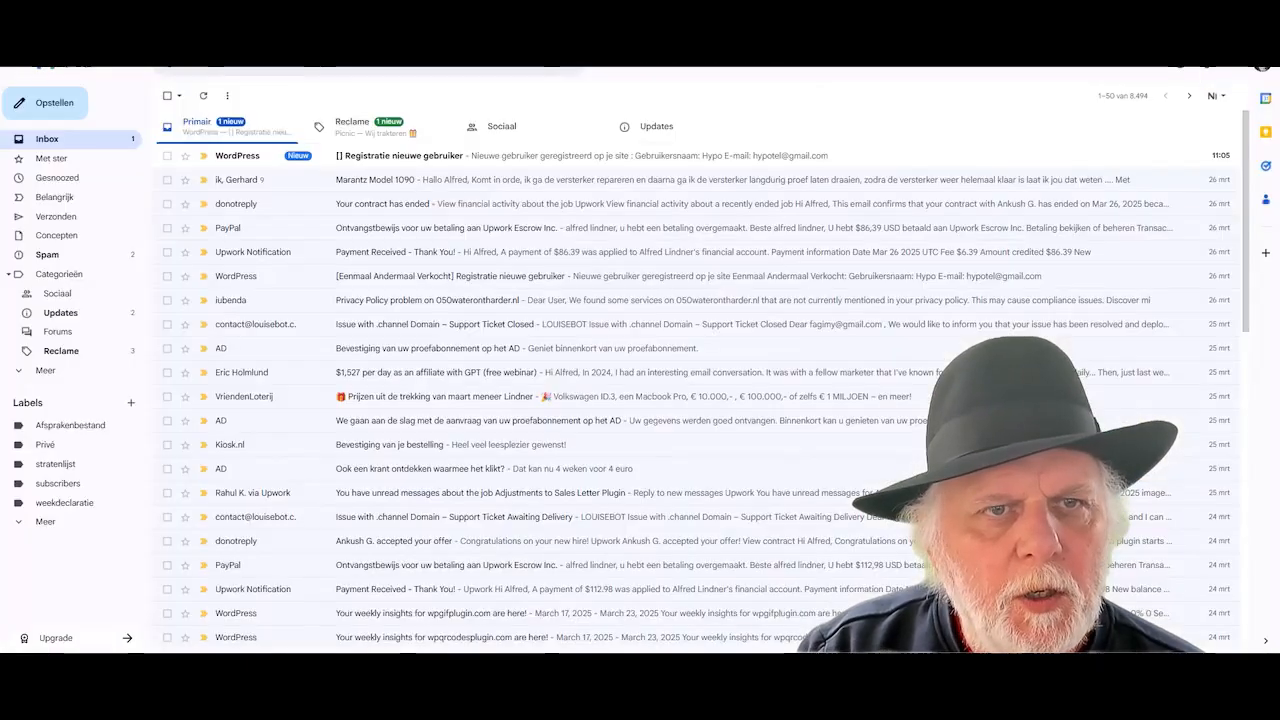
- Read the 'Registratie nieuwe gebruiker' email and switch to the client's Google account
click(421, 160)
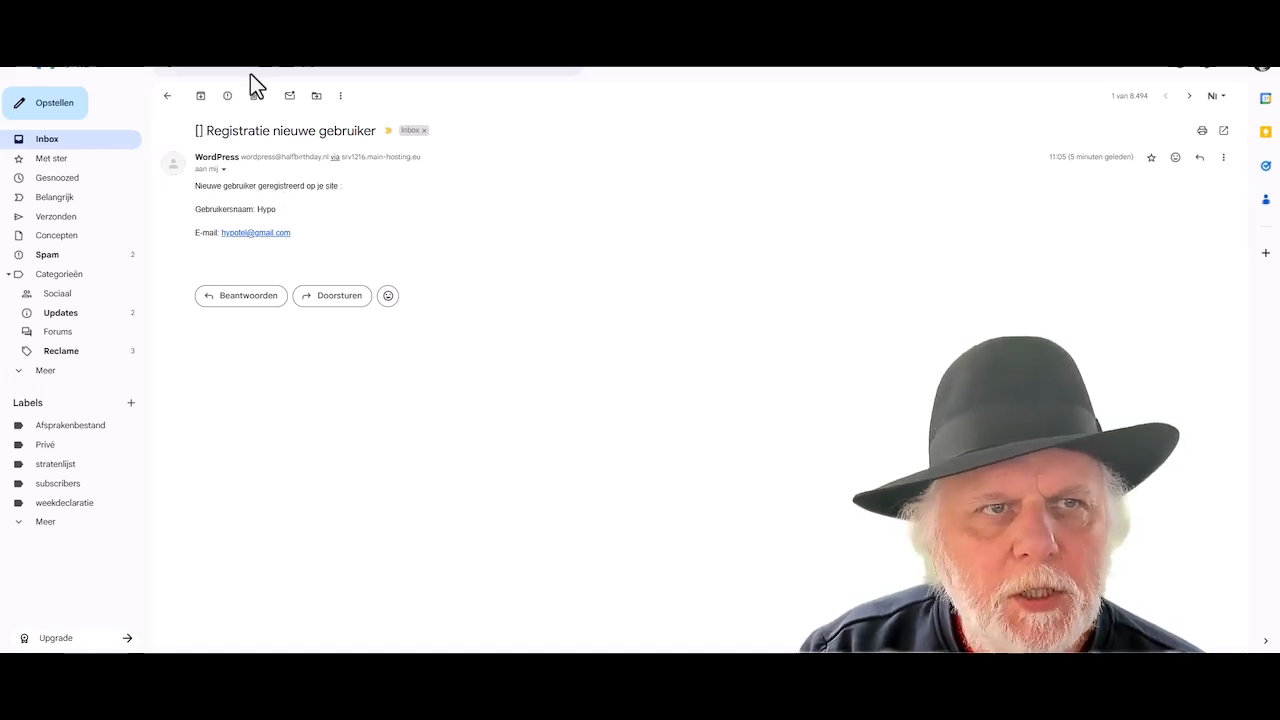
click(1262, 74)
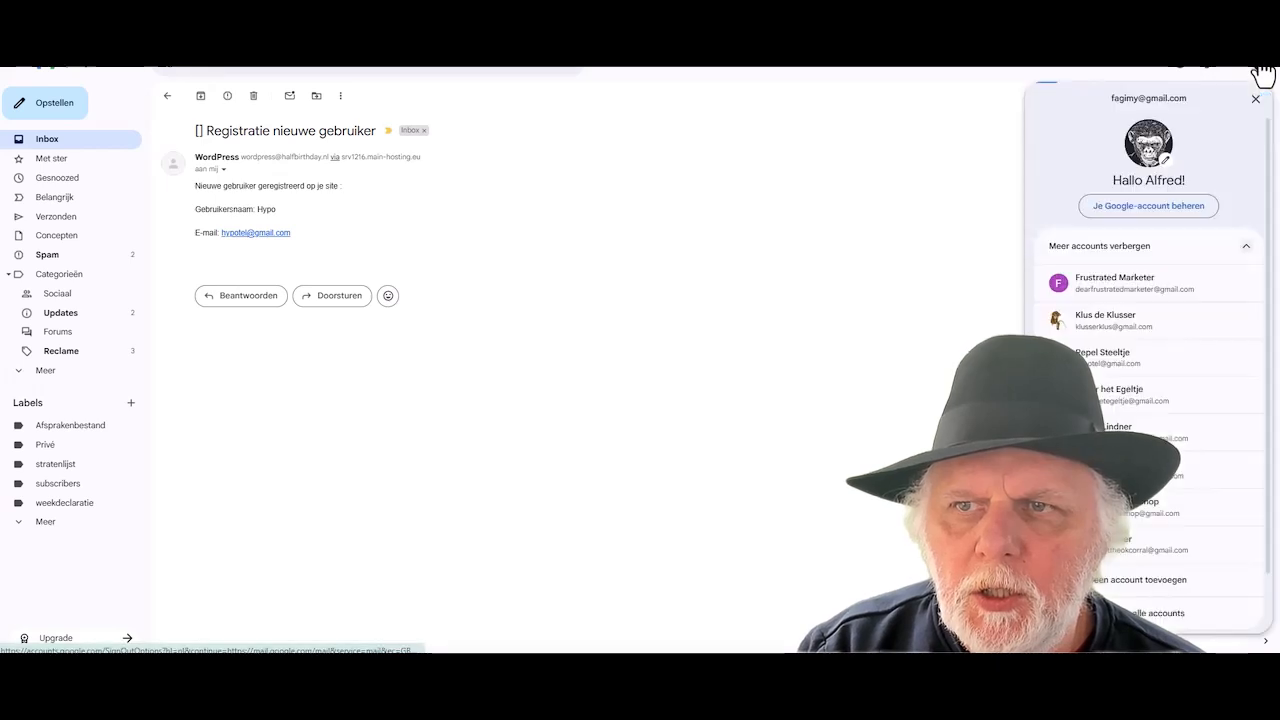
click(1110, 362)
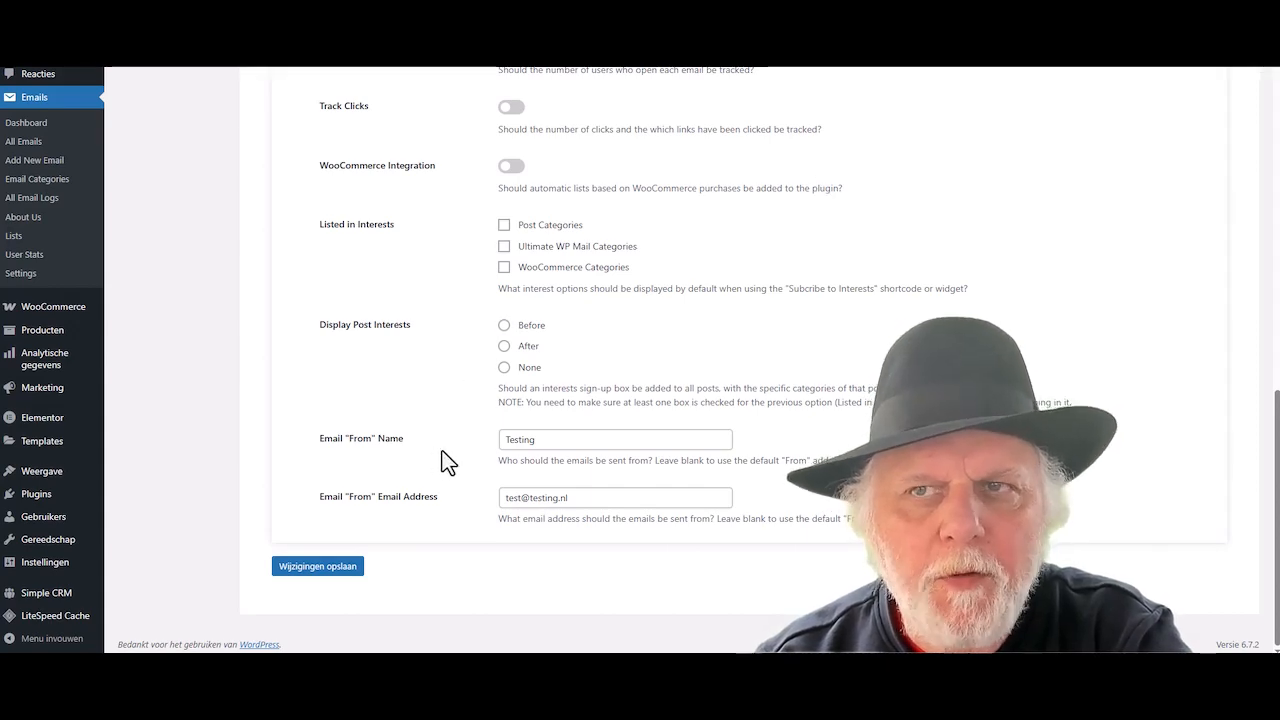
- Save the Email From settings with sender name 'Testing' and its sender address
scroll(320, 457, up, 7)
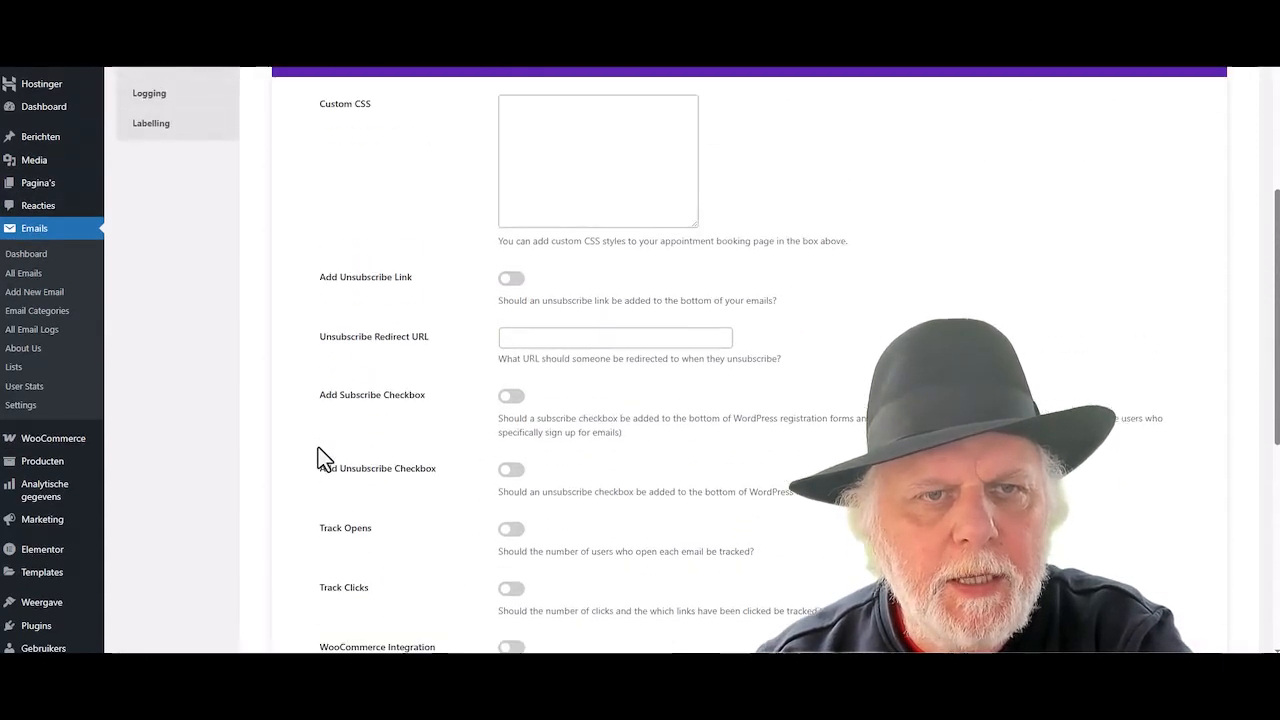
scroll(323, 459, down, 1)
scroll(322, 458, down, 6)
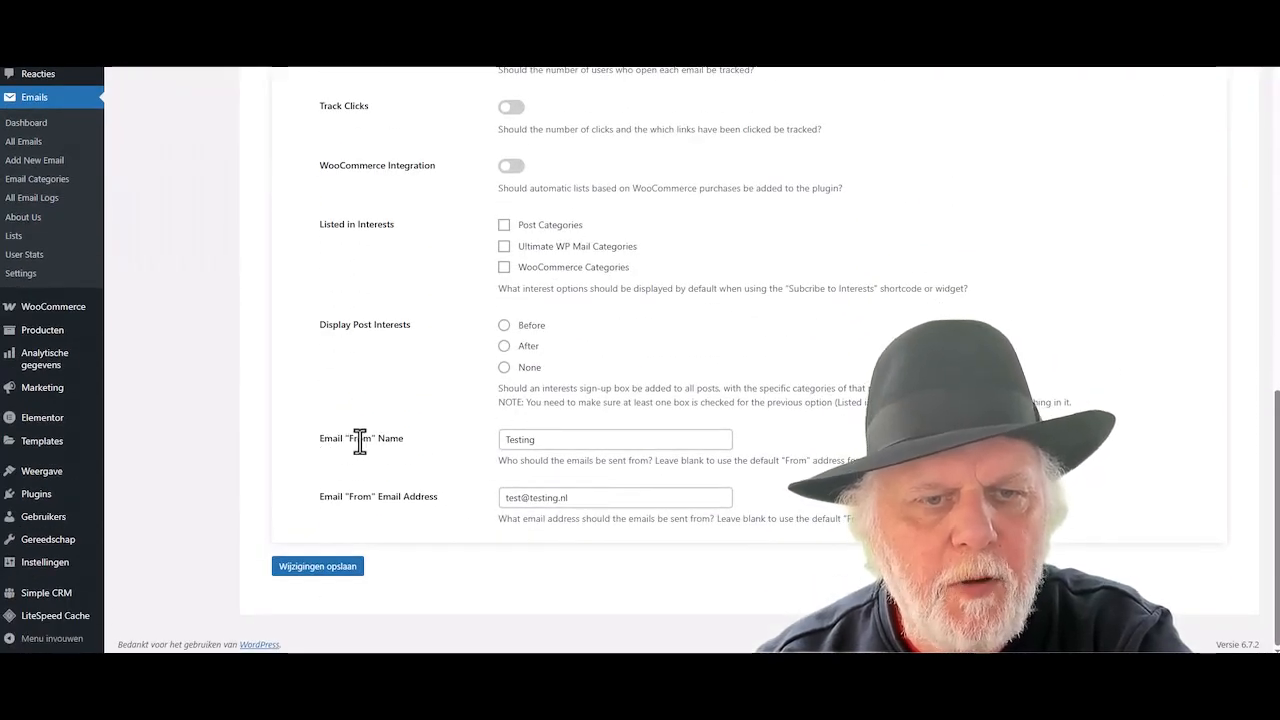
click(335, 572)
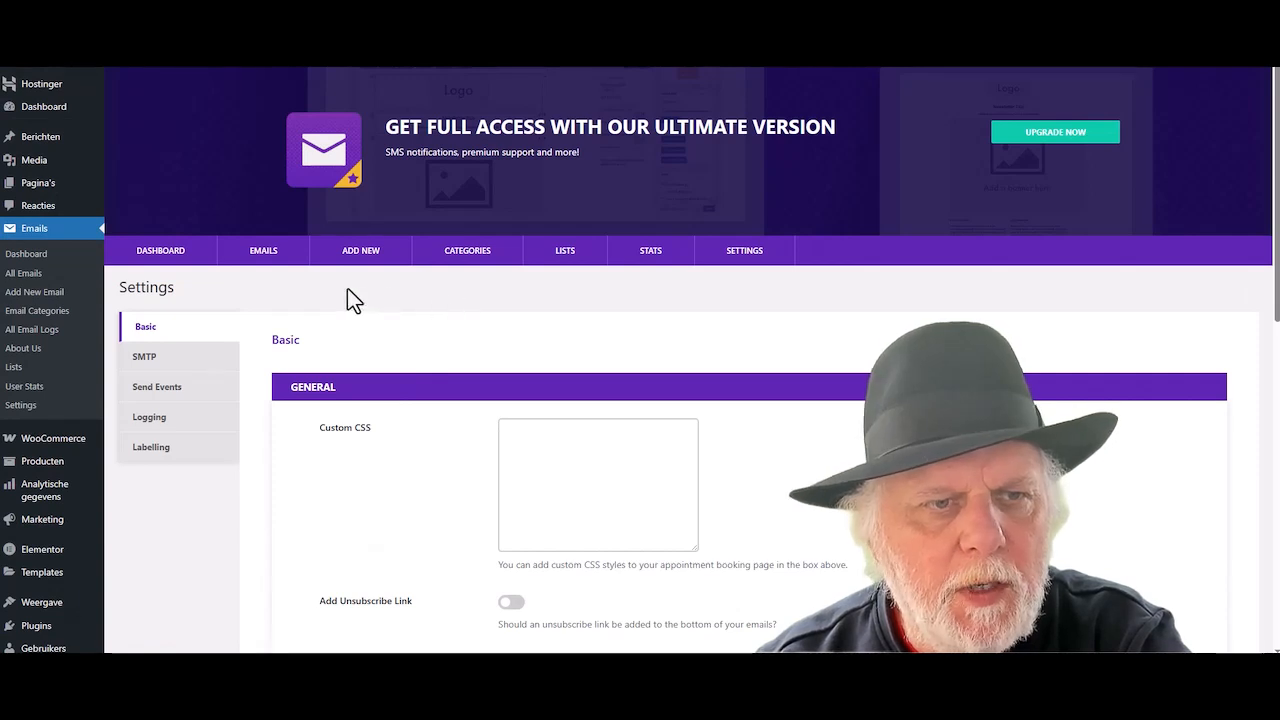
click(263, 256)
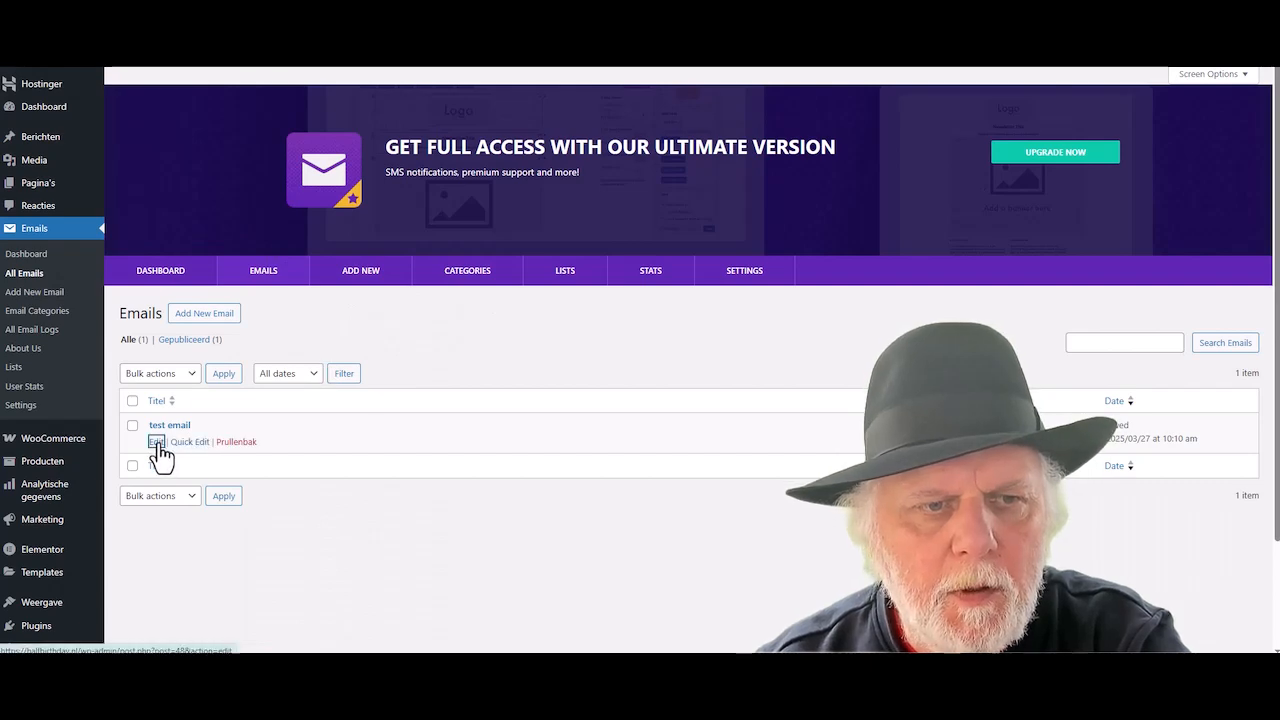
- Send 'test email' to the client user again from its edit page
click(157, 443)
scroll(820, 437, down, 3)
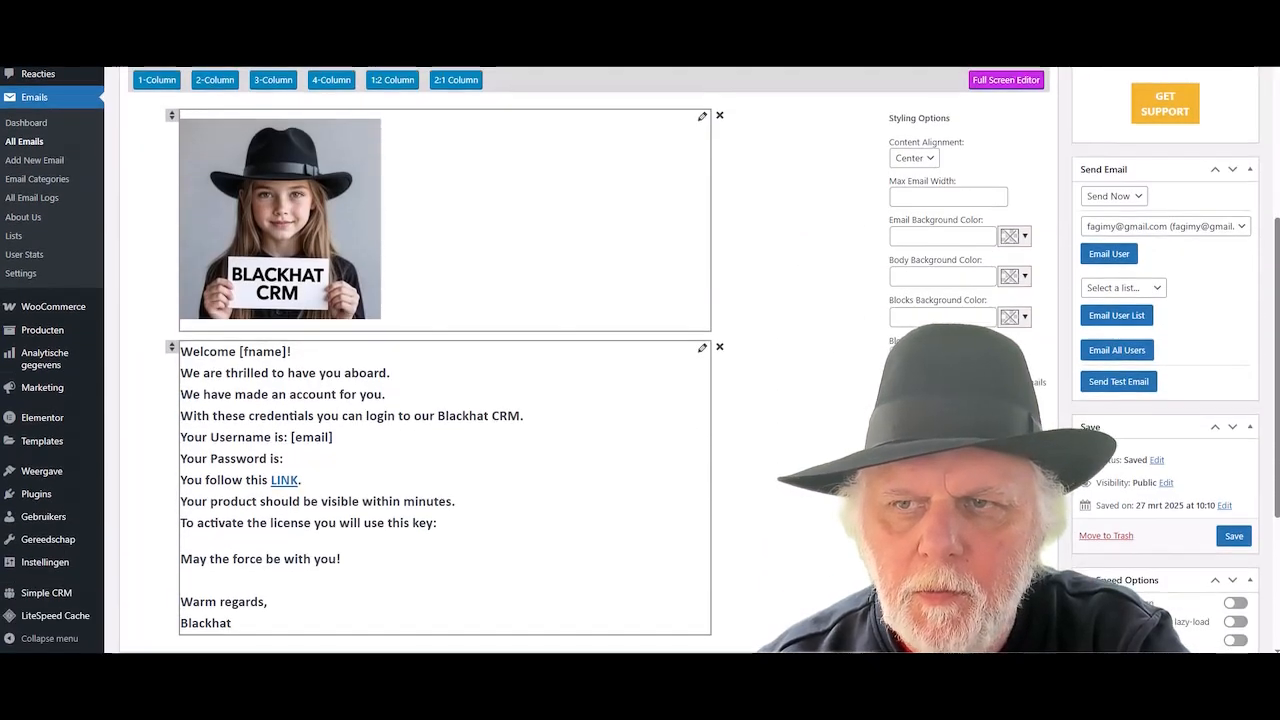
click(1150, 228)
click(1130, 263)
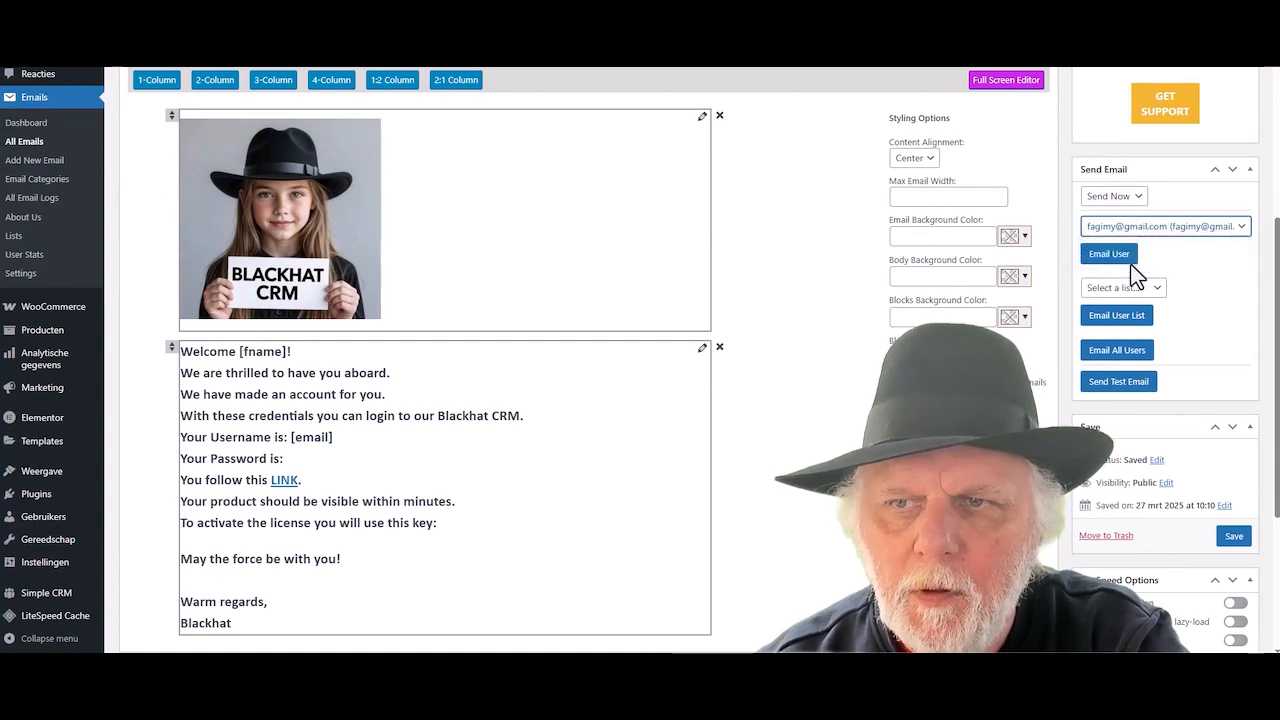
click(1118, 258)
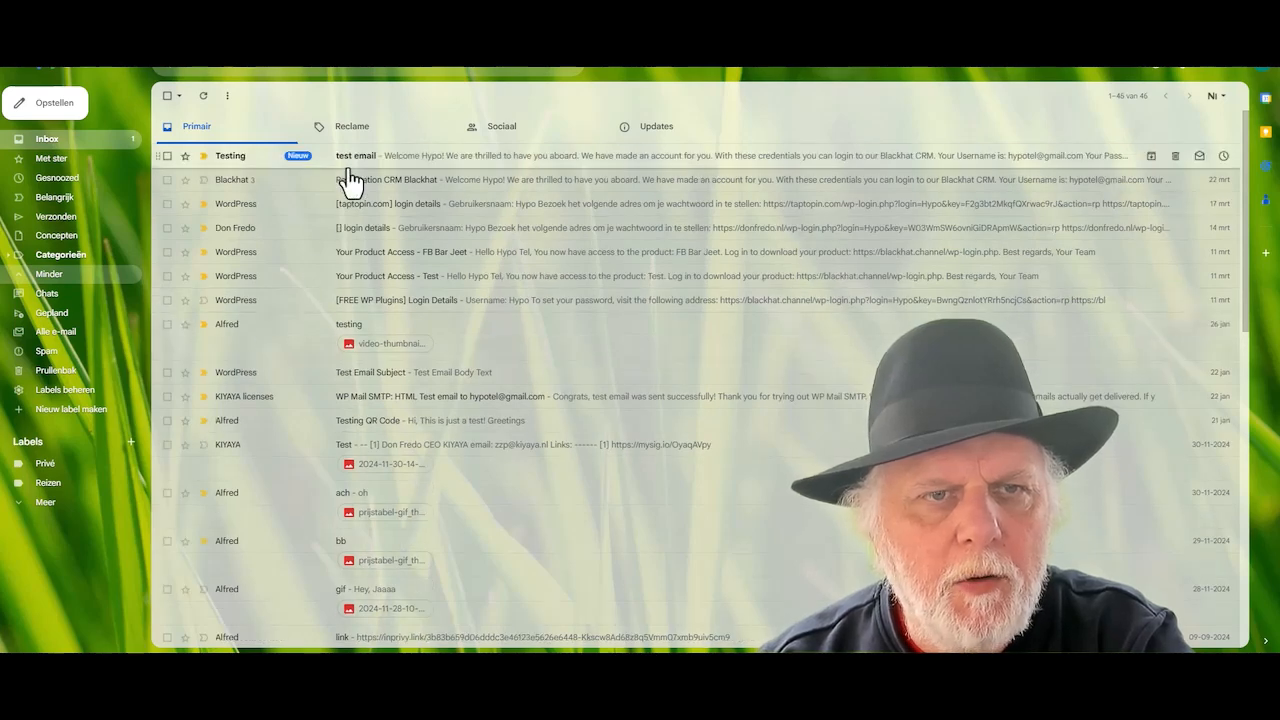
- Open the 'test email' from Testing and scroll through its image and welcome text
click(480, 166)
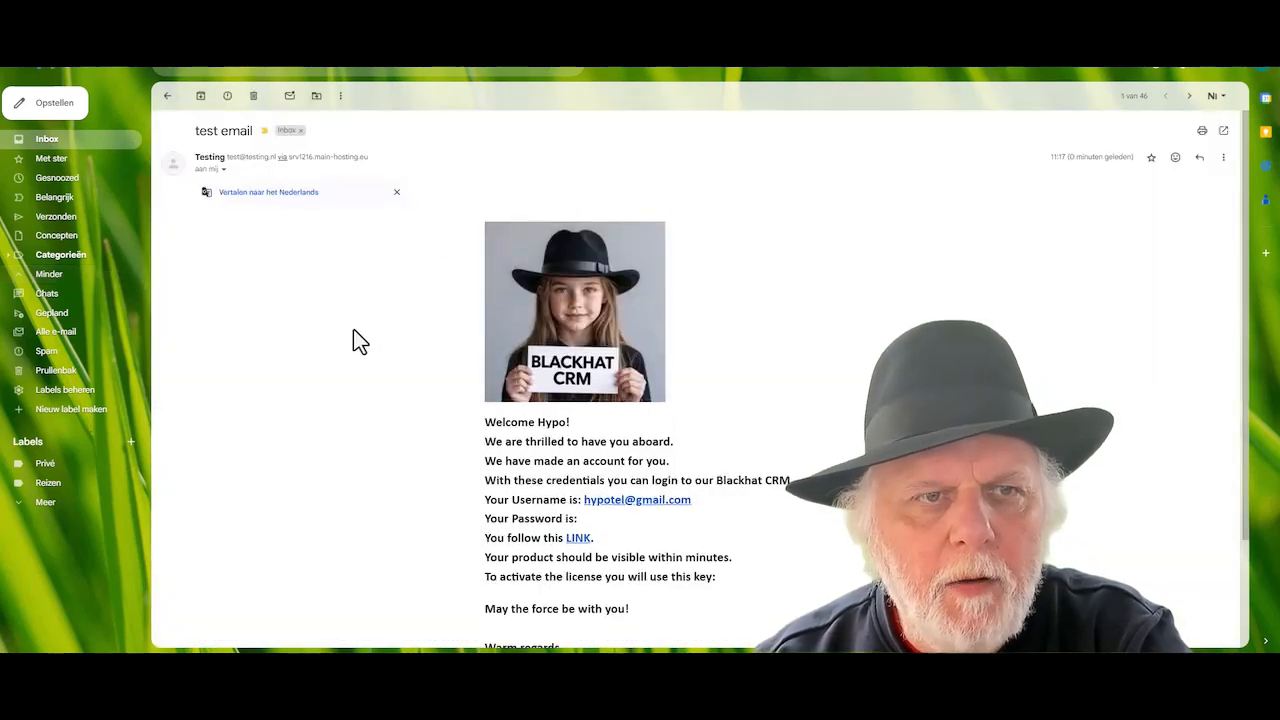
scroll(360, 341, down, 3)
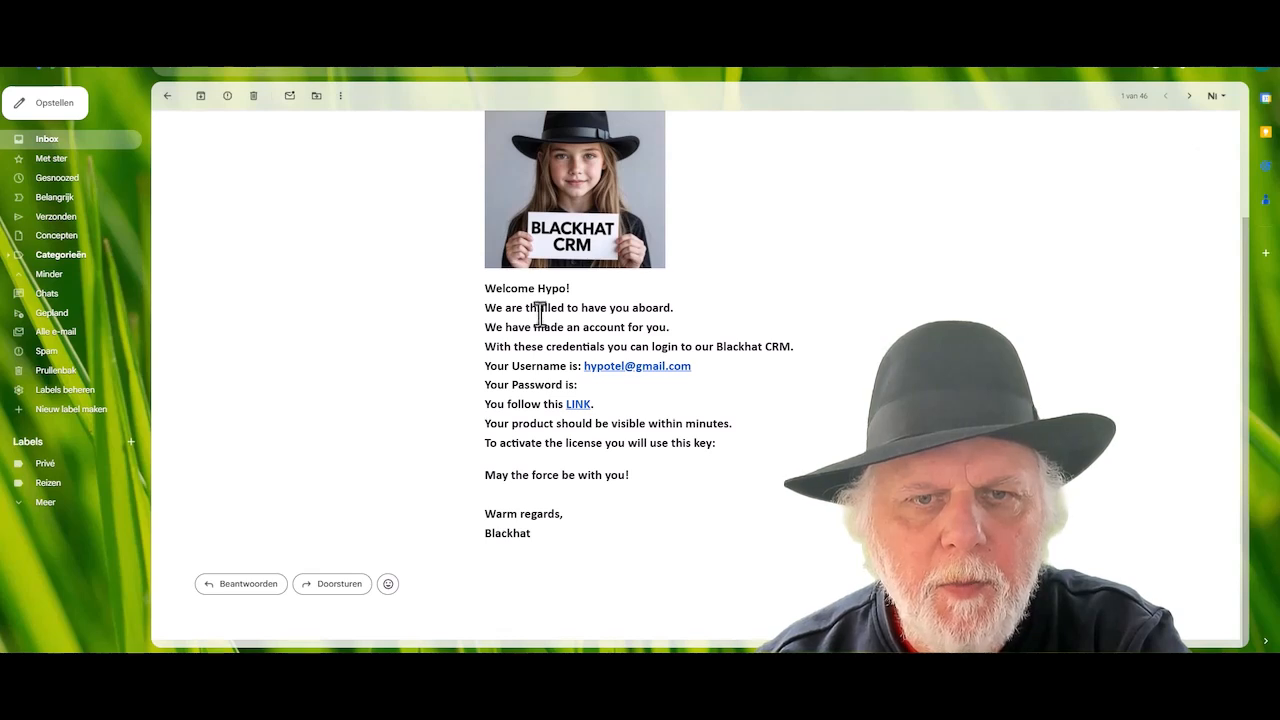